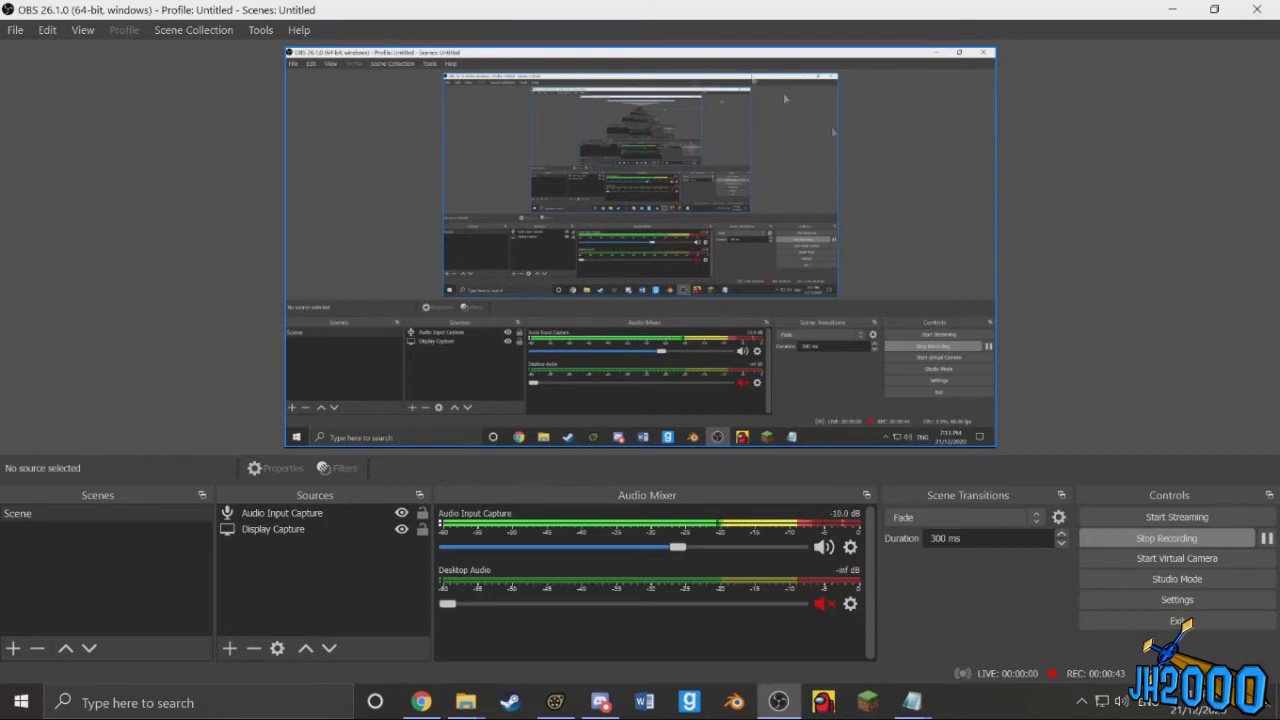
# Step: Switch to Source Filmmaker, widen the animation set list and select the inkling boy model's animation set
pyautogui.click(555, 702)
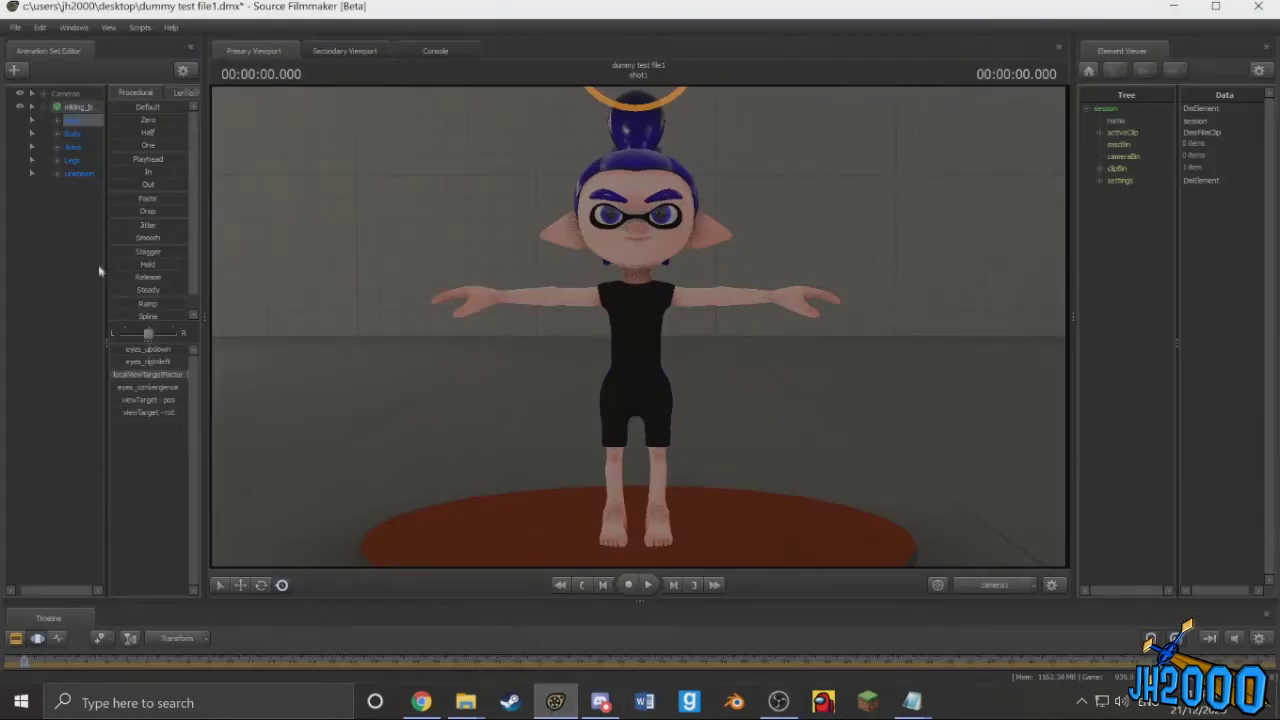
pyautogui.moveTo(105, 254); pyautogui.dragTo(158, 253)
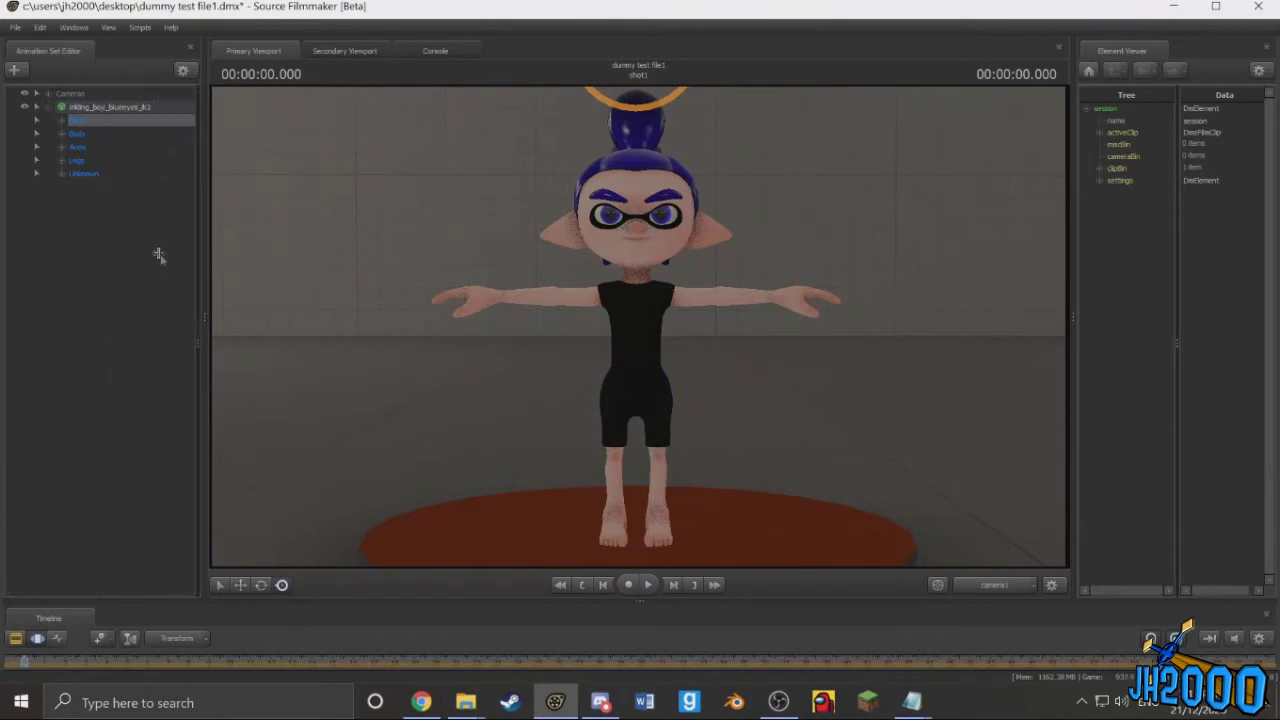
pyautogui.click(138, 240)
pyautogui.click(114, 107)
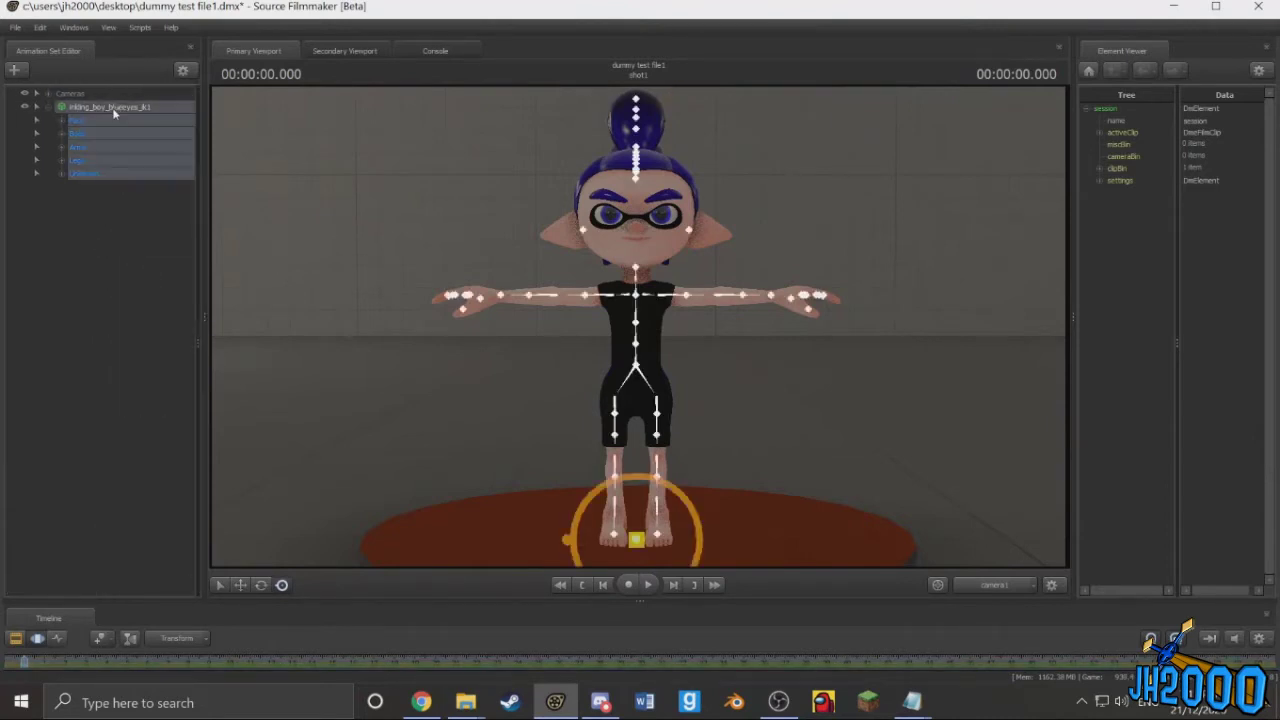
# Step: Show the inkling boy's game model in the Element Viewer and expand its materials list
pyautogui.rightClick(110, 108)
pyautogui.click(161, 305)
pyautogui.rightClick(117, 110)
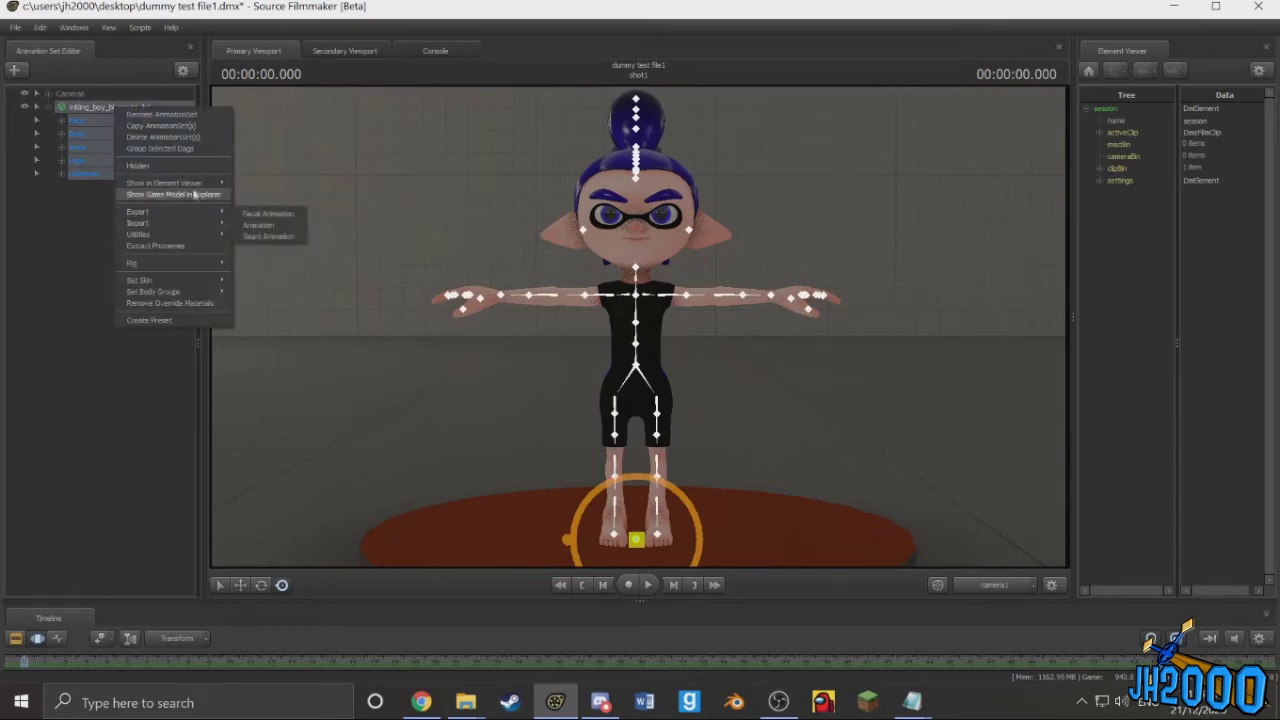
pyautogui.moveTo(205, 183)
pyautogui.click(252, 196)
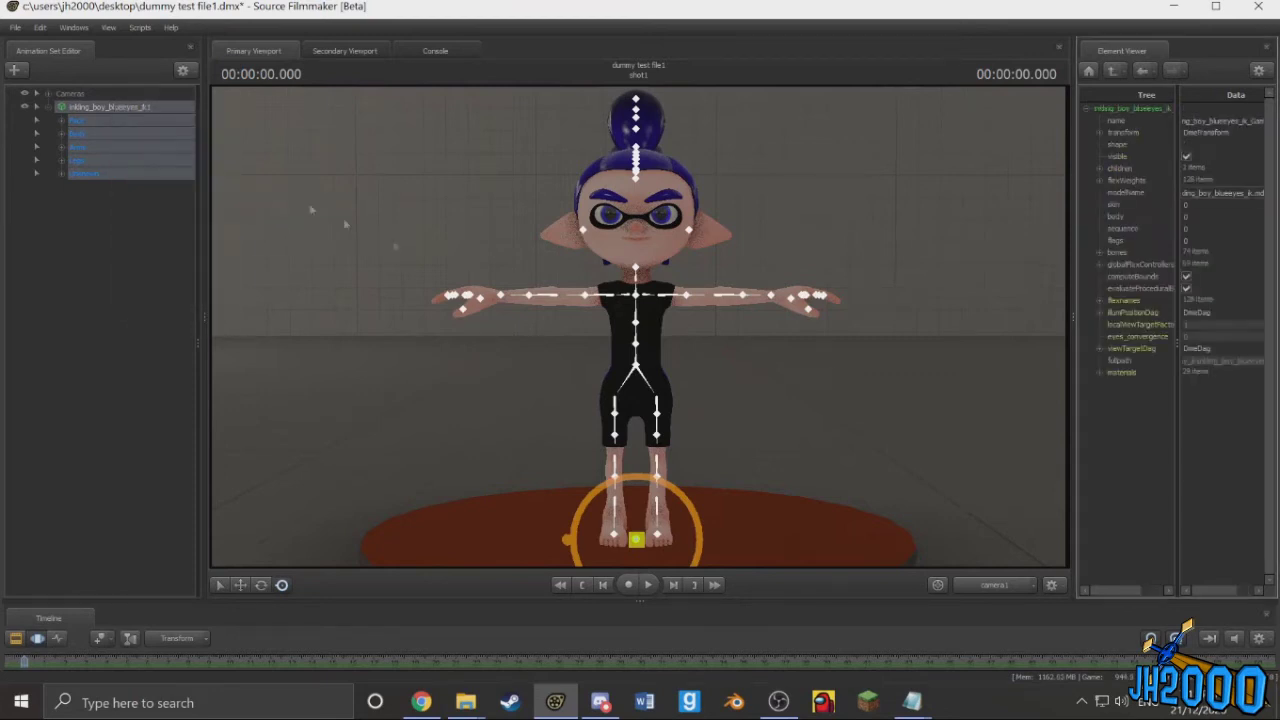
pyautogui.click(1100, 373)
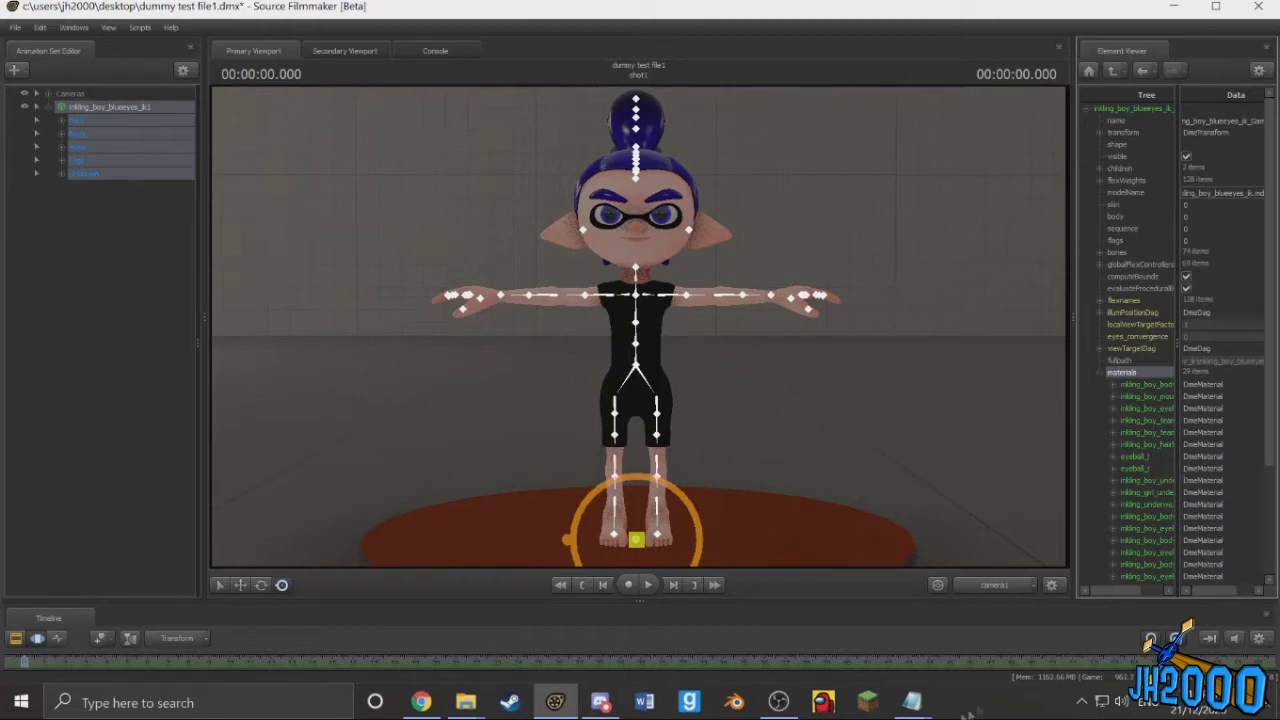
# Step: Bring up the custom eyes and custom eyelids text files and review the special inkling eye texture paths
pyautogui.moveTo(911, 702)
pyautogui.click(877, 651)
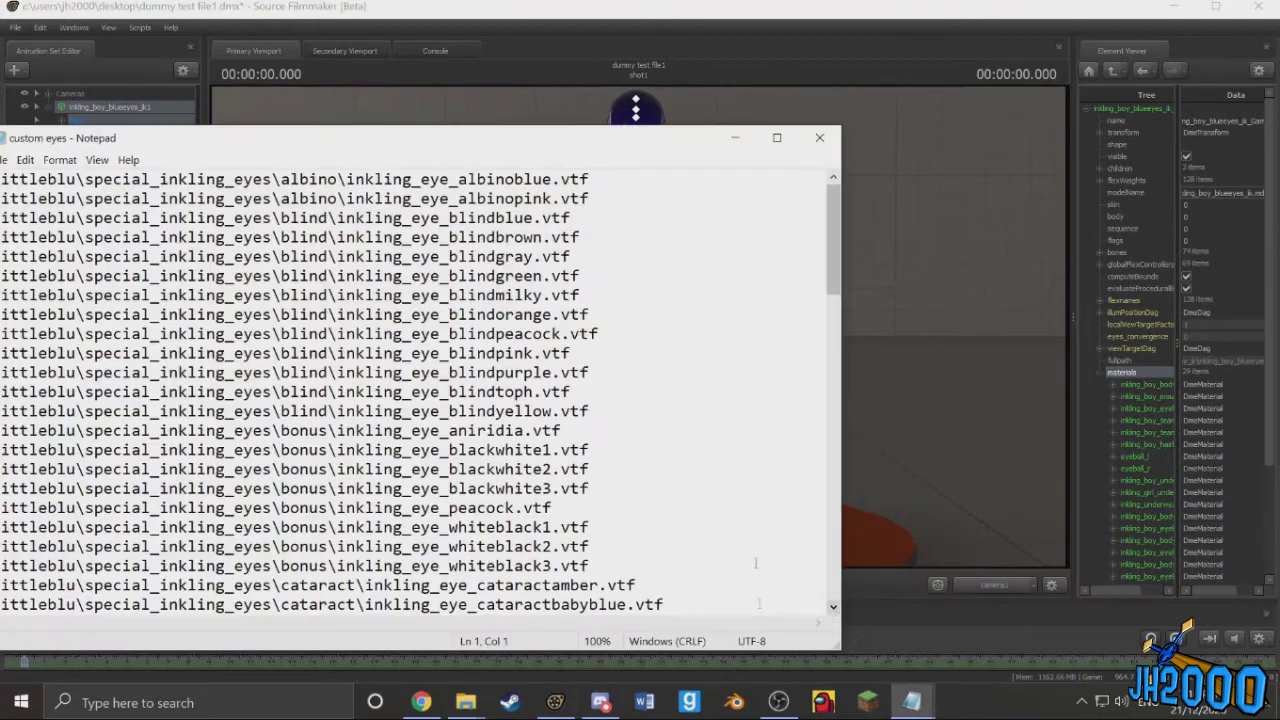
pyautogui.moveTo(911, 702)
pyautogui.click(957, 648)
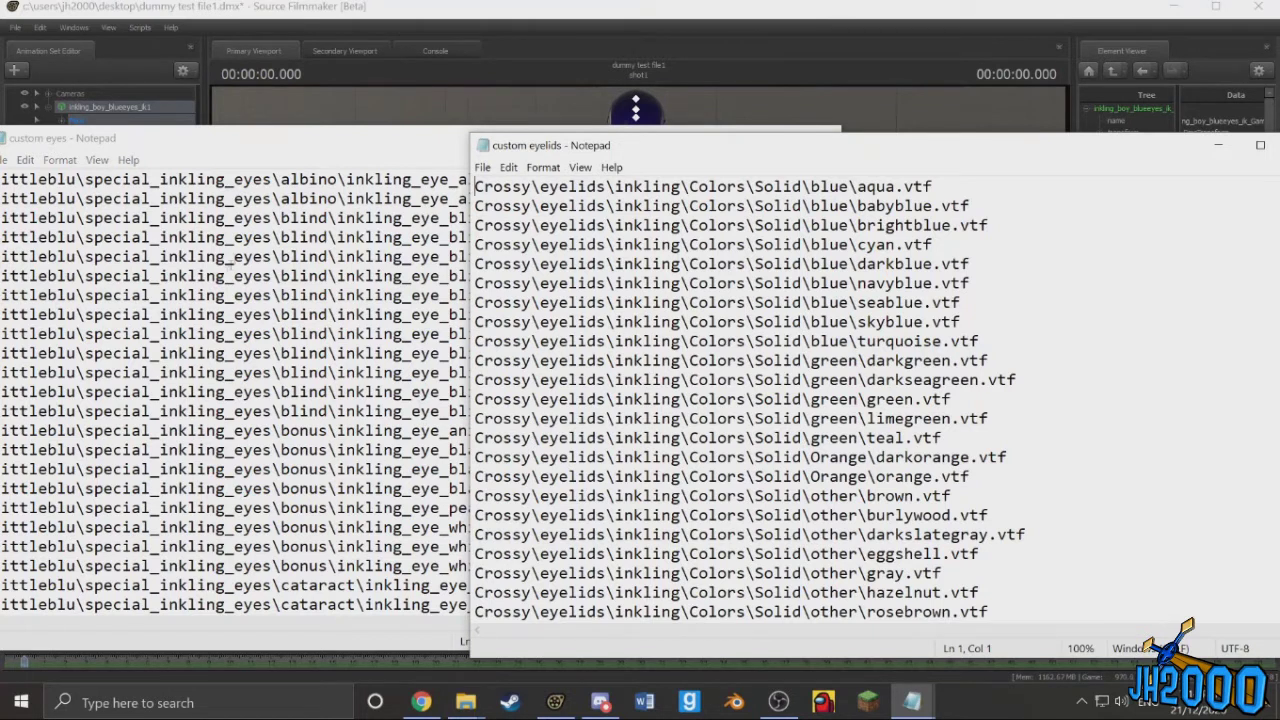
pyautogui.scroll(-2, 234, 373)
pyautogui.click(353, 162)
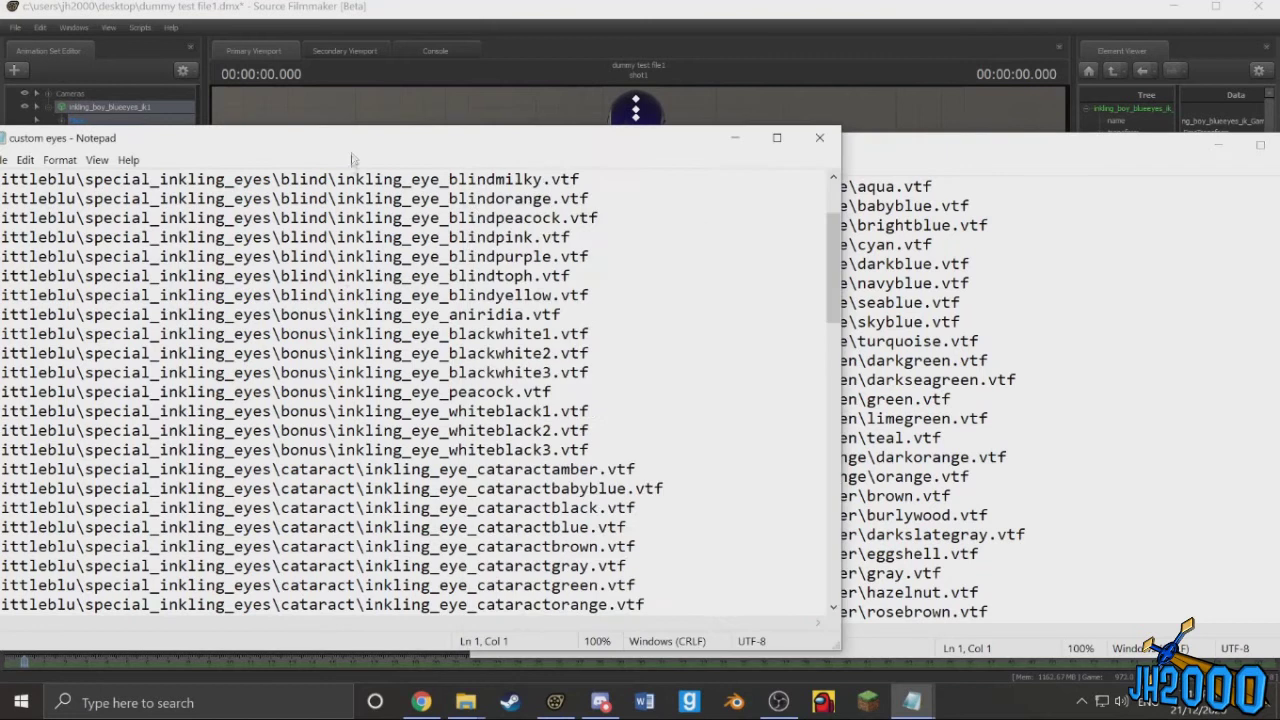
pyautogui.scroll(-2, 427, 386)
pyautogui.scroll(-12, 427, 386)
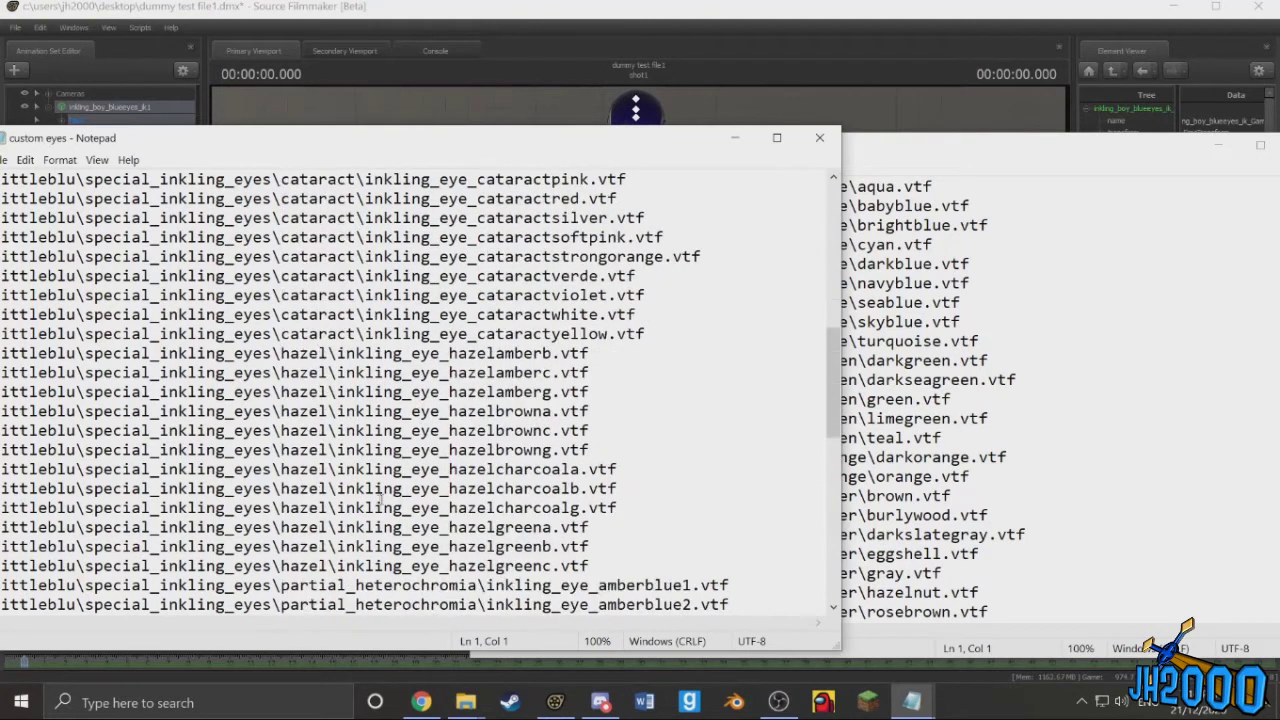
pyautogui.scroll(-5, 307, 497)
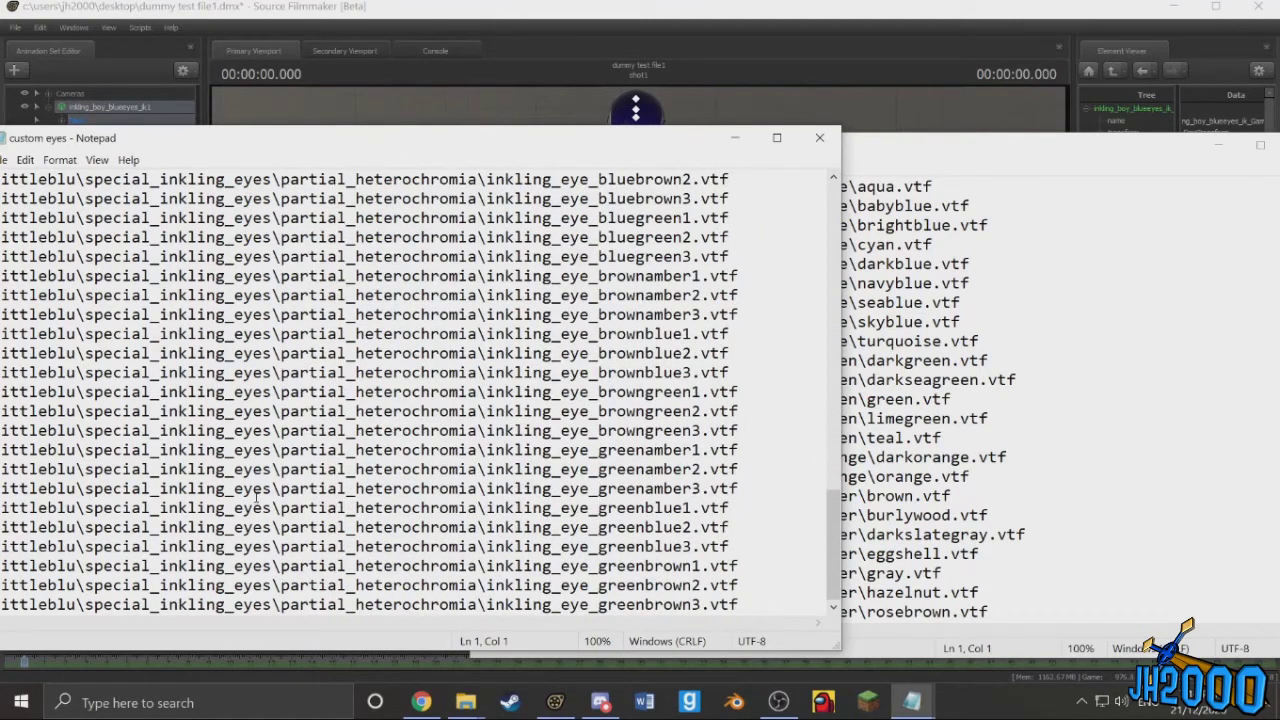
pyautogui.scroll(20, 511, 508)
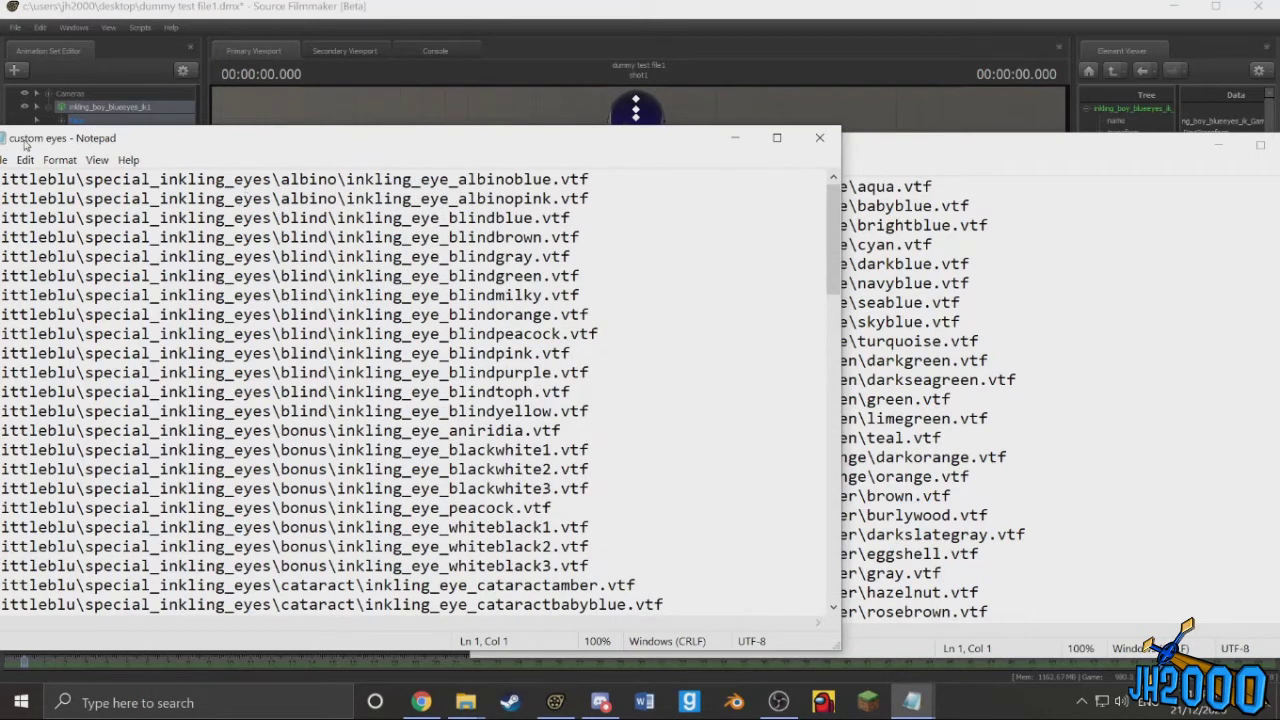
# Step: Review the inkling and octoling eyelid texture paths in the custom eyelids text file
pyautogui.click(935, 180)
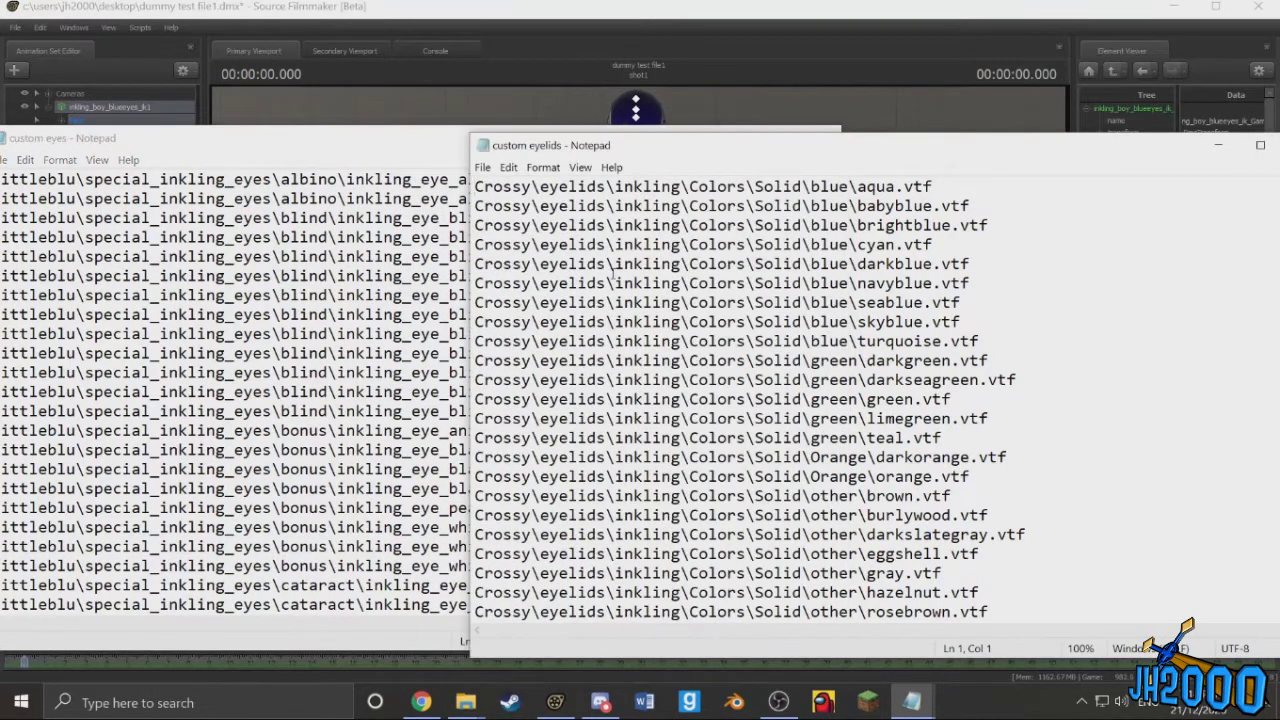
pyautogui.scroll(-15, 617, 272)
pyautogui.scroll(-12, 636, 370)
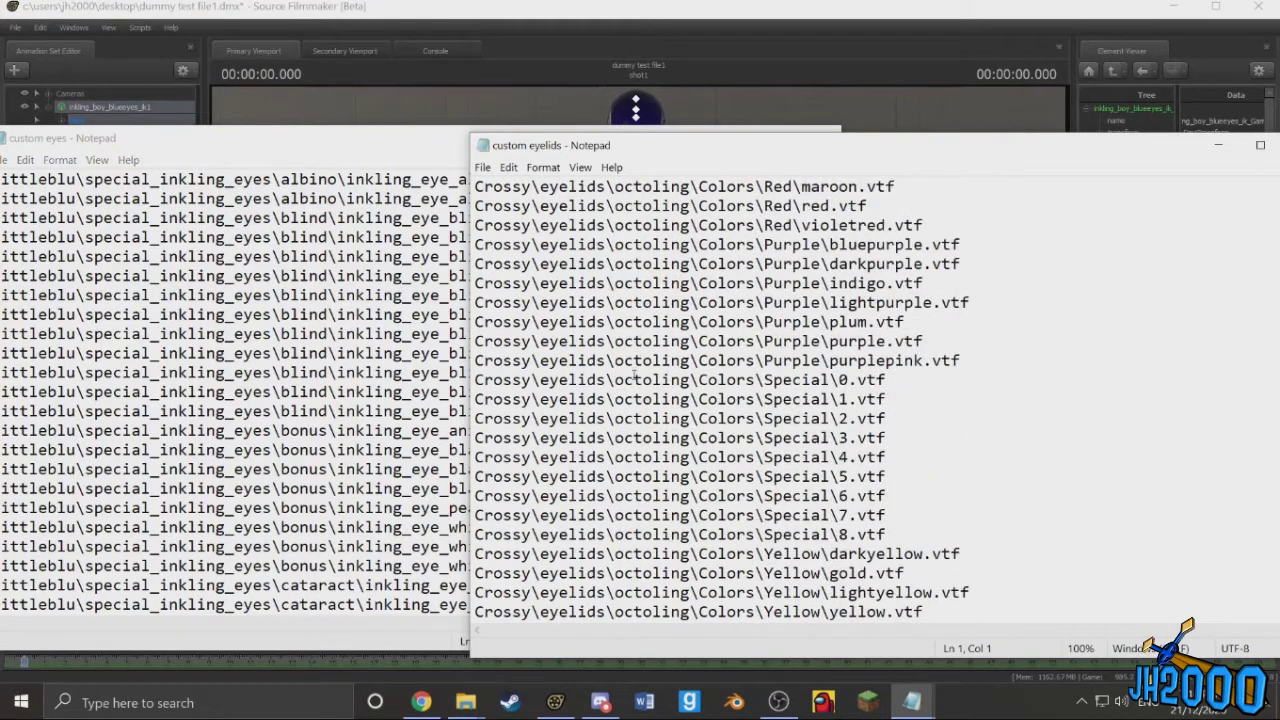
pyautogui.scroll(20, 645, 553)
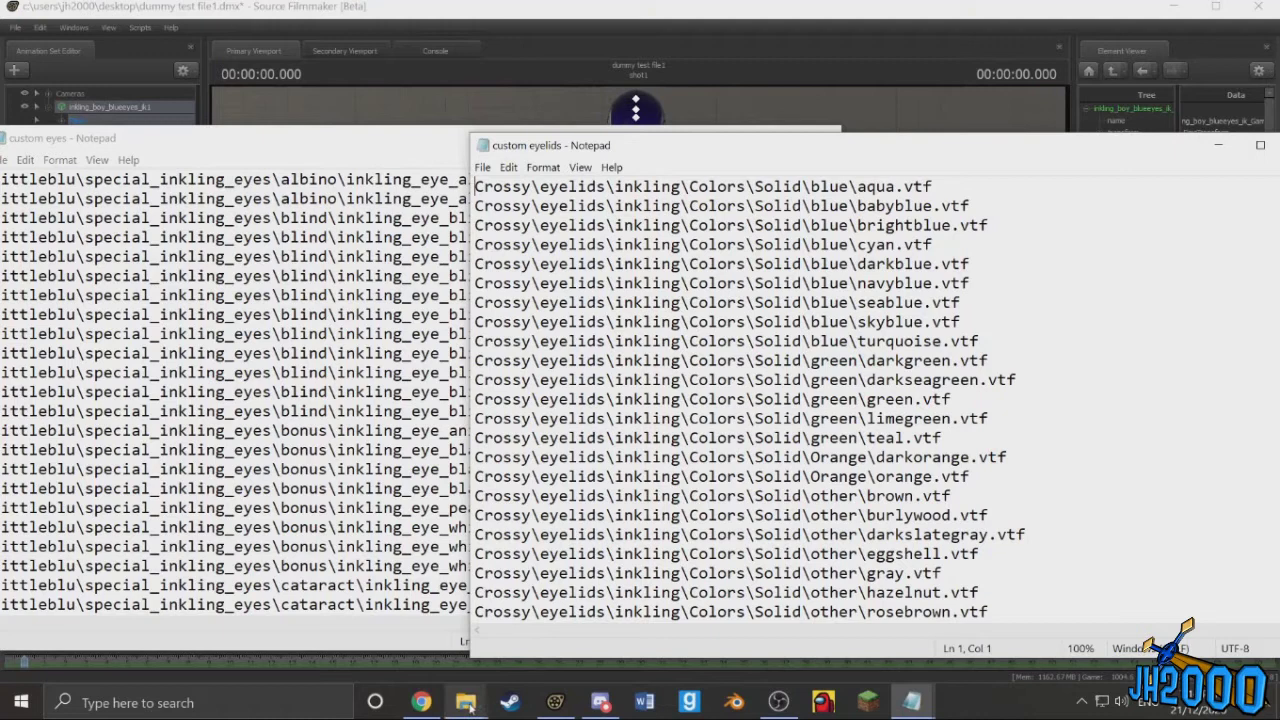
# Step: Close the Videos folder window and select the path Crossy\eyelids\inkling\Colors\Solid\Orange\darkorange.vtf in the custom eyelids file
pyautogui.moveTo(470, 707)
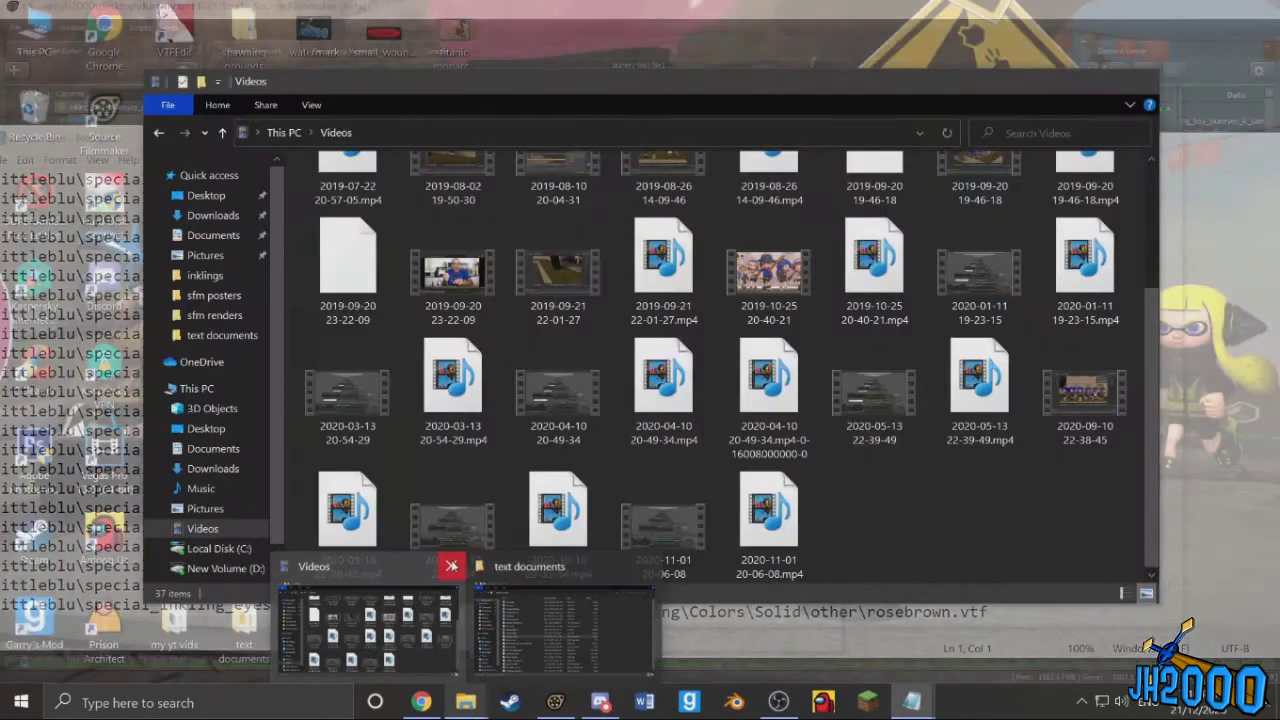
pyautogui.click(449, 566)
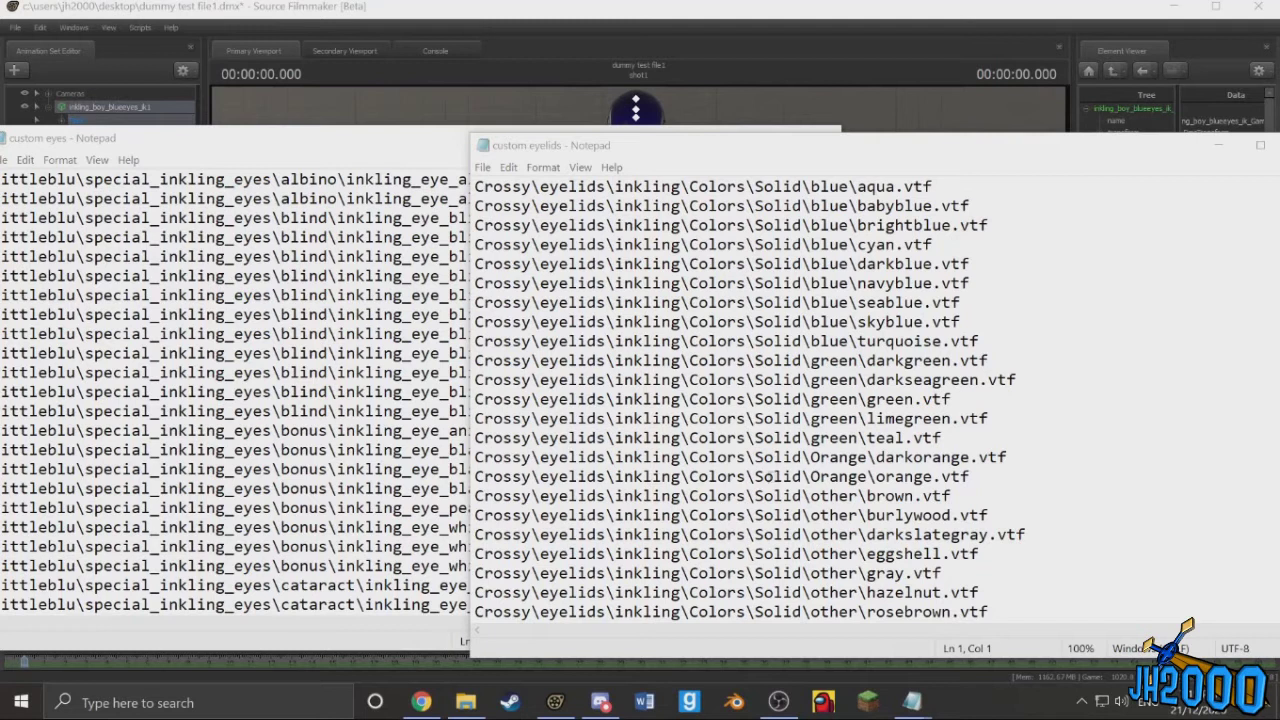
pyautogui.moveTo(1007, 457); pyautogui.dragTo(473, 456)
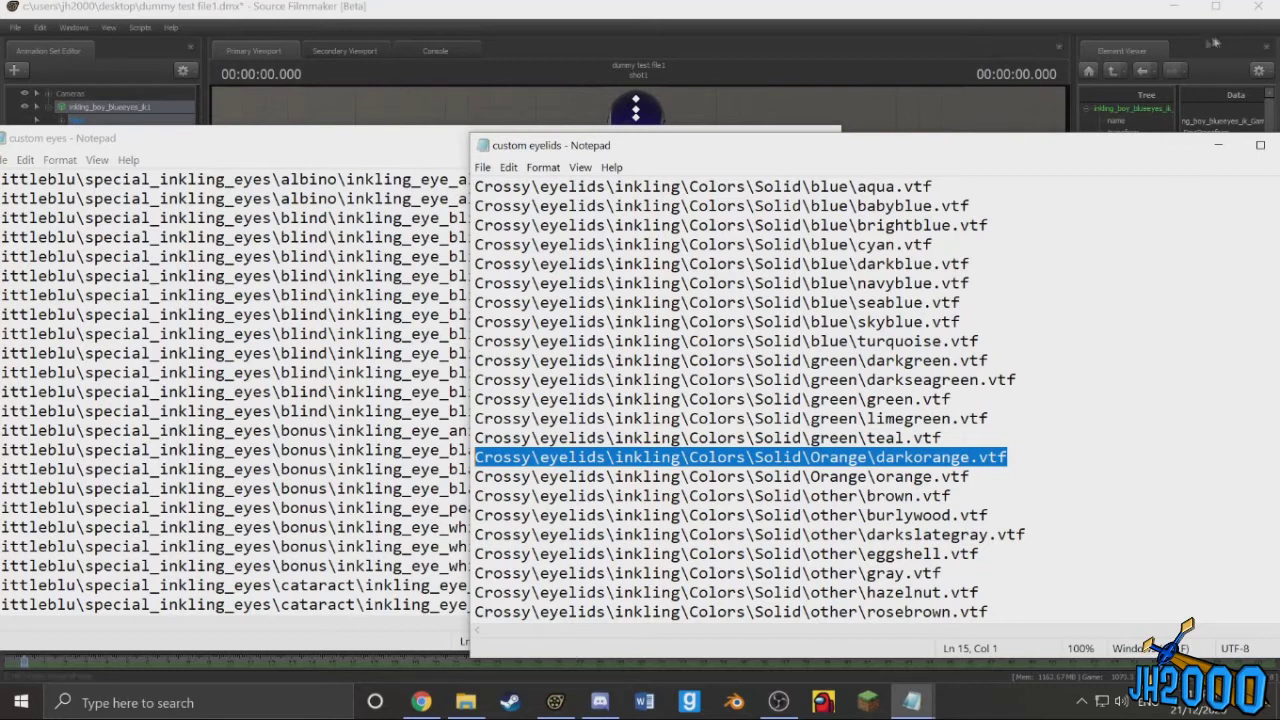
# Step: Minimize all open windows to reach the desktop and launch VTFEdit
pyautogui.click(1184, 10)
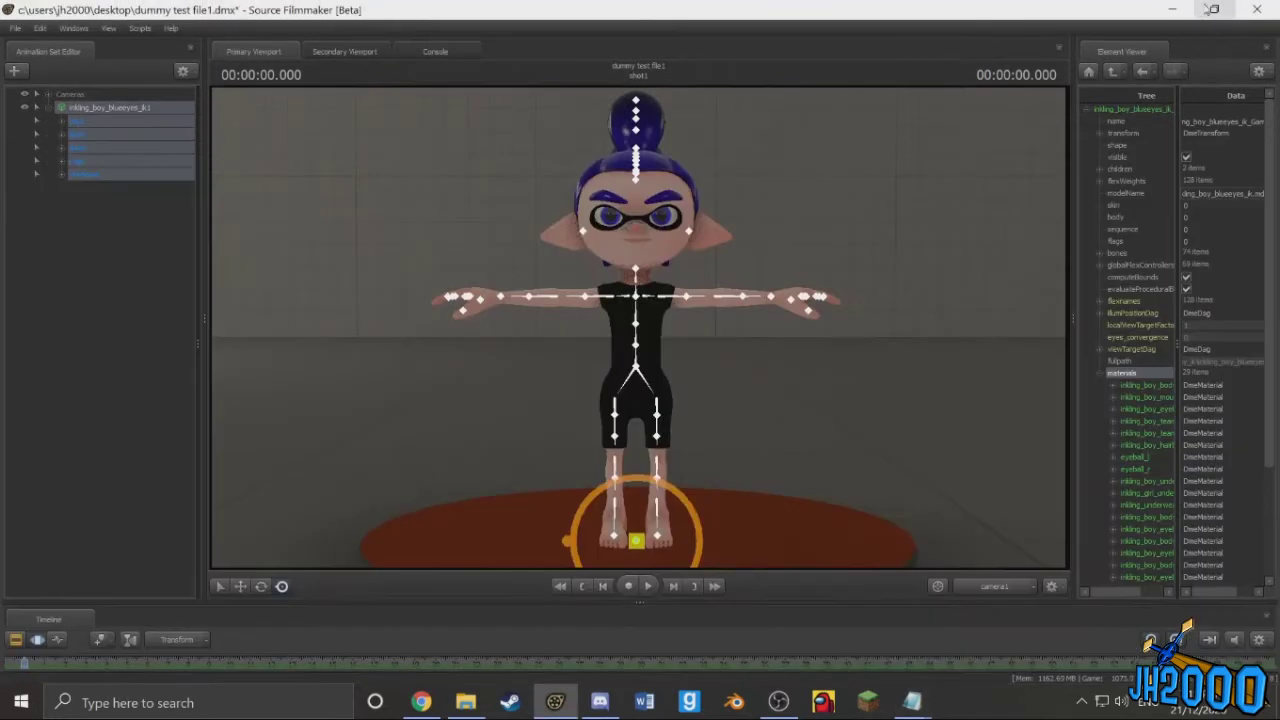
pyautogui.click(1187, 10)
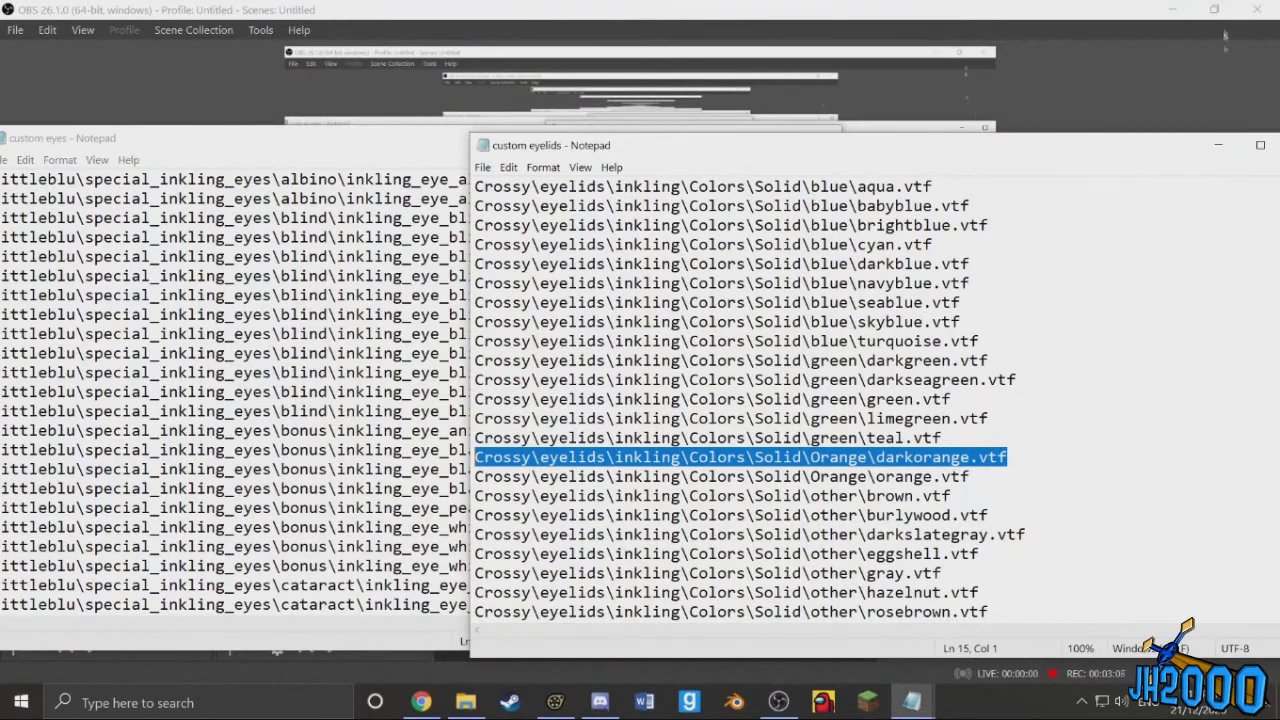
pyautogui.click(1172, 10)
pyautogui.click(1075, 104)
pyautogui.click(1218, 145)
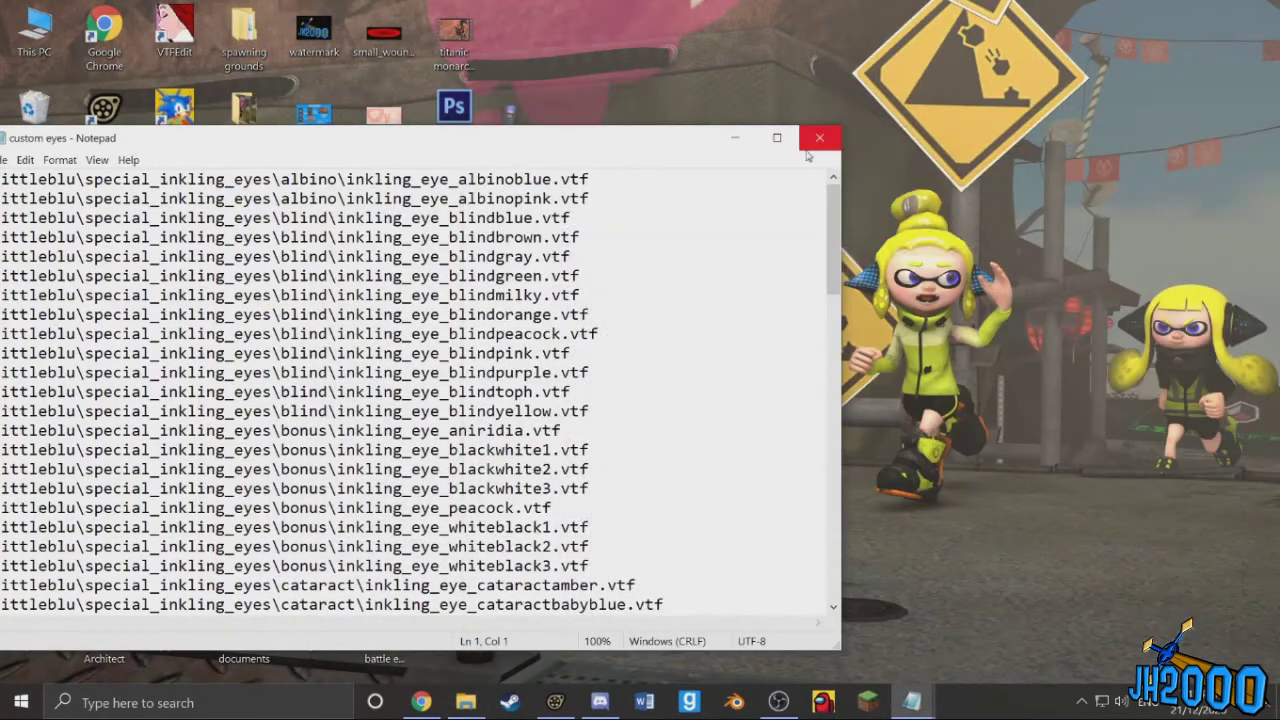
pyautogui.click(735, 137)
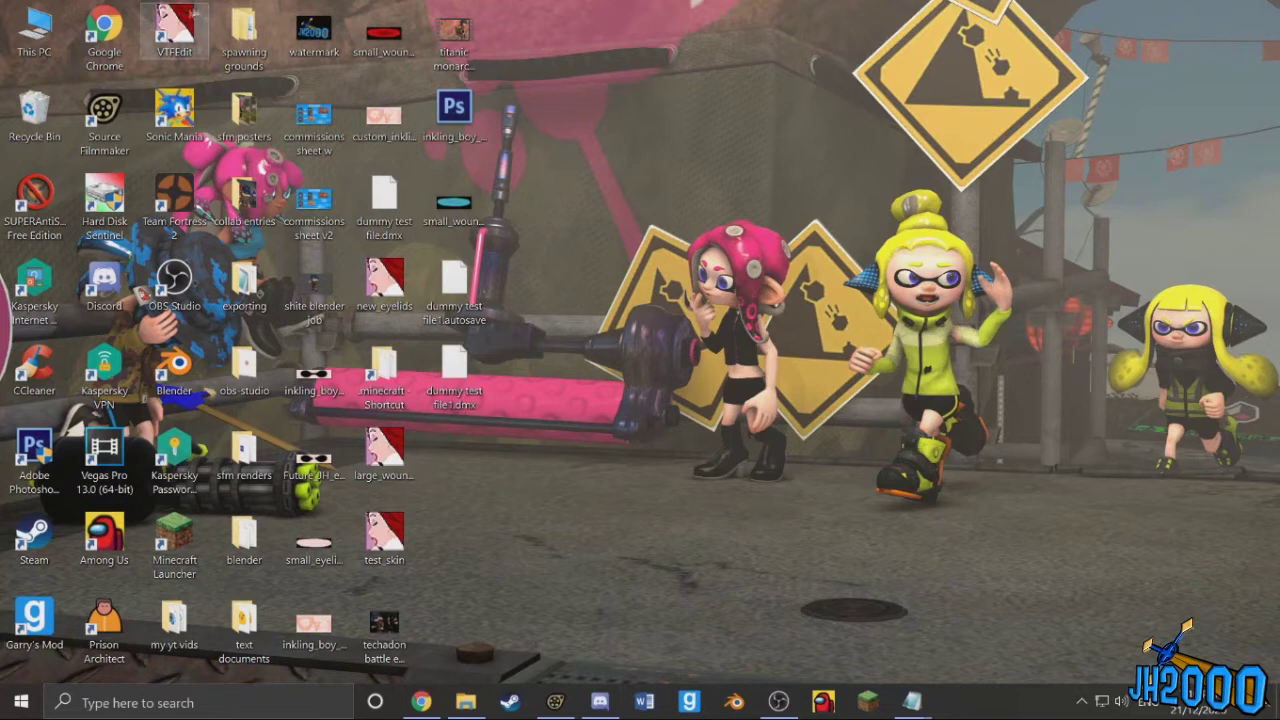
pyautogui.rightClick(166, 8)
pyautogui.click(170, 30)
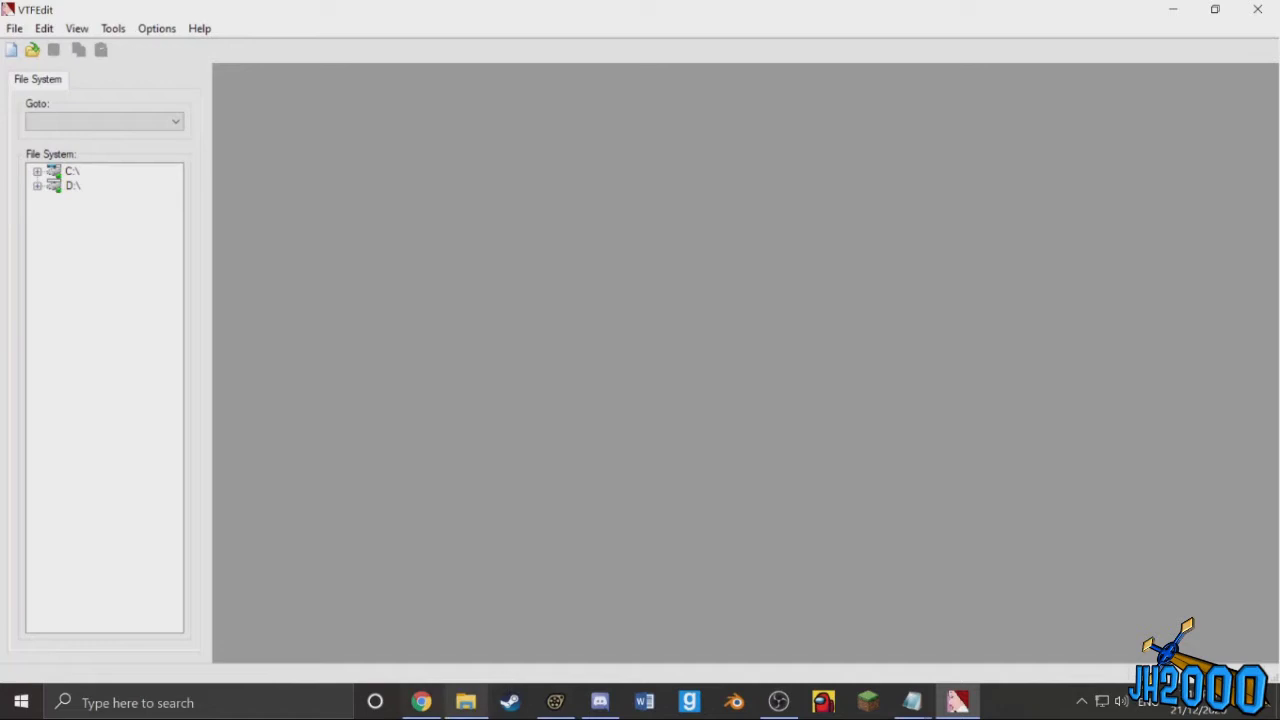
# Step: Return to Source Filmmaker, widen the Element Viewer's tree column and expand the inkling_boy_body2, inkling_boy_eyelid2 and eyeball_r materials
pyautogui.click(555, 702)
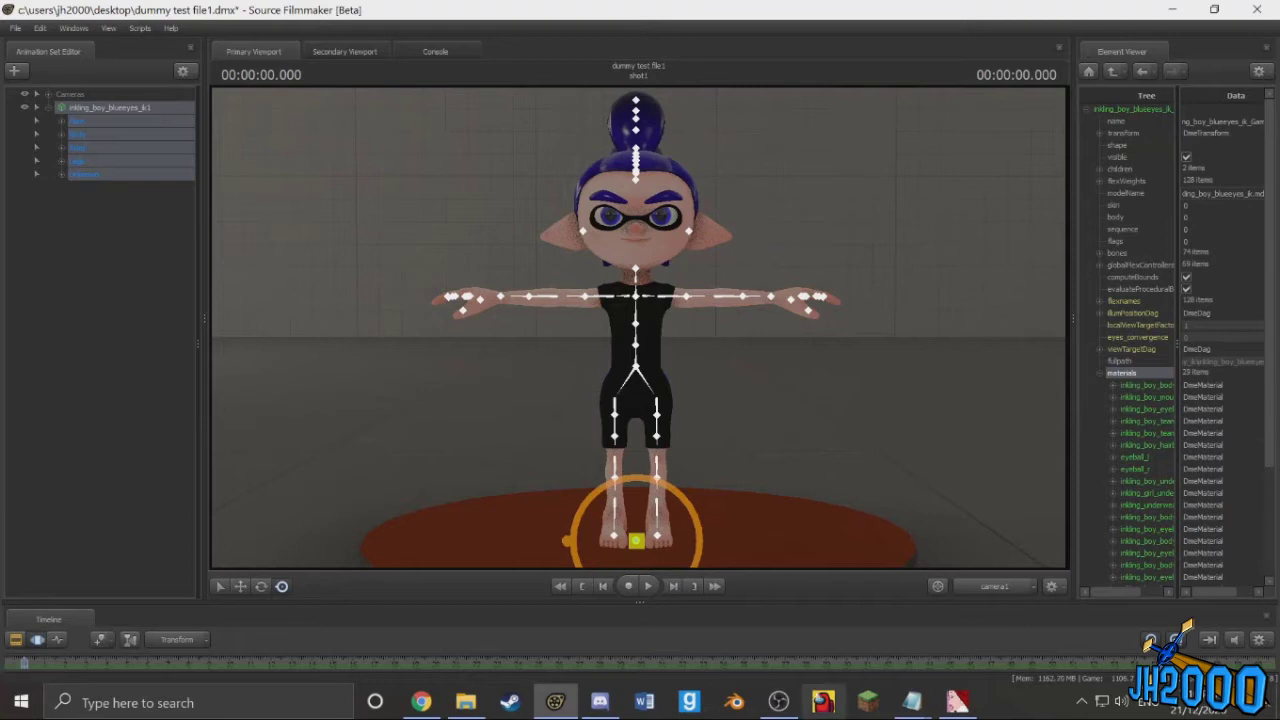
pyautogui.click(779, 702)
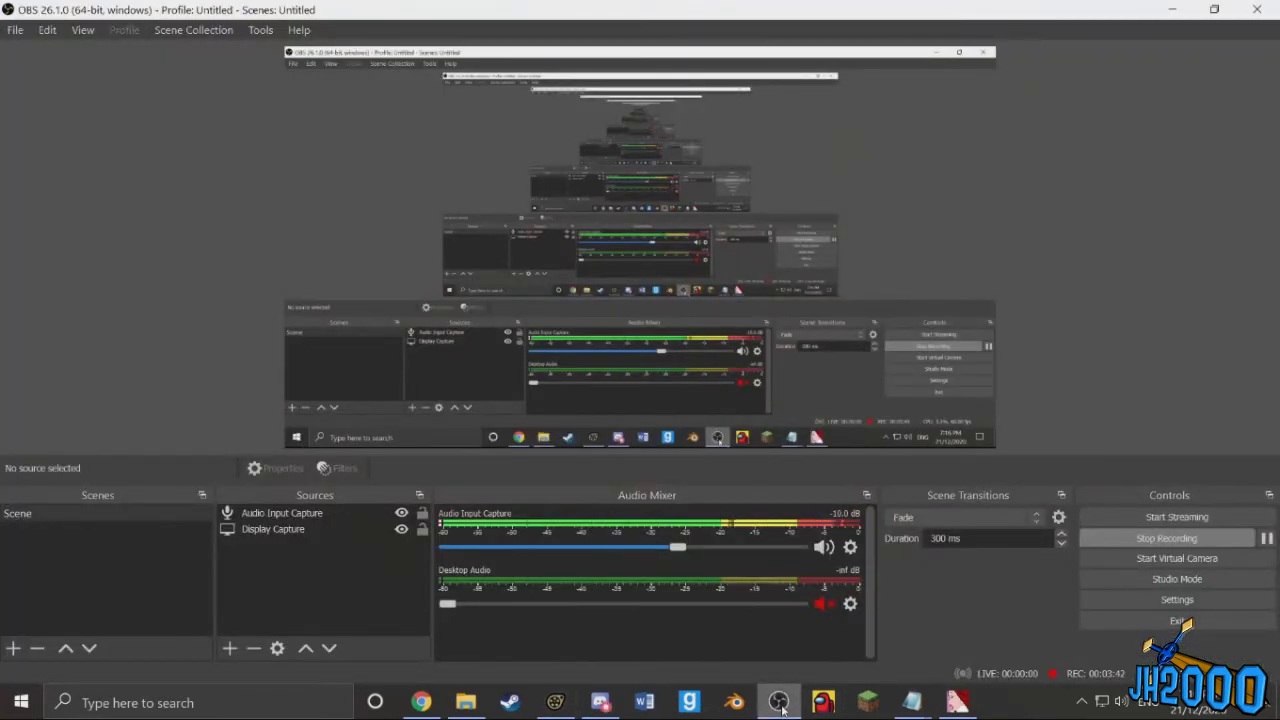
pyautogui.click(779, 702)
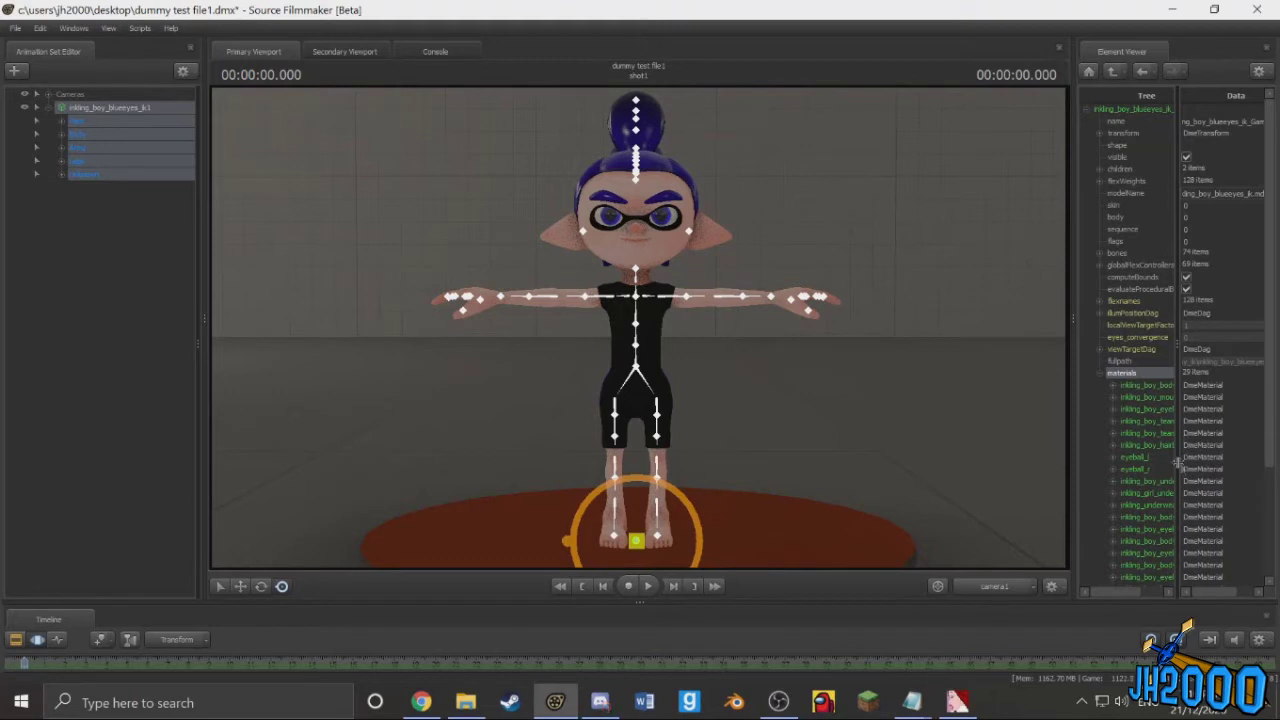
pyautogui.moveTo(1178, 462); pyautogui.dragTo(1230, 462)
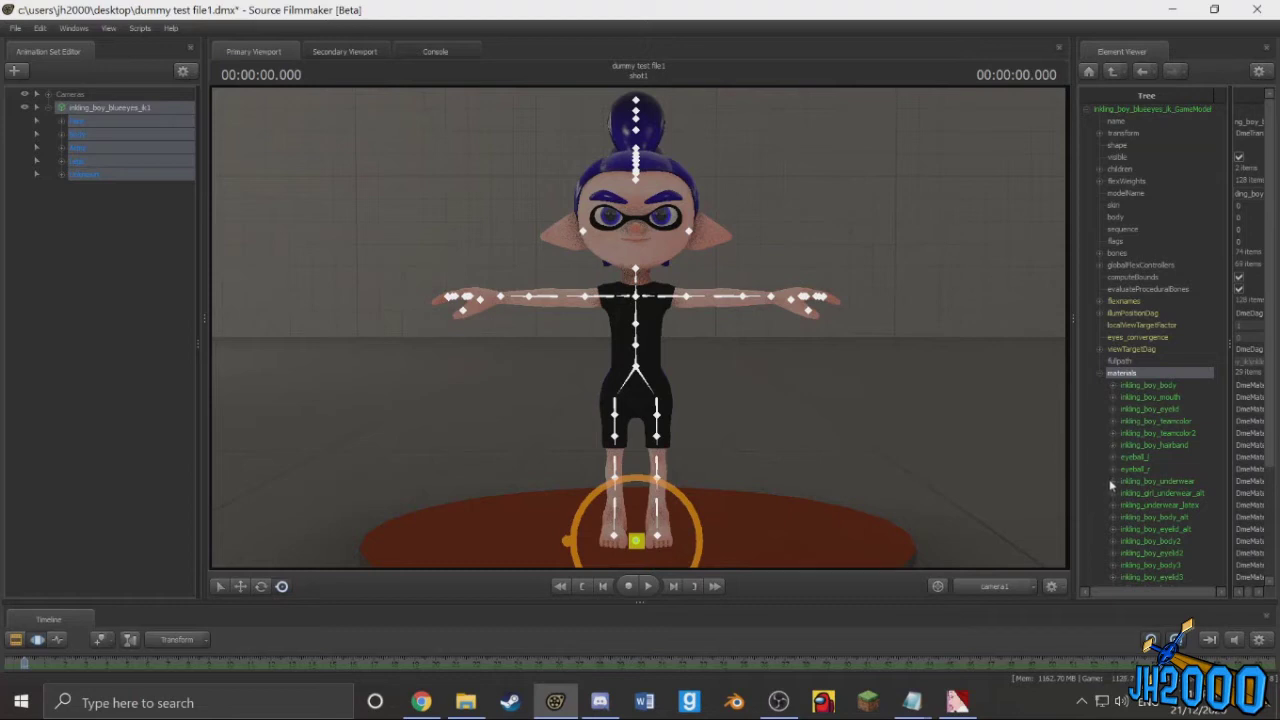
pyautogui.click(1112, 554)
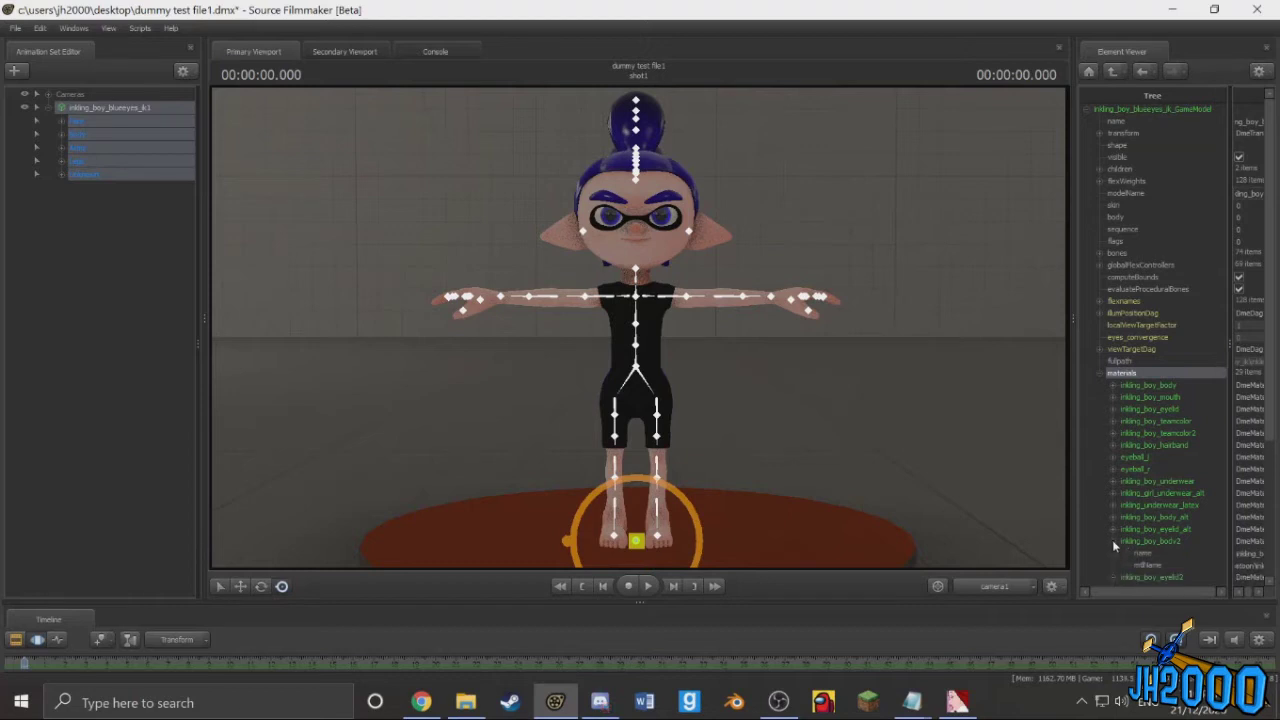
pyautogui.click(1112, 541)
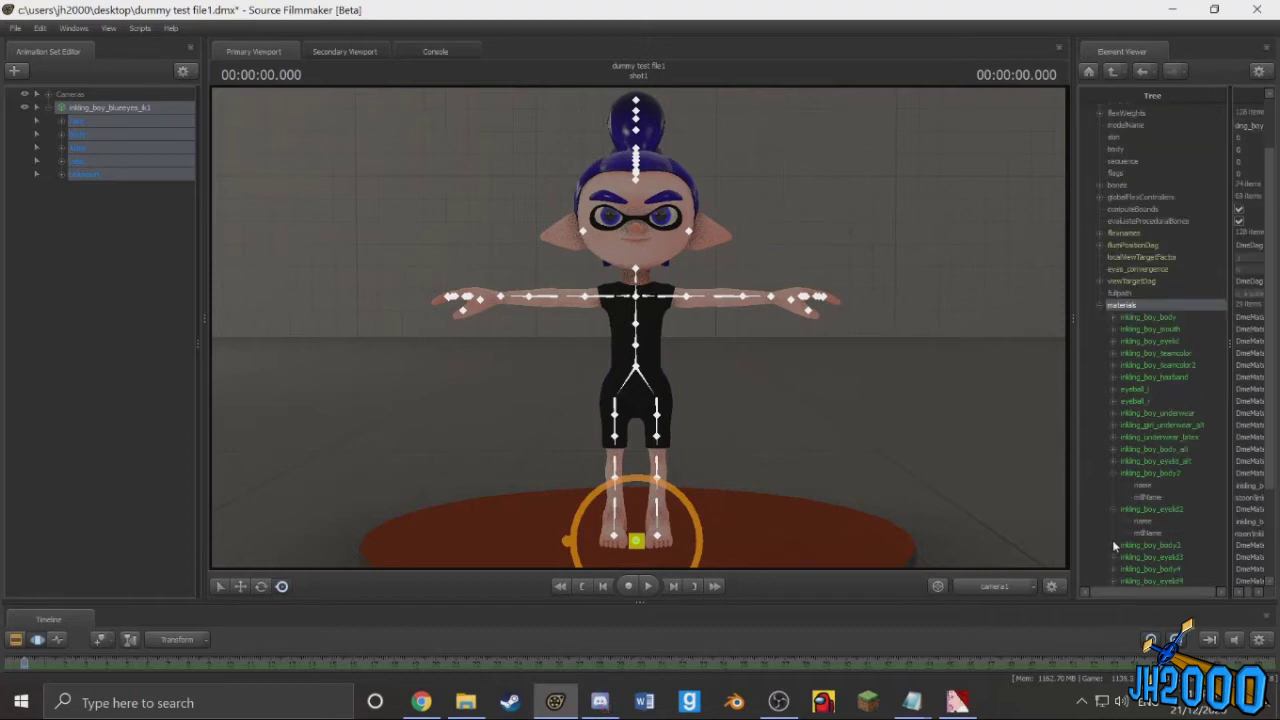
pyautogui.click(1113, 401)
pyautogui.scroll(-2, 1158, 490)
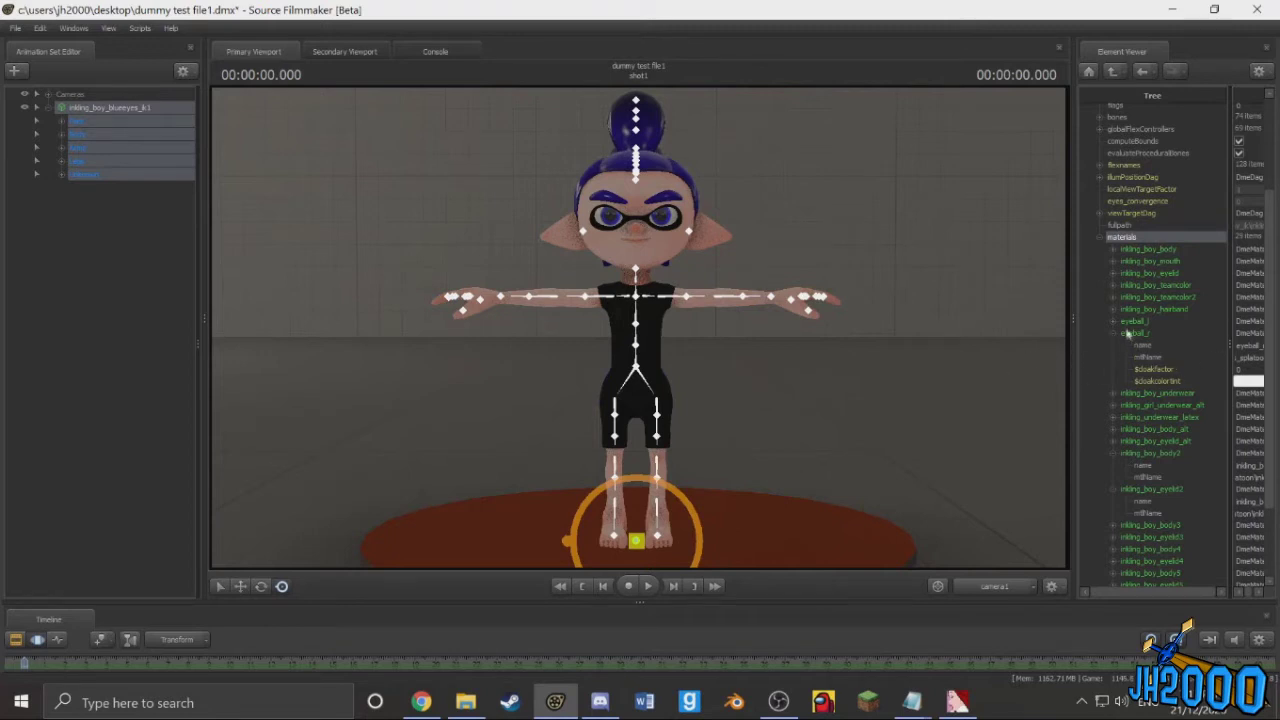
pyautogui.click(1162, 452)
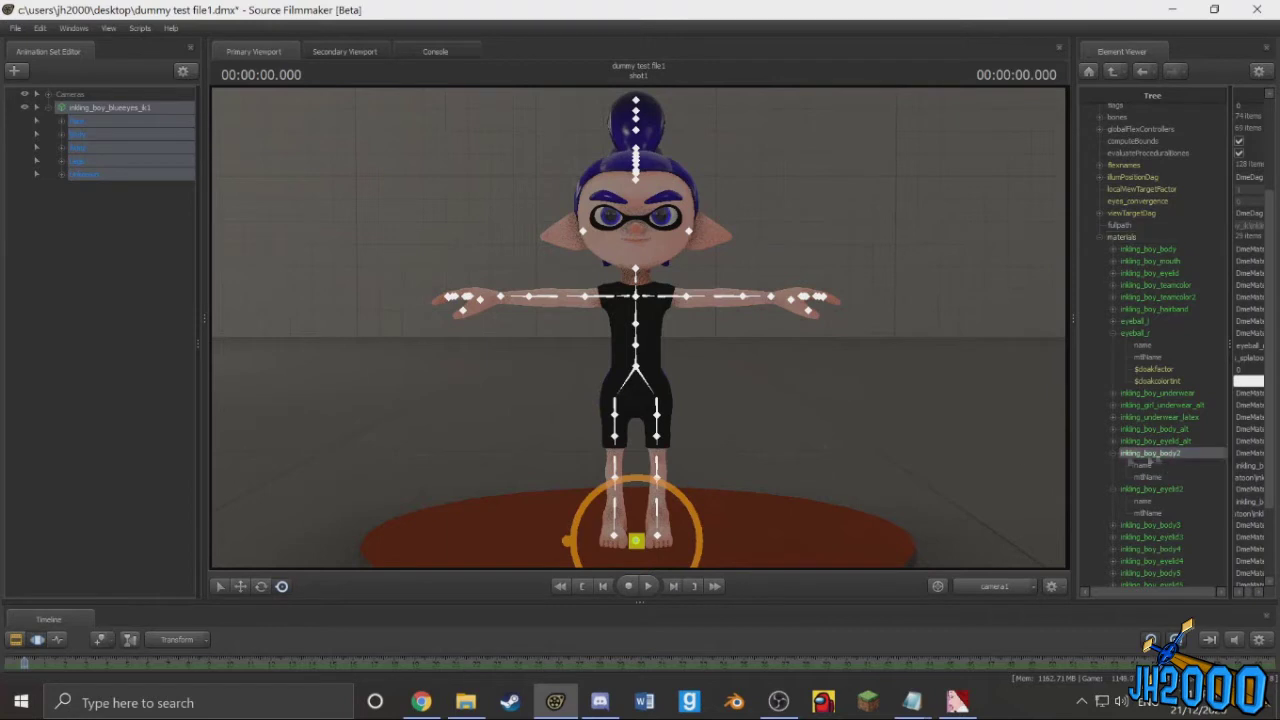
# Step: Set the inkling boy model's skin to 2
pyautogui.rightClick(115, 116)
pyautogui.moveTo(205, 289)
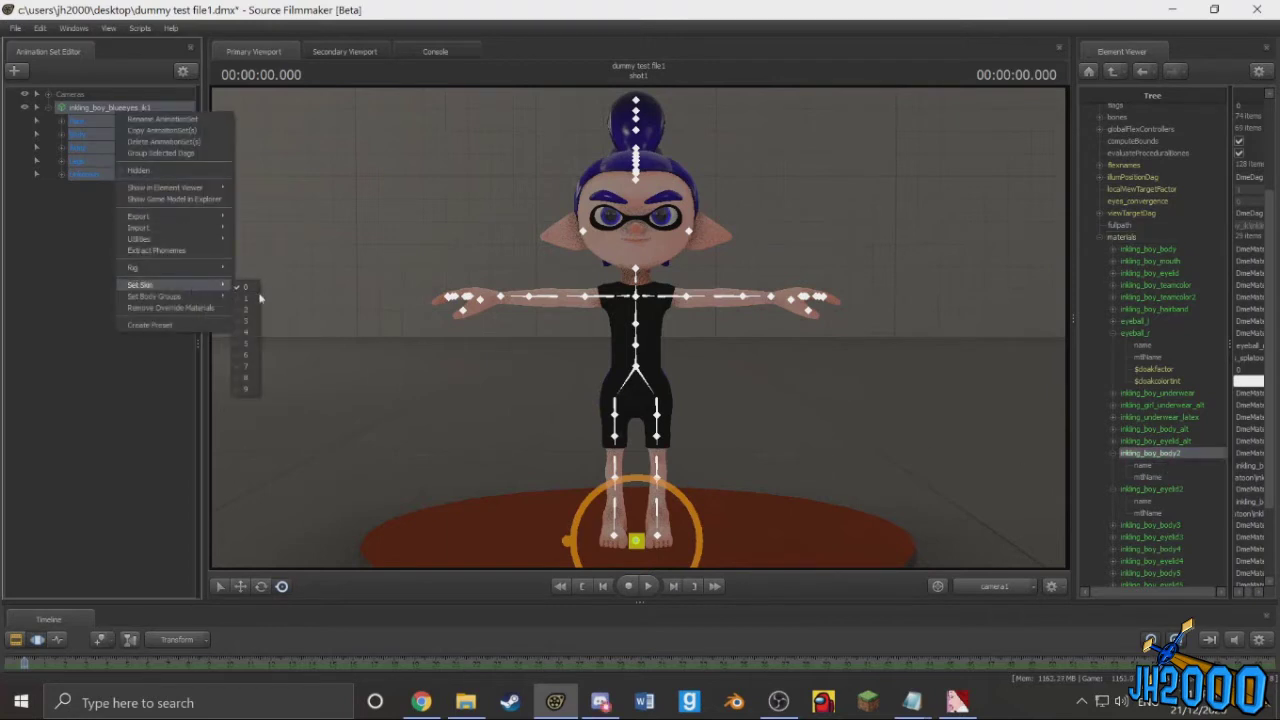
pyautogui.click(249, 311)
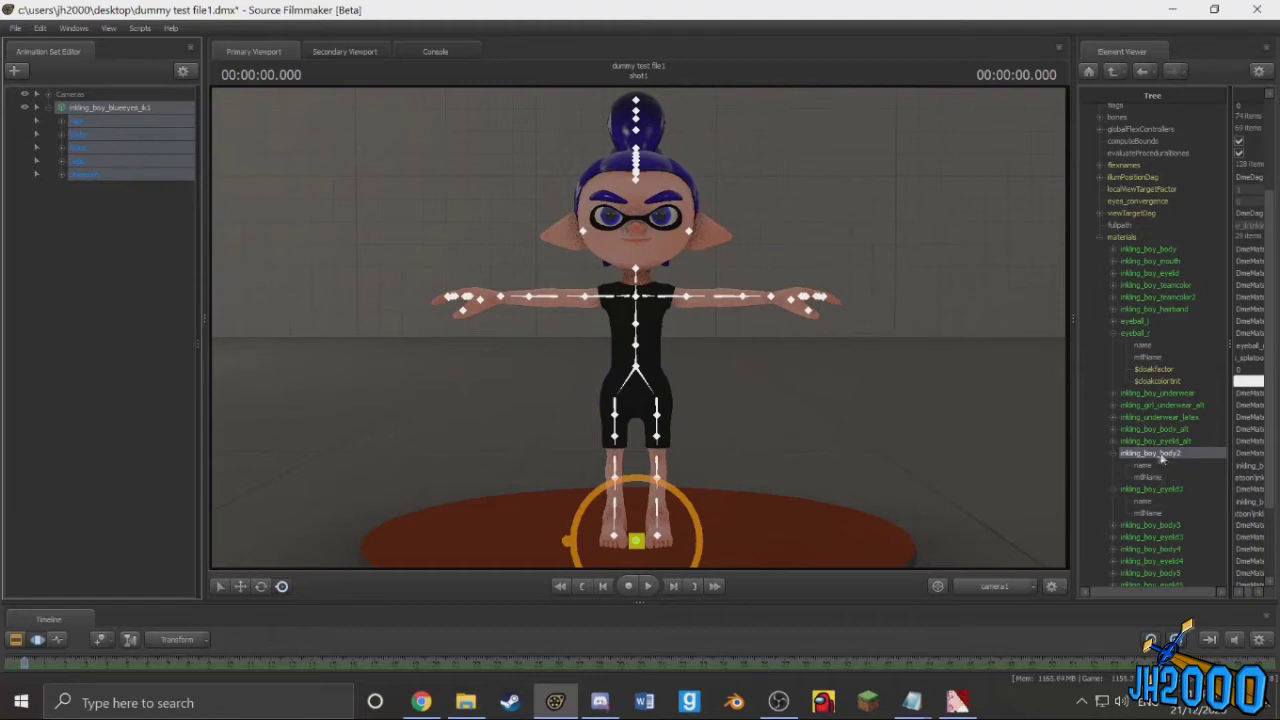
pyautogui.rightClick(1134, 458)
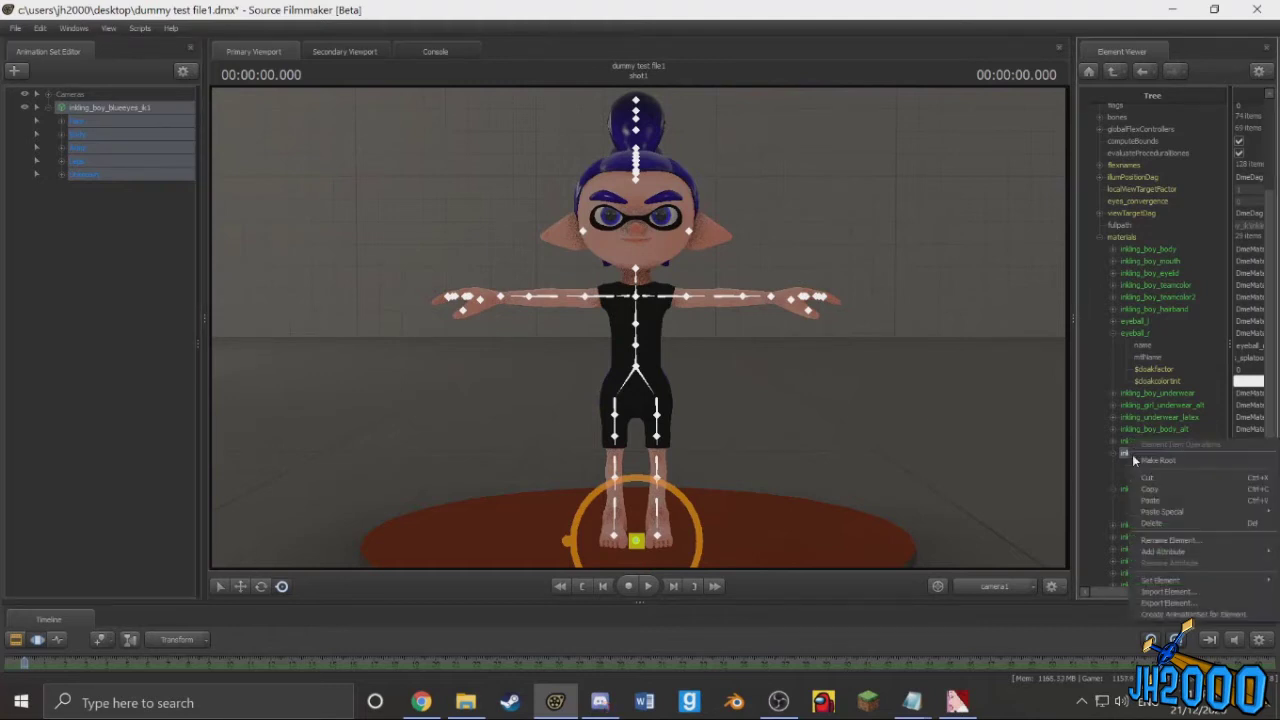
pyautogui.moveTo(1183, 552)
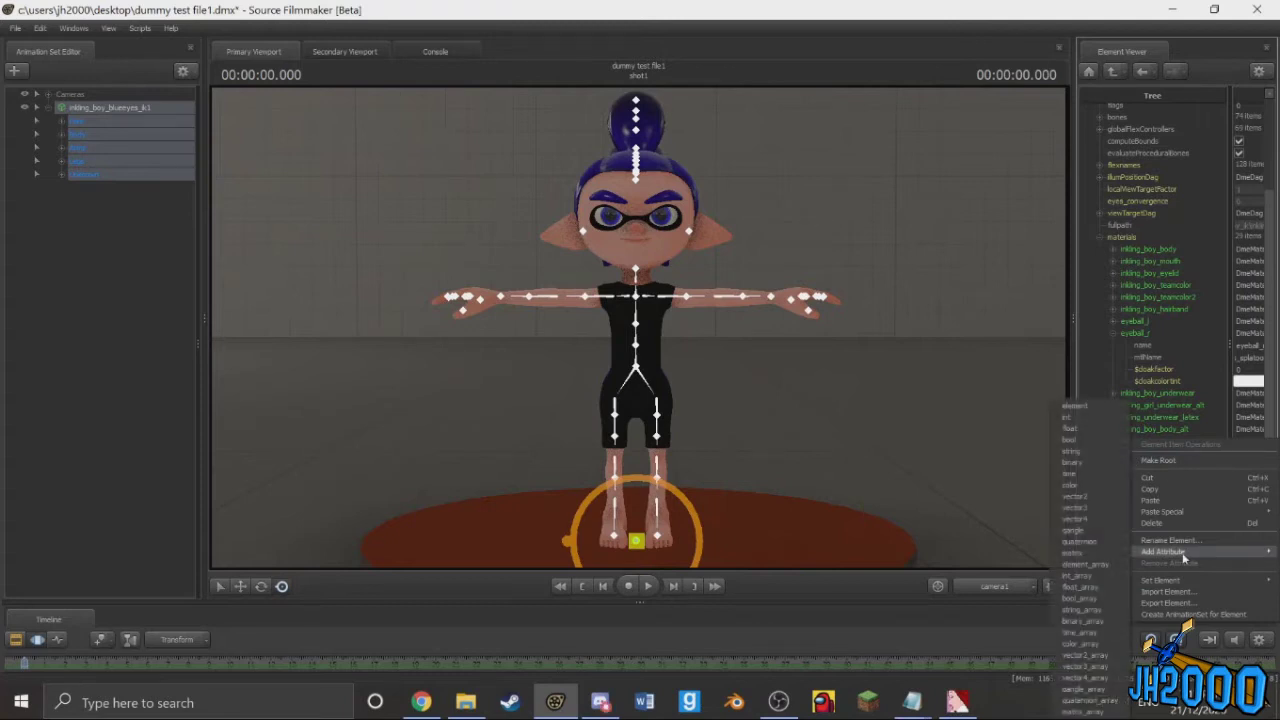
pyautogui.click(1104, 463)
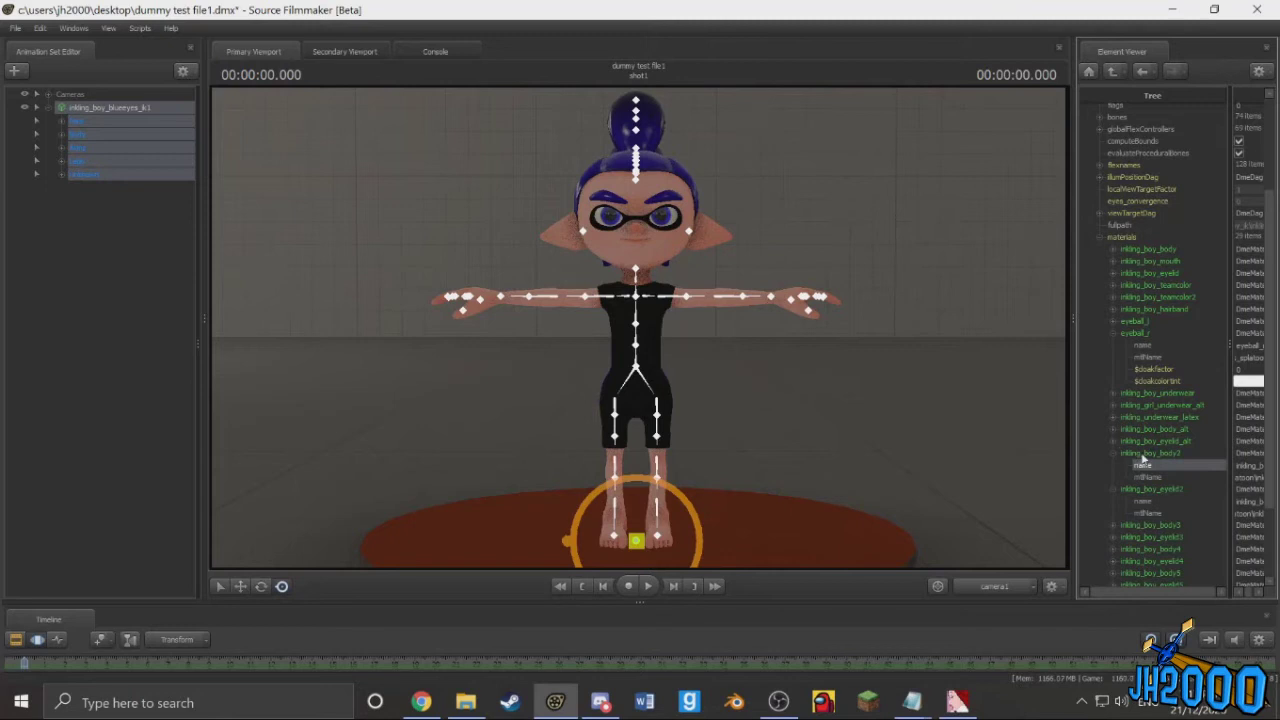
# Step: Add a string attribute named $basetexture to the inkling_boy_body2 material and enter future_jh_body.vtf as its value
pyautogui.rightClick(1141, 453)
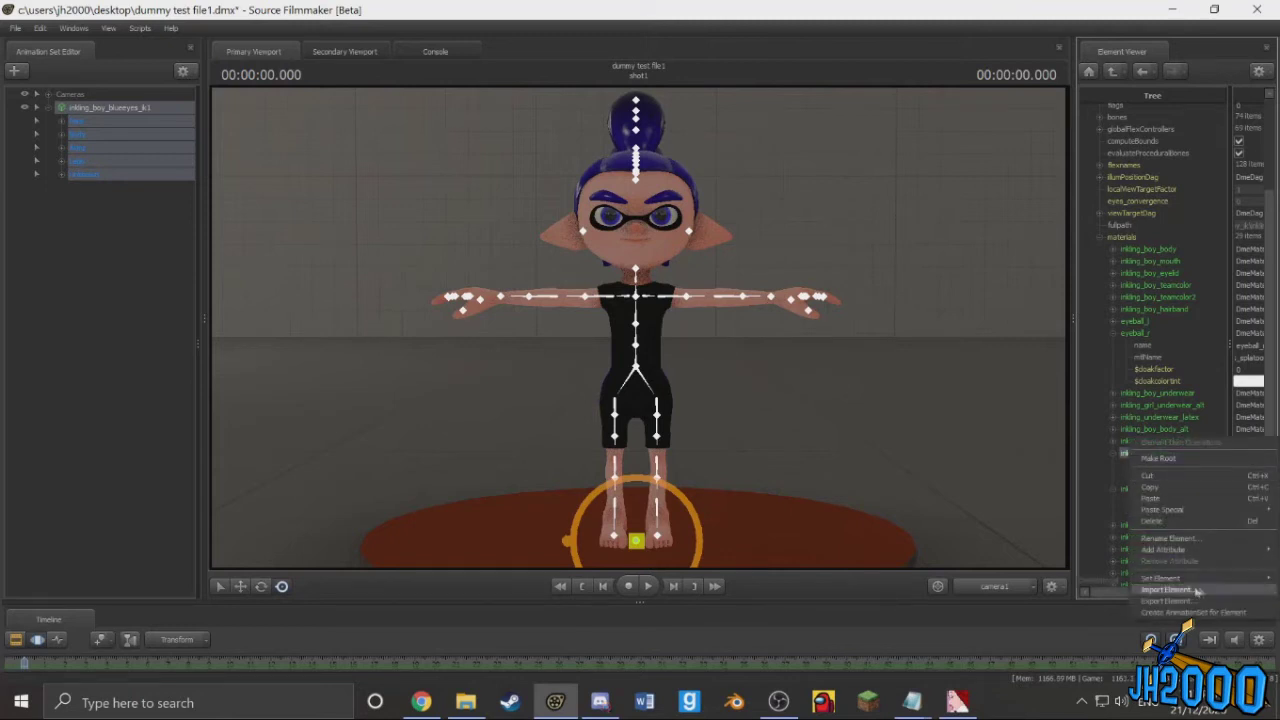
pyautogui.moveTo(1190, 552)
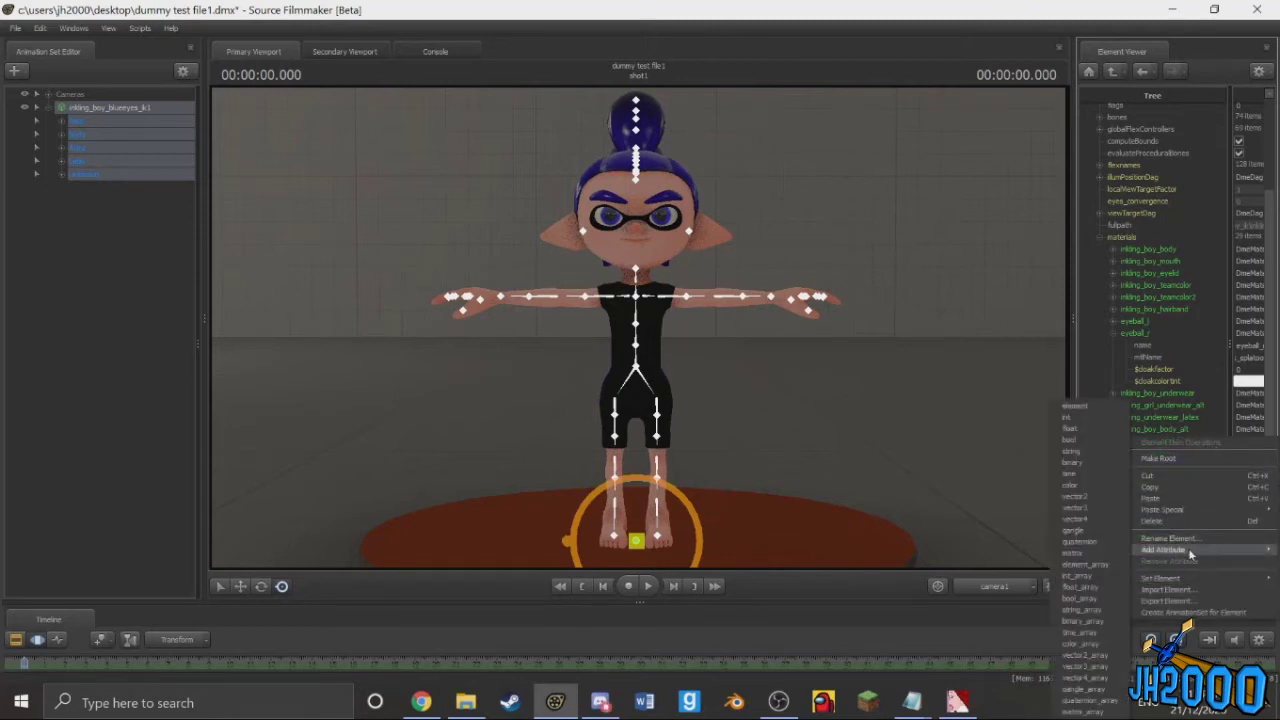
pyautogui.click(1074, 452)
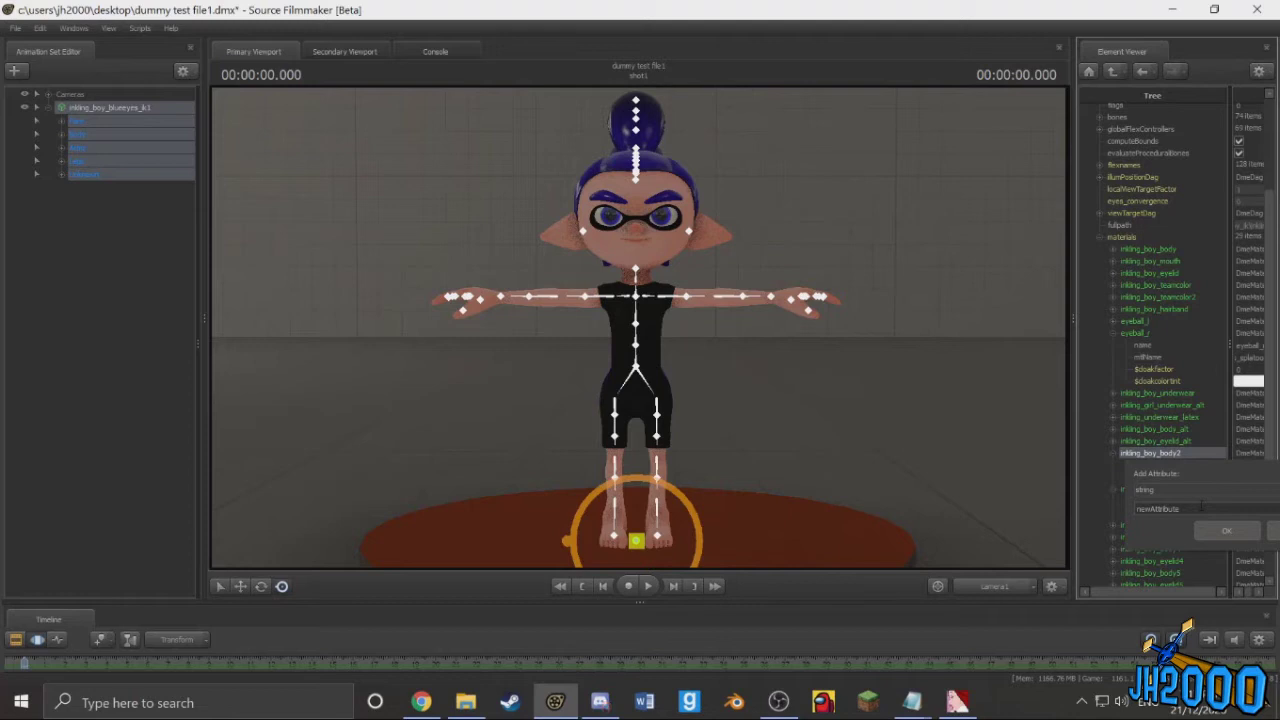
pyautogui.click(1202, 507)
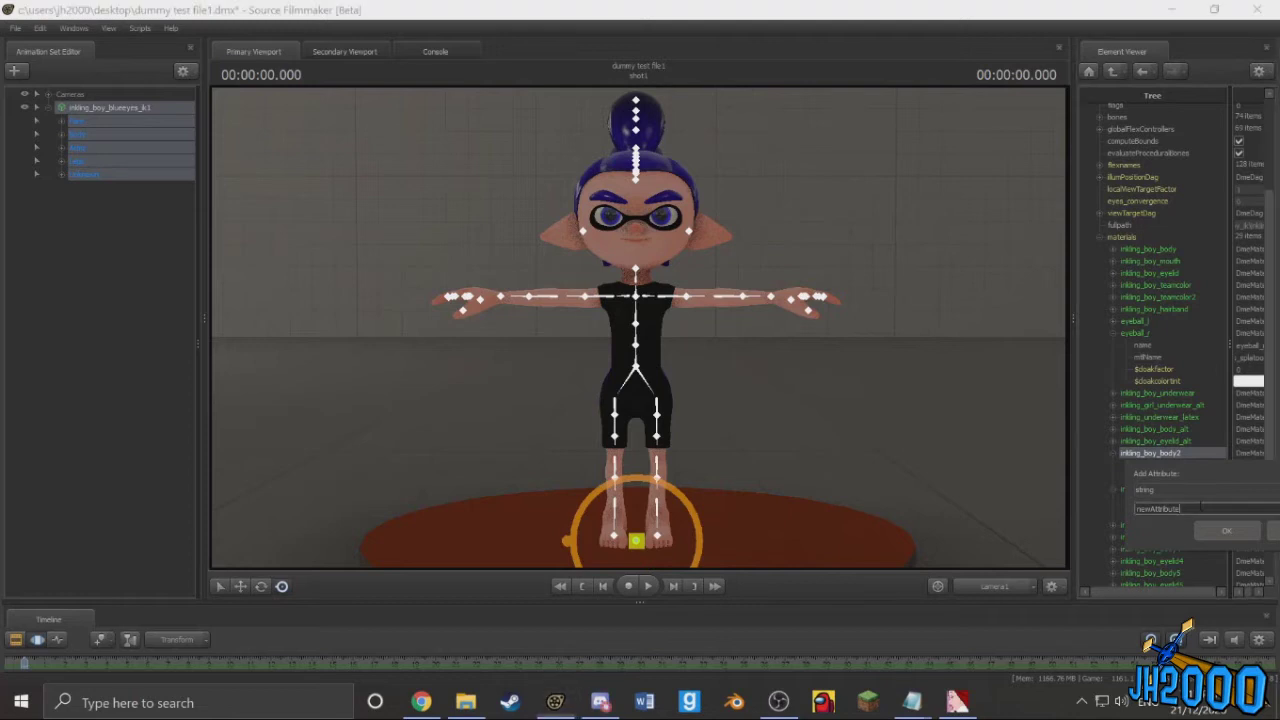
pyautogui.hotkey('ctrl', 'a')
pyautogui.press('BackSpace')
pyautogui.write('$base')
pyautogui.click(1217, 533)
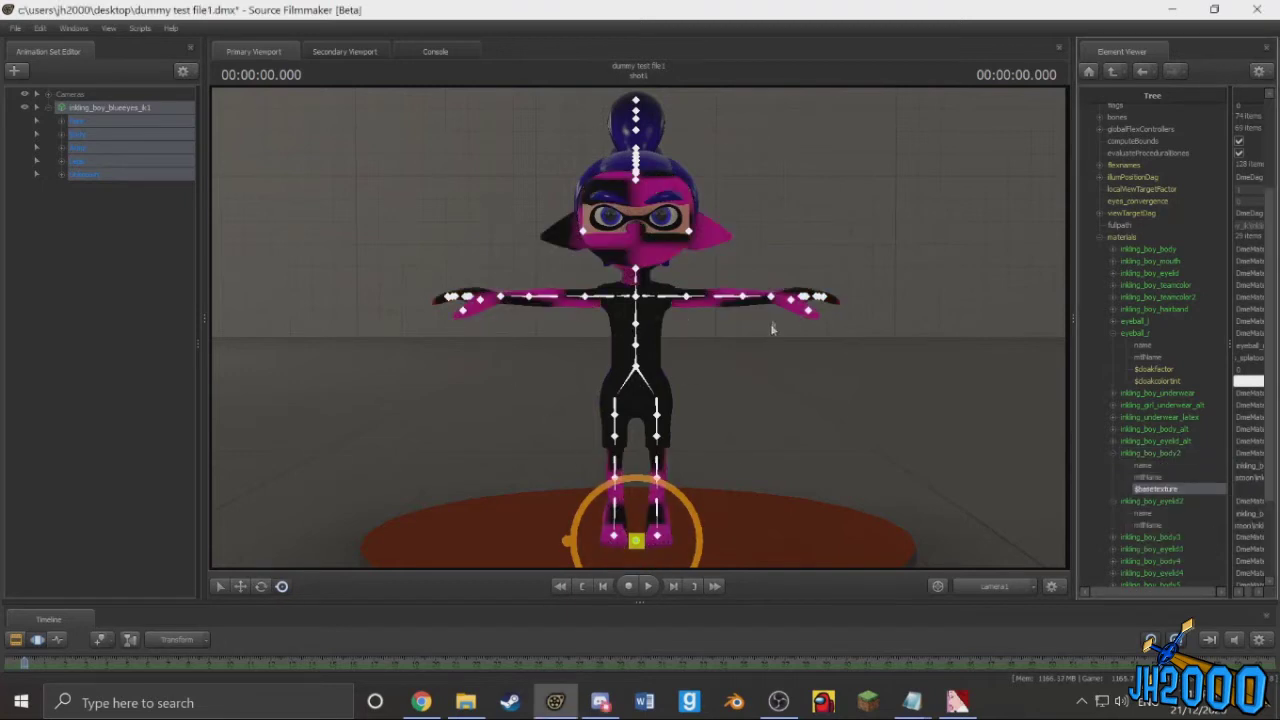
pyautogui.click(1246, 489)
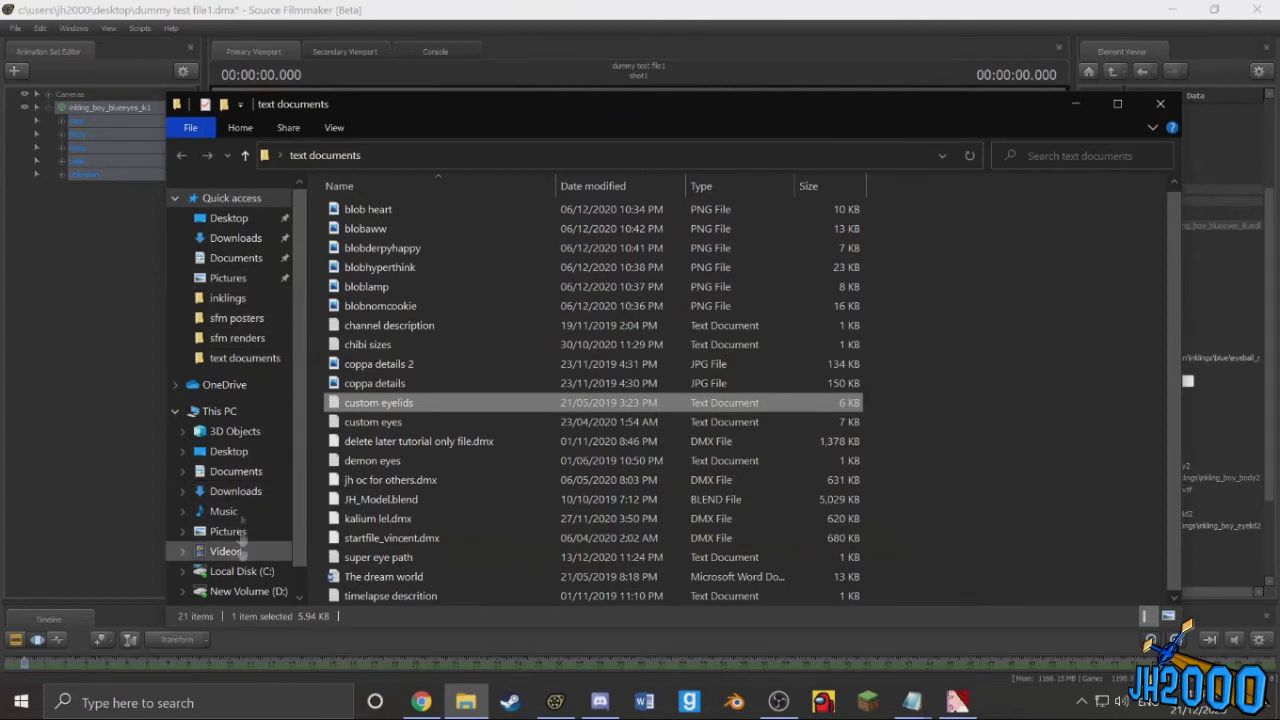
pyautogui.click(241, 571)
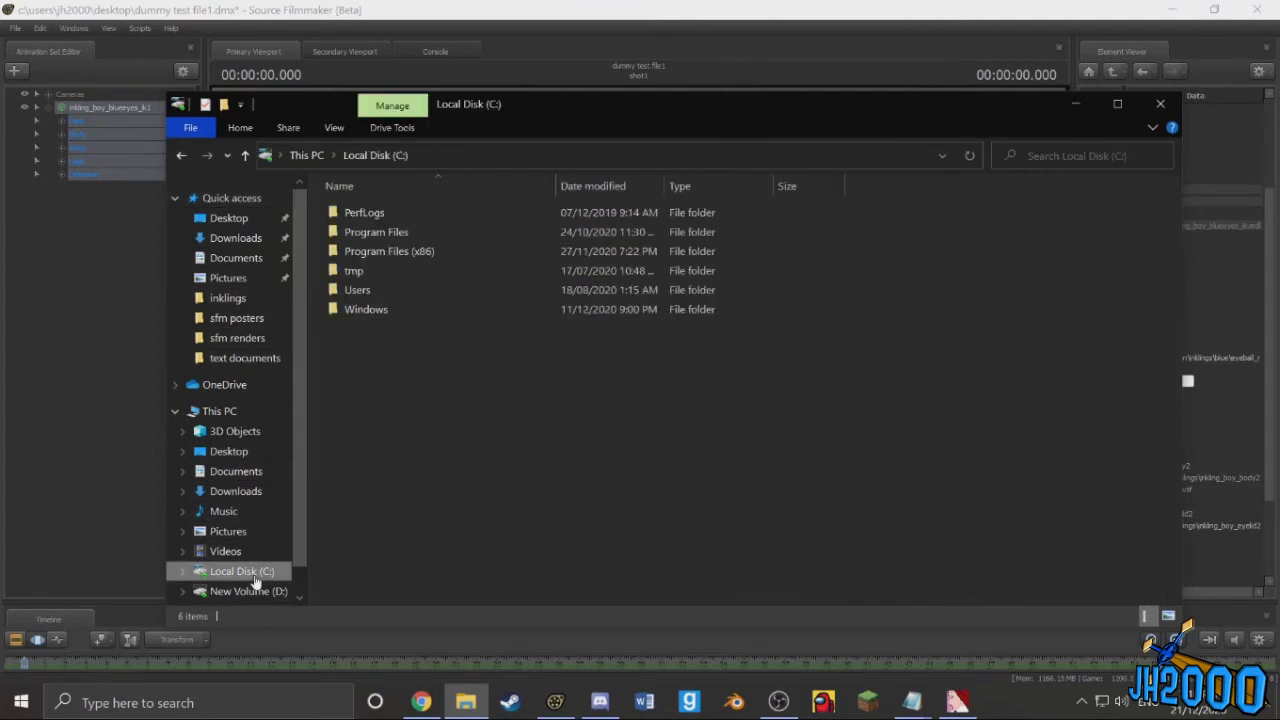
pyautogui.doubleClick(400, 251)
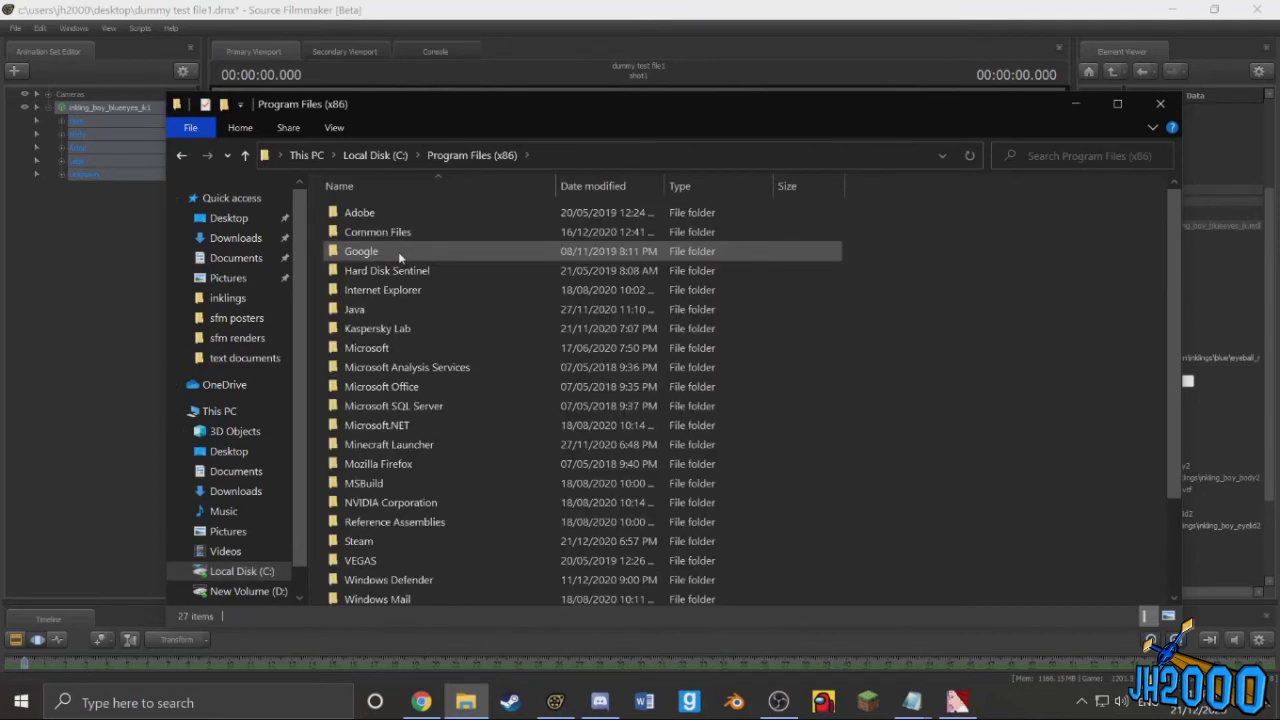
pyautogui.press('s')
pyautogui.press('Return')
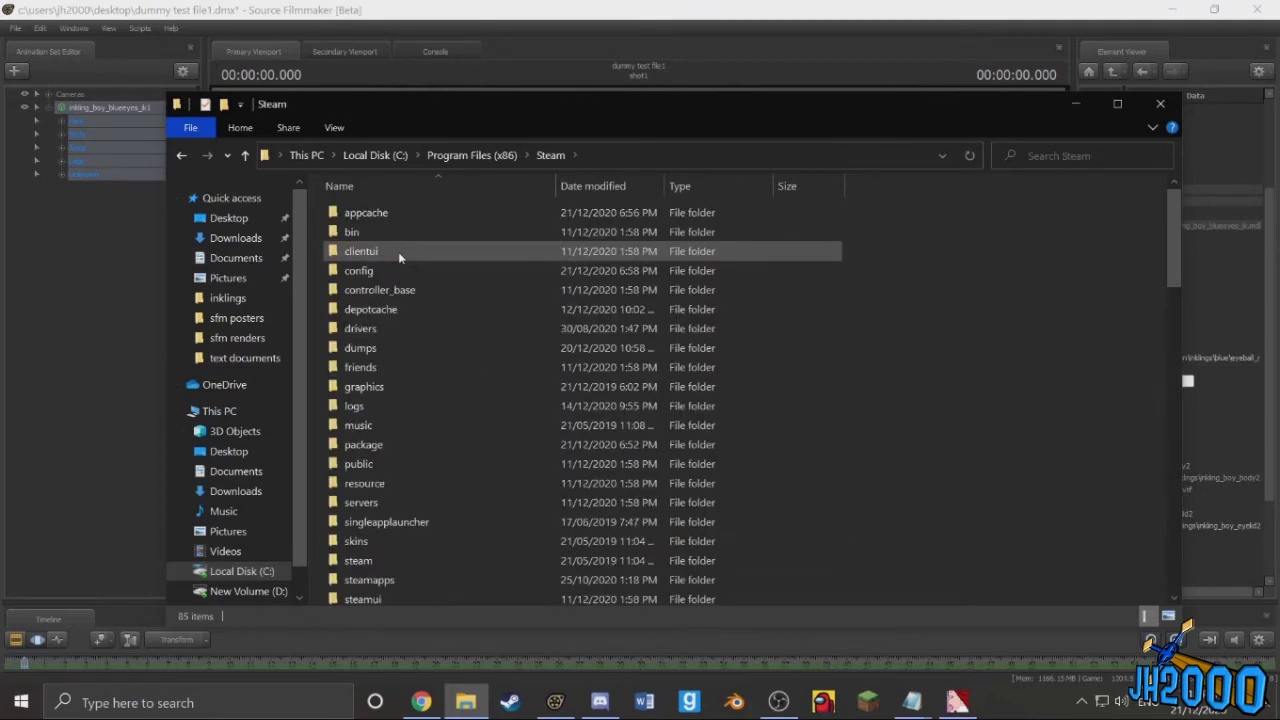
pyautogui.press('s')
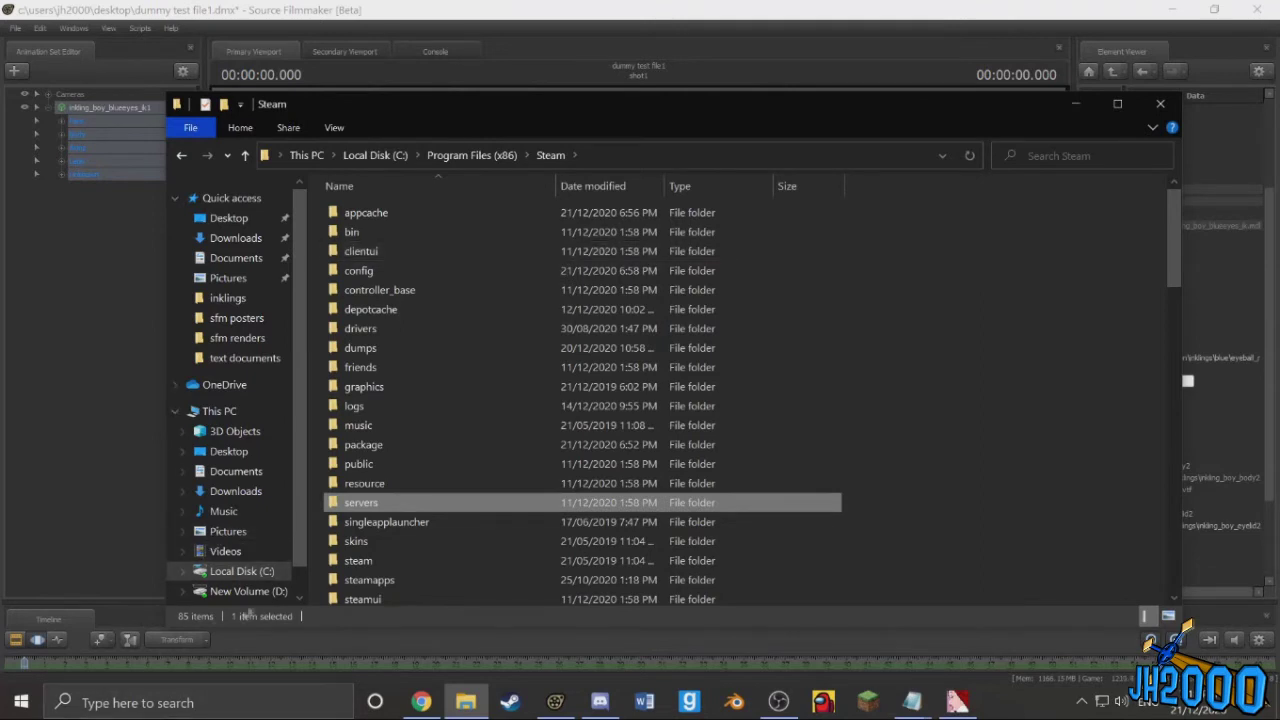
# Step: Browse from Local Disk (C:) to the folder Program Files (x86)\Steam\steamapps\common\SourceFilmmaker
pyautogui.click(266, 572)
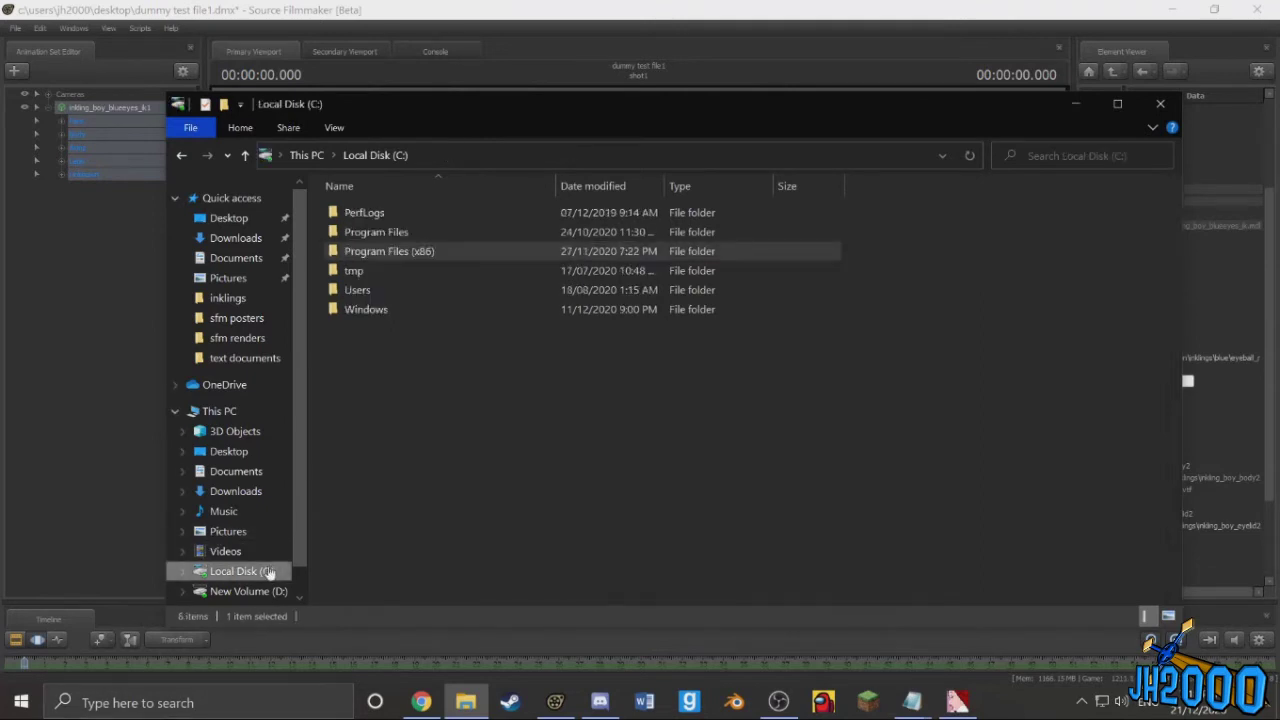
pyautogui.doubleClick(458, 251)
pyautogui.press('s')
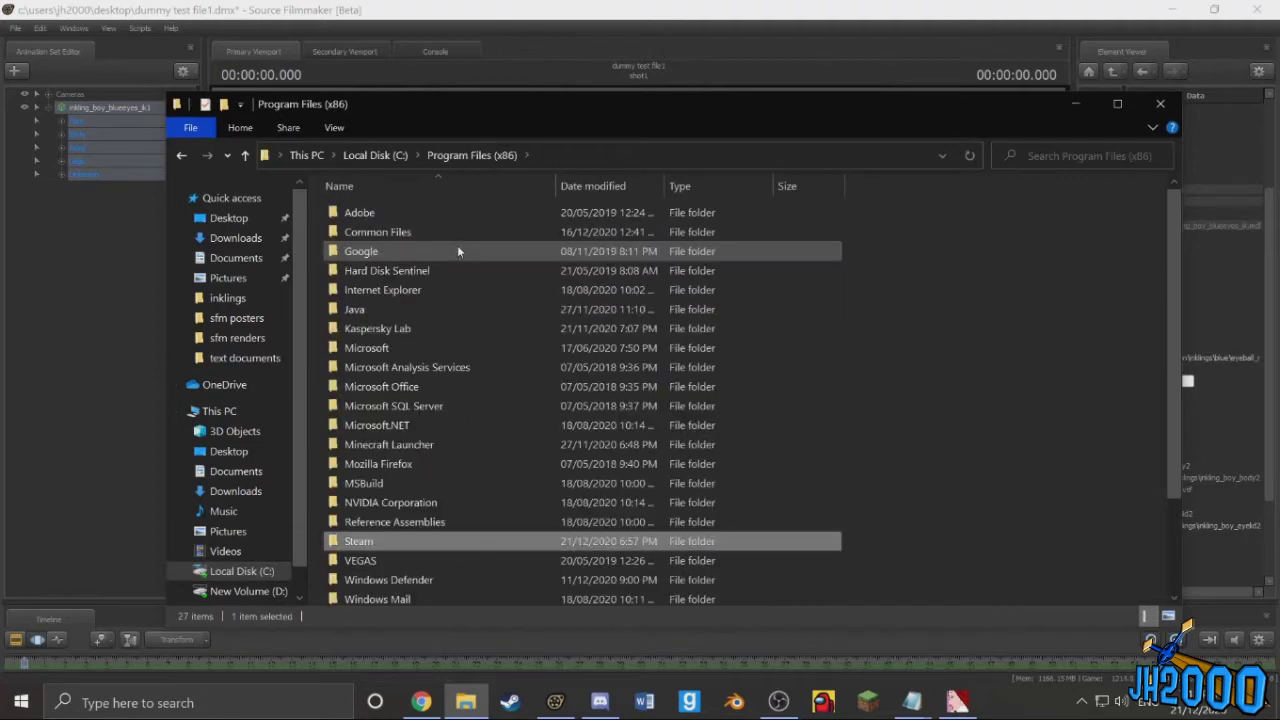
pyautogui.press('Return')
pyautogui.press('s')
pyautogui.press('s')
pyautogui.press('s')
pyautogui.press('s')
pyautogui.press('s')
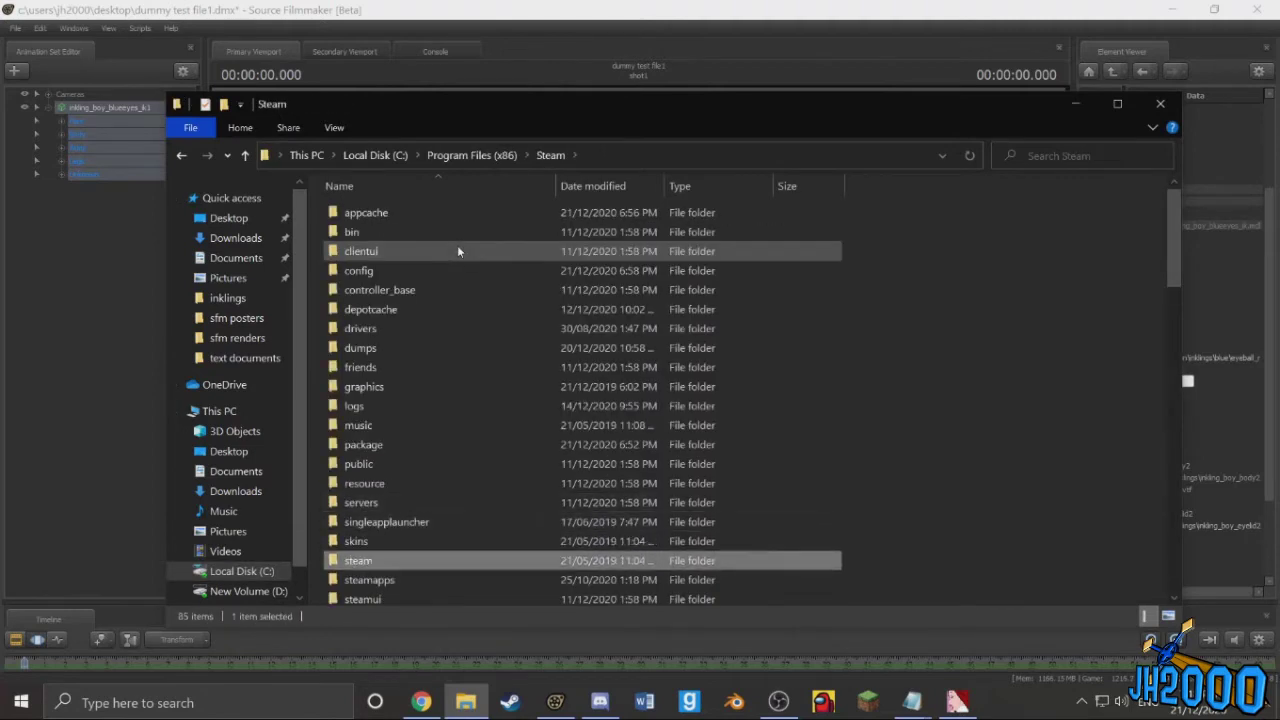
pyautogui.press('Return')
pyautogui.press('c')
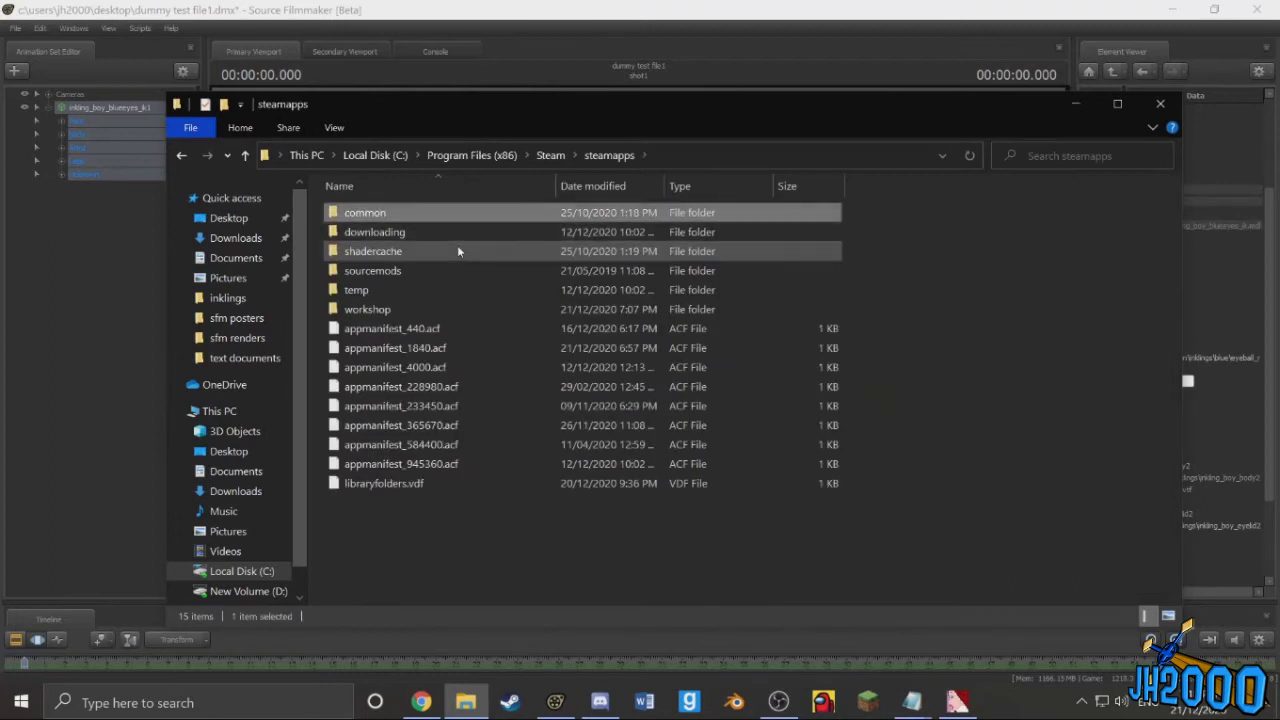
pyautogui.press('Return')
pyautogui.press('s')
pyautogui.press('s')
pyautogui.press('Return')
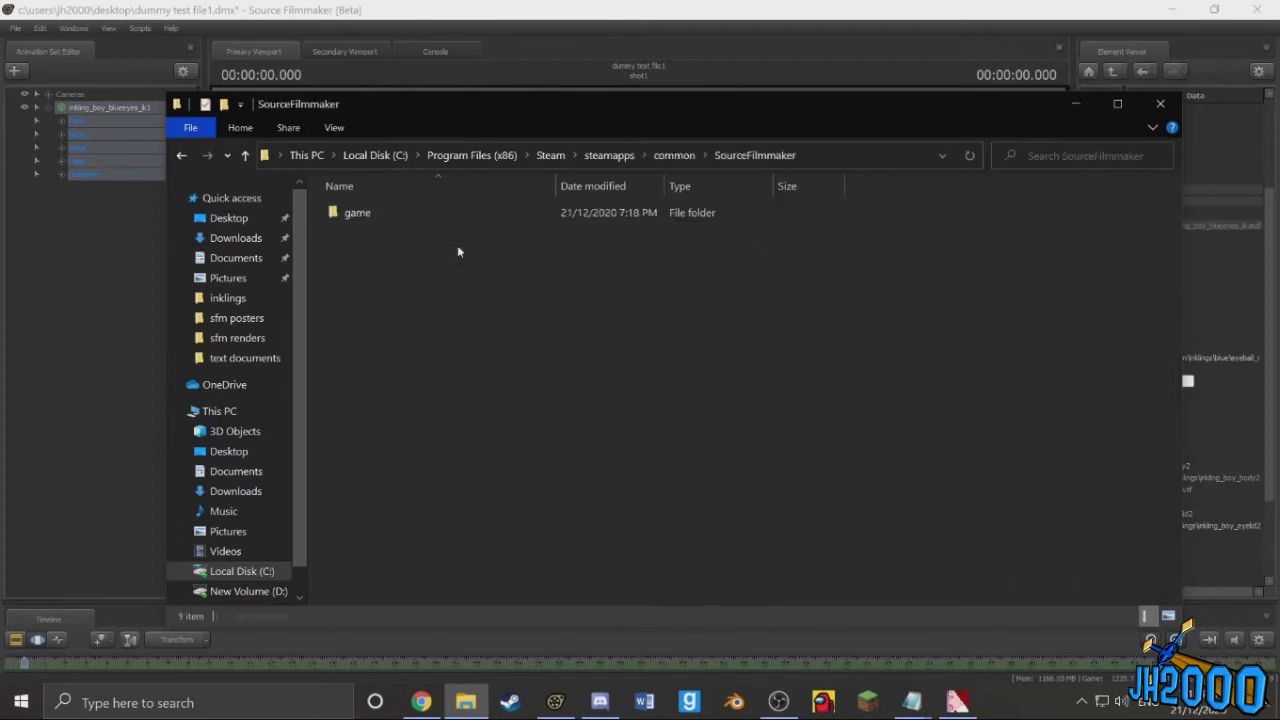
# Step: Open the game\workshop\materials folder inside SourceFilmmaker and look through it for the custom skin texture file
pyautogui.press('g')
pyautogui.press('Return')
pyautogui.press('Down')
pyautogui.press('Down')
pyautogui.press('Down')
pyautogui.press('Down')
pyautogui.press('Down')
pyautogui.press('Down')
pyautogui.press('Down')
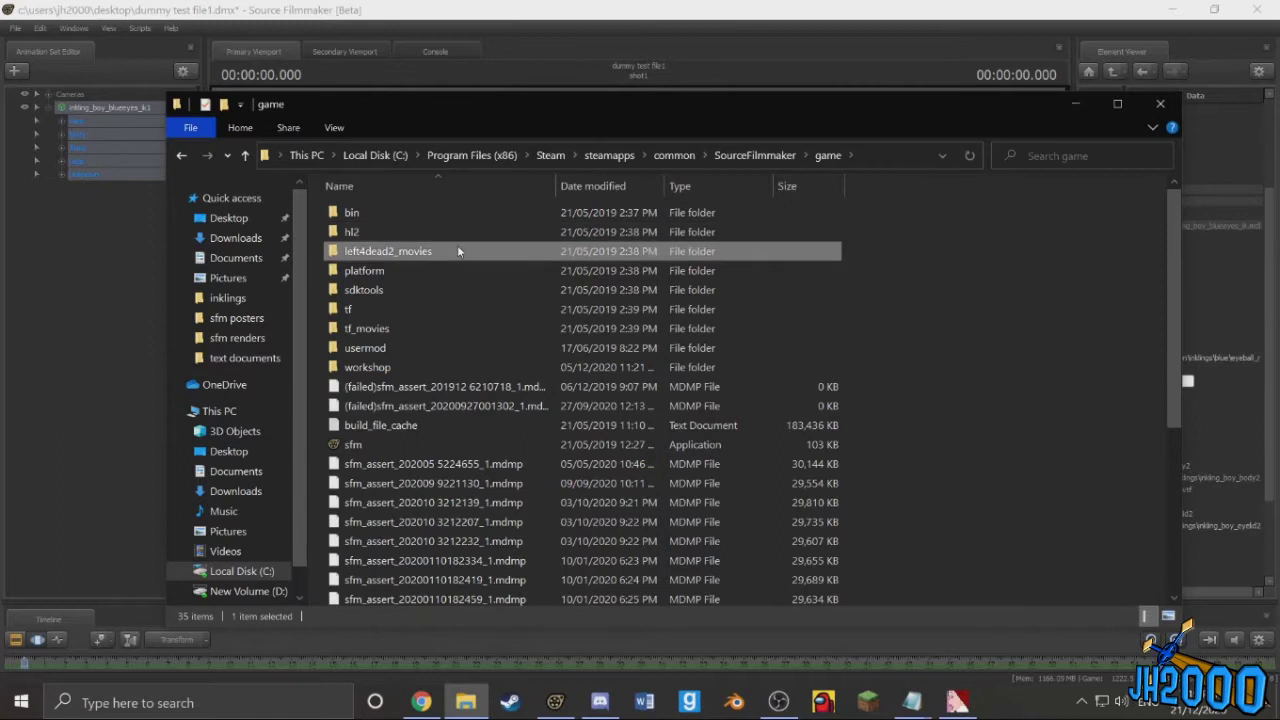
pyautogui.press('Down')
pyautogui.press('Return')
pyautogui.press('m')
pyautogui.press('m')
pyautogui.press('Return')
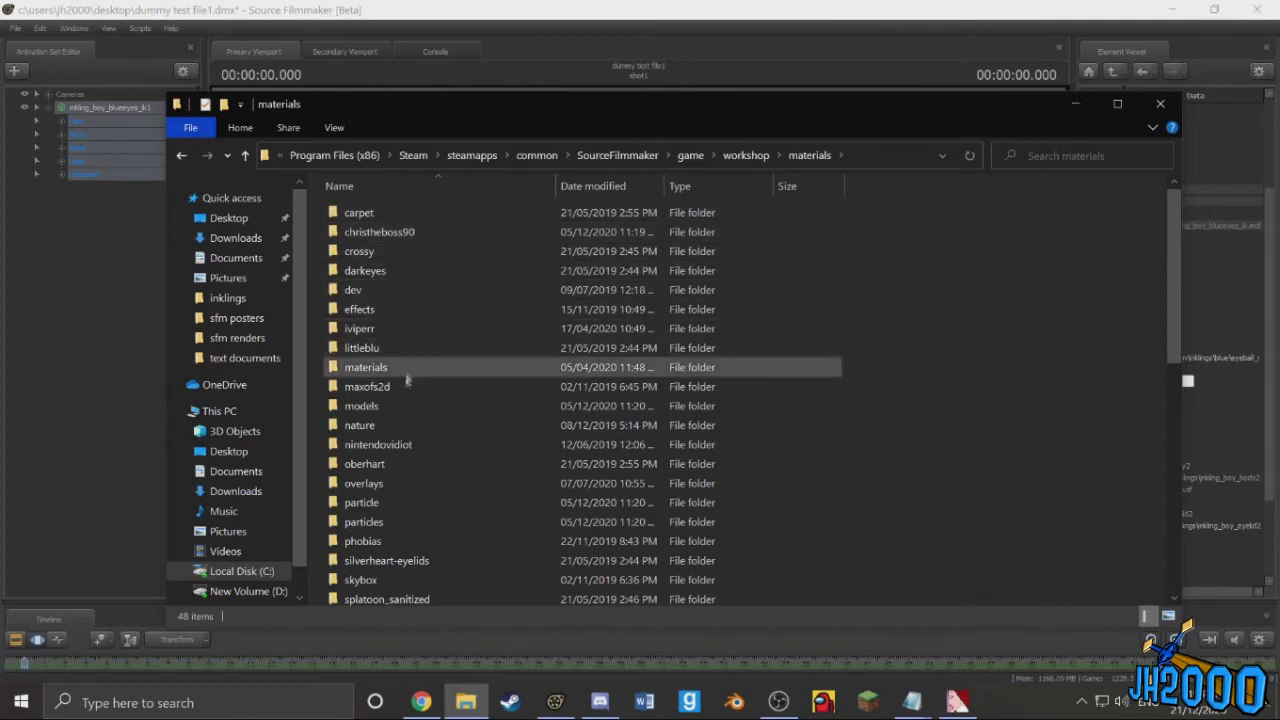
pyautogui.scroll(-4, 399, 403)
pyautogui.scroll(-5, 399, 403)
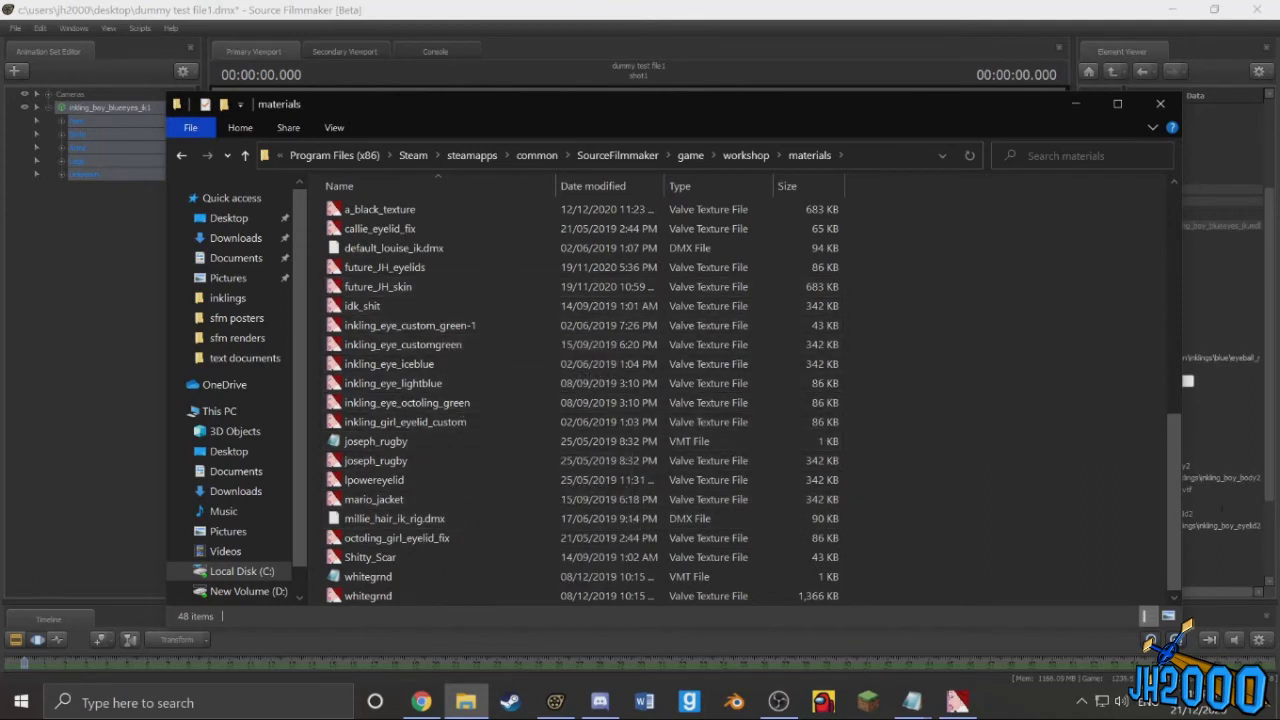
# Step: Return to Source Filmmaker and set the $basetexture value of inkling_boy_body2 to future_jh_skin.vtf
pyautogui.click(1220, 513)
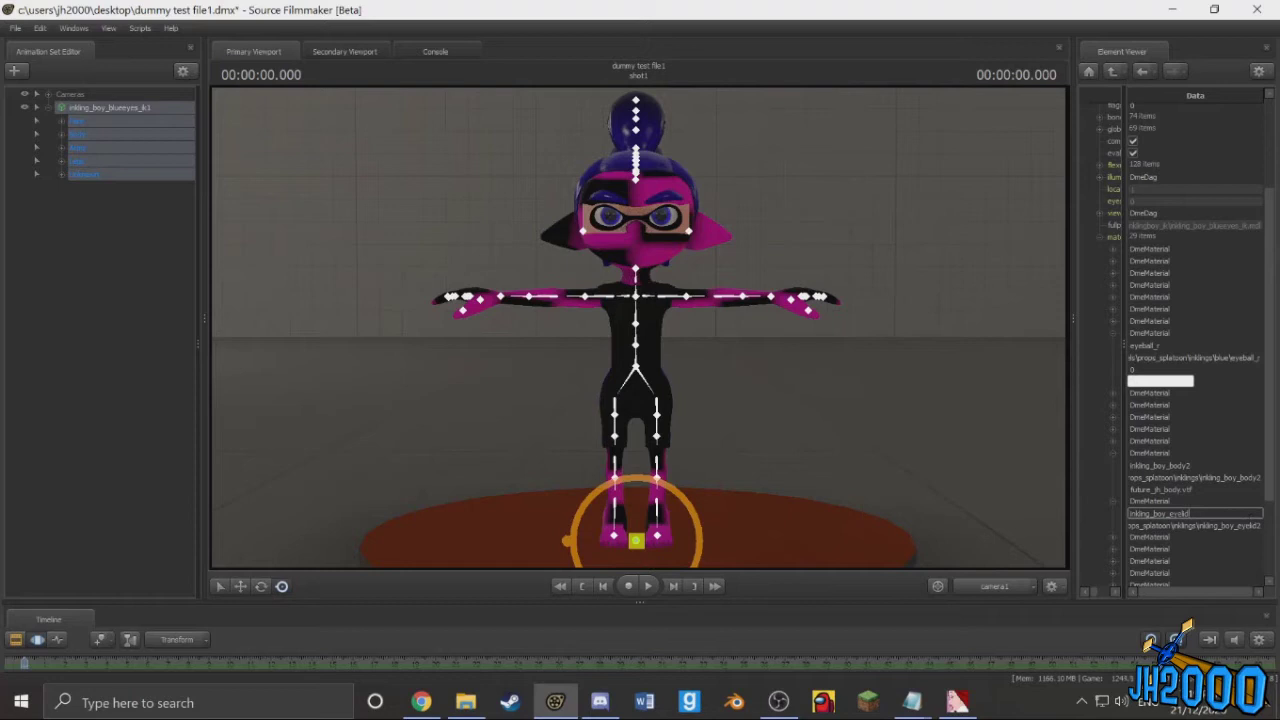
pyautogui.click(1212, 490)
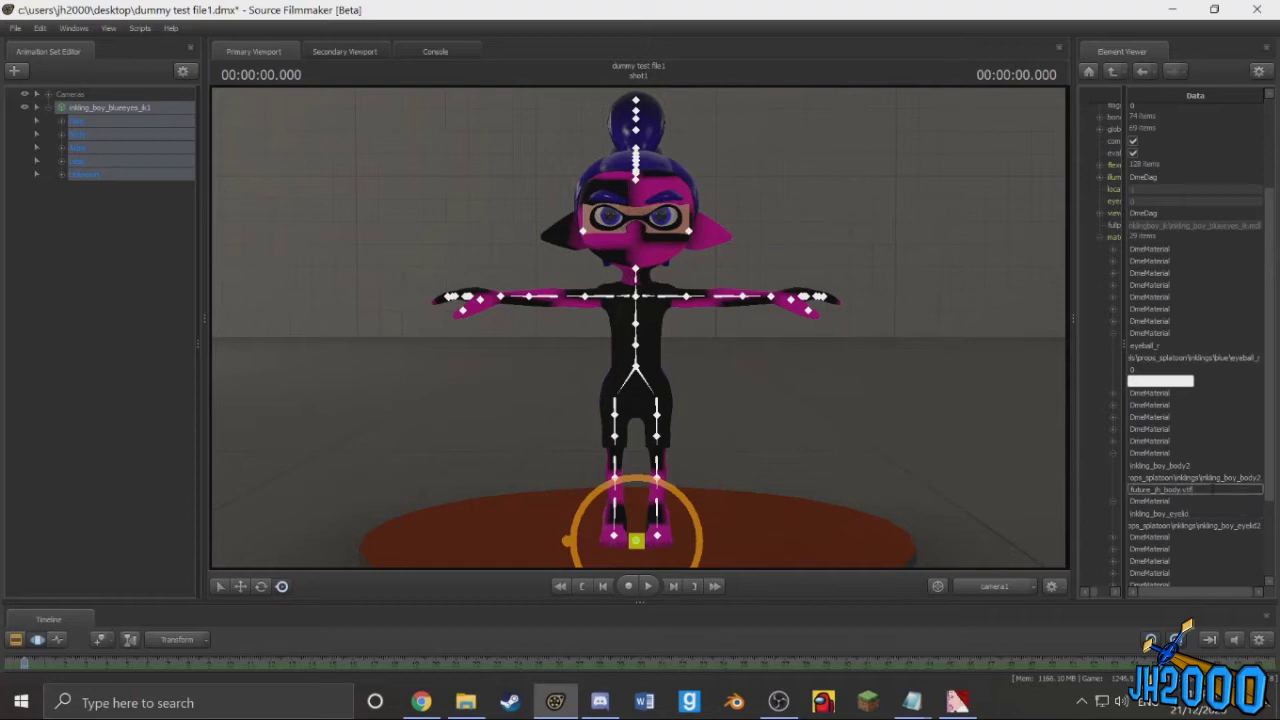
pyautogui.press('BackSpace')
pyautogui.press('BackSpace')
pyautogui.press('BackSpace')
pyautogui.press('BackSpace')
pyautogui.press('BackSpace')
pyautogui.press('Return')
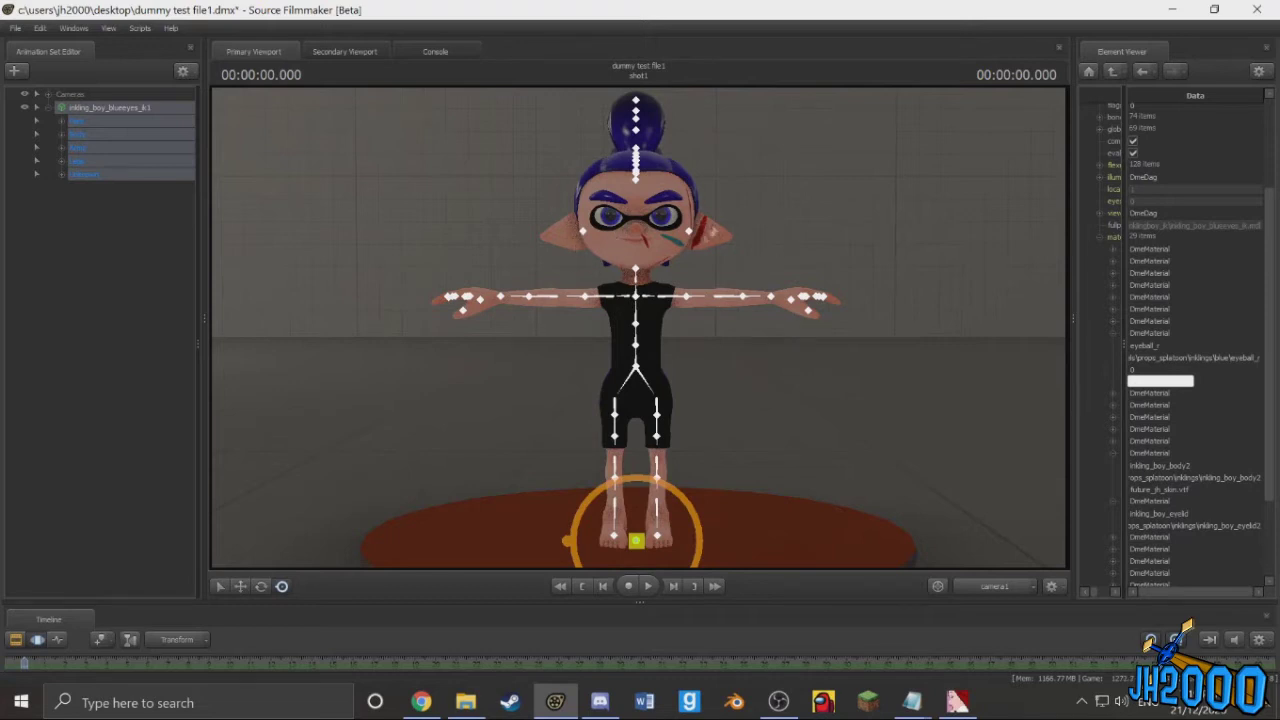
# Step: Switch the viewport to the Work Camera and examine the side of the inkling boy's face up close
pyautogui.click(1015, 584)
pyautogui.moveTo(720, 400); pyautogui.dragTo(640, 345)
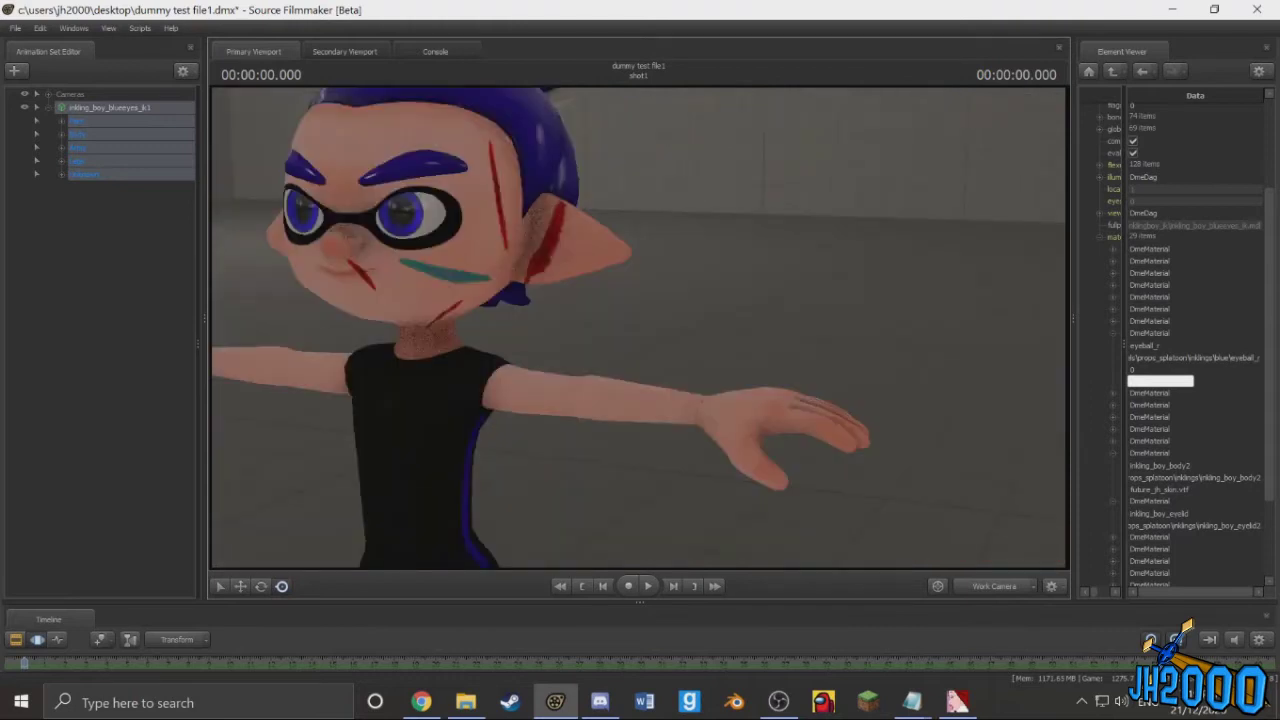
pyautogui.moveTo(640, 345); pyautogui.dragTo(540, 310)
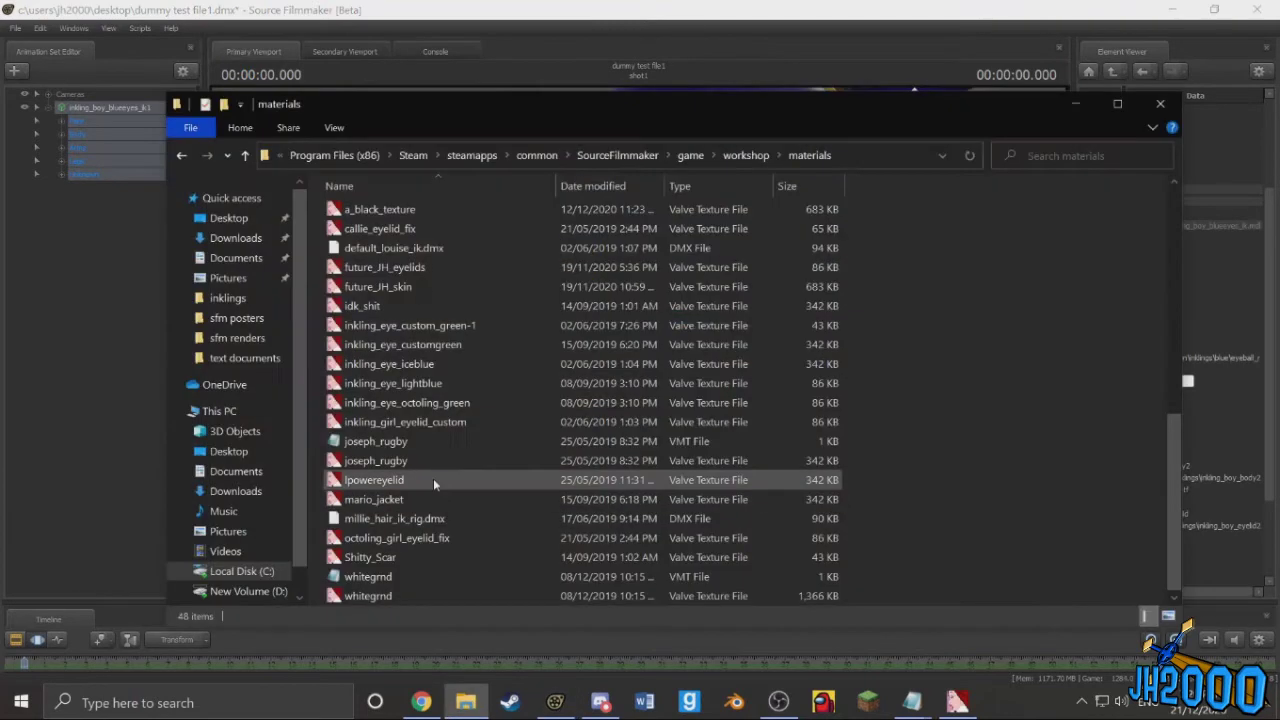
# Step: View the future_JH_skin texture from the materials folder in VTFEdit, then minimize VTFEdit and the folder window
pyautogui.doubleClick(422, 290)
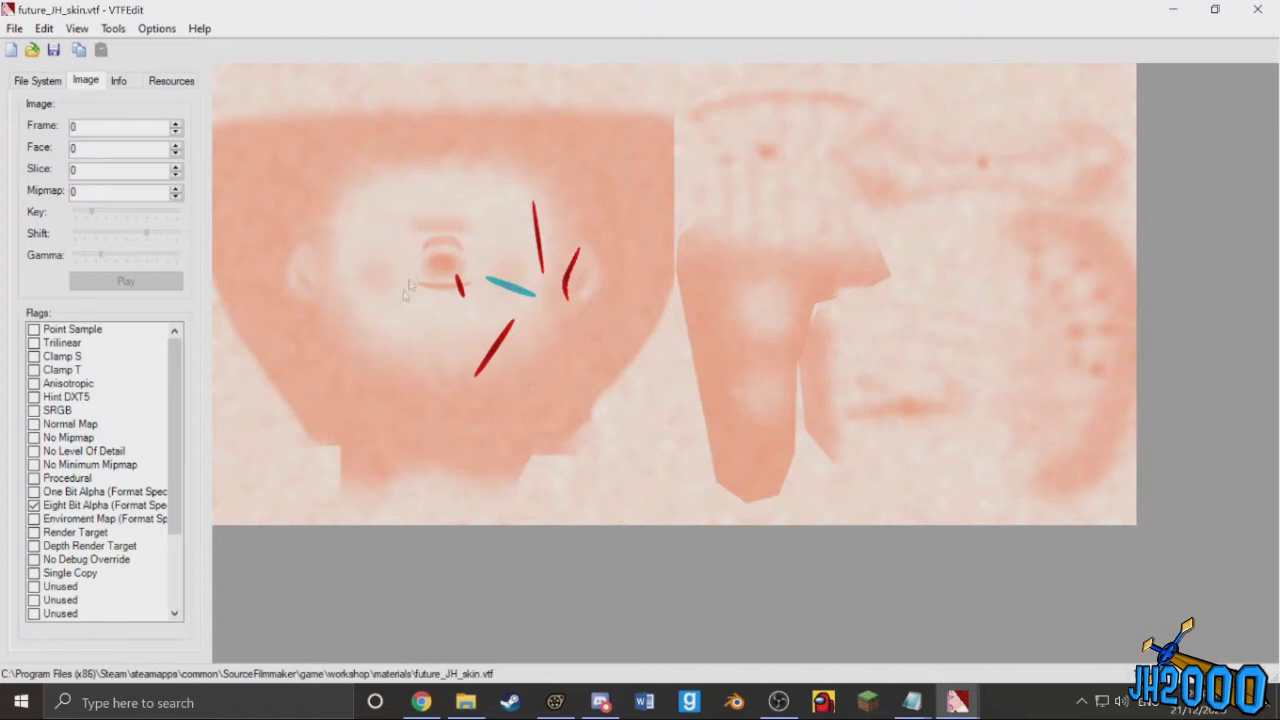
pyautogui.click(1173, 10)
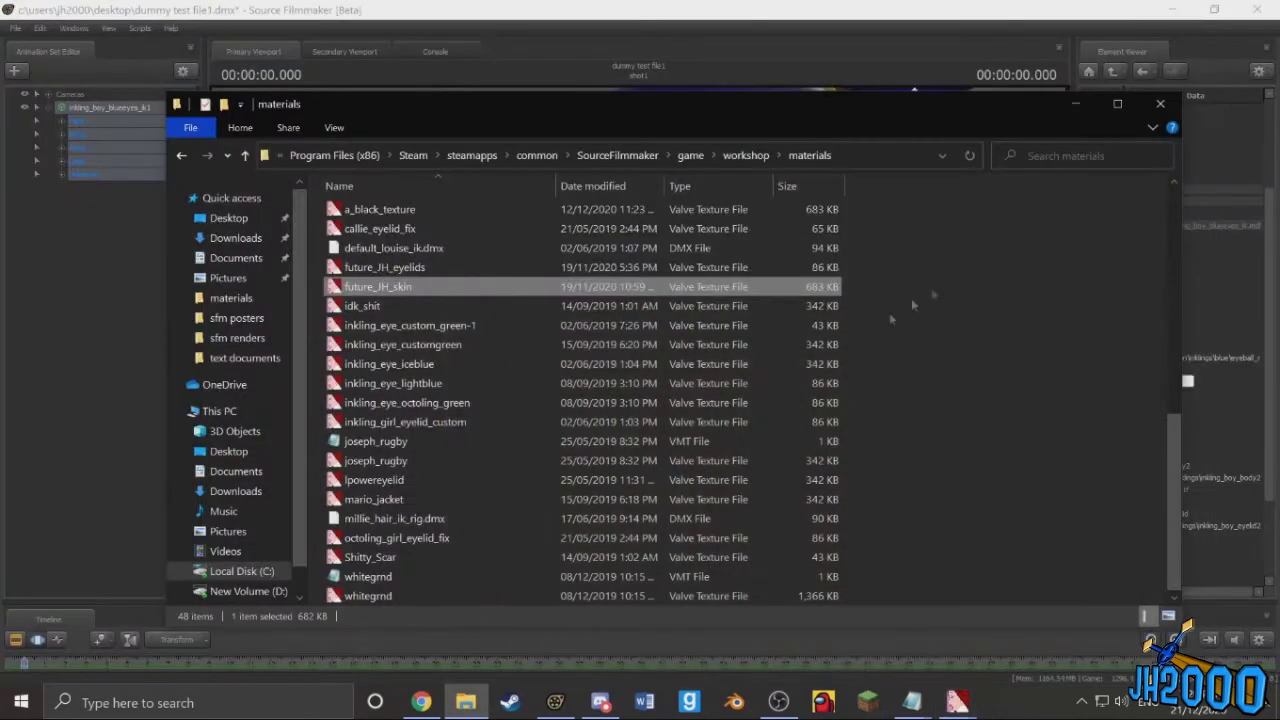
pyautogui.click(1075, 103)
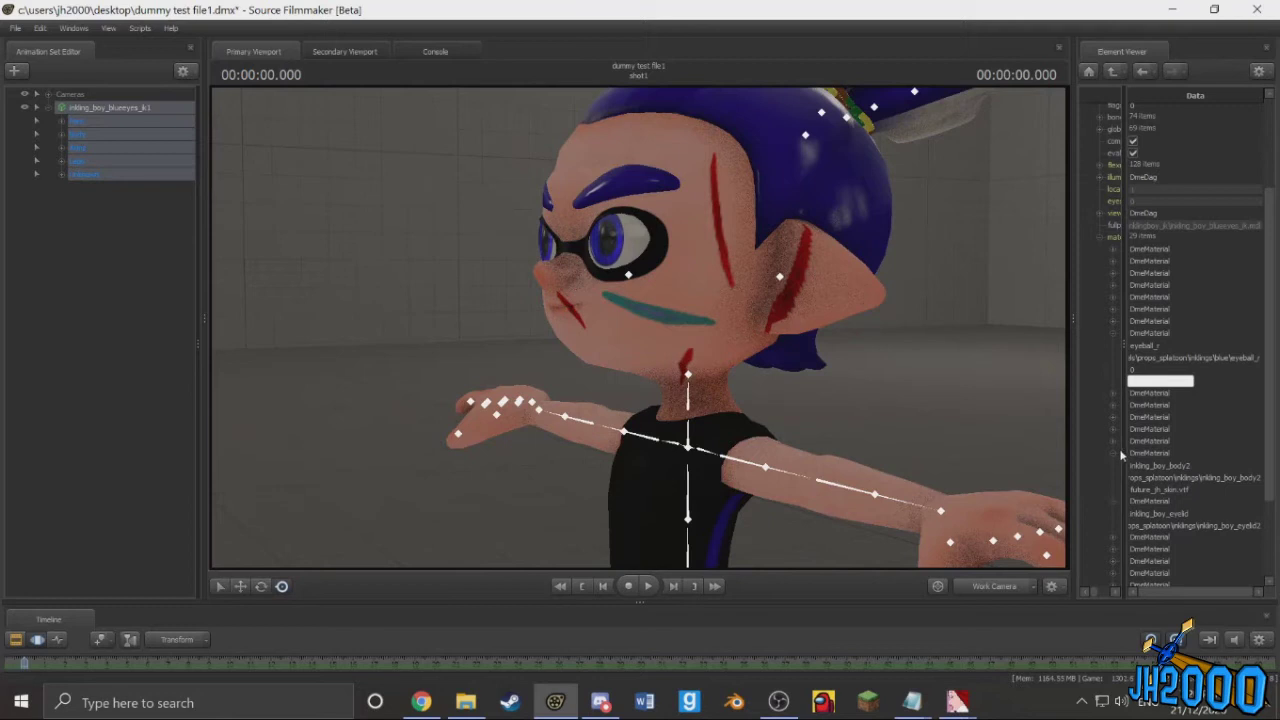
# Step: Add a string attribute named $basetexture to the inkling_boy_eyelid material directly below inkling_boy_body2
pyautogui.moveTo(1125, 445); pyautogui.dragTo(1232, 430)
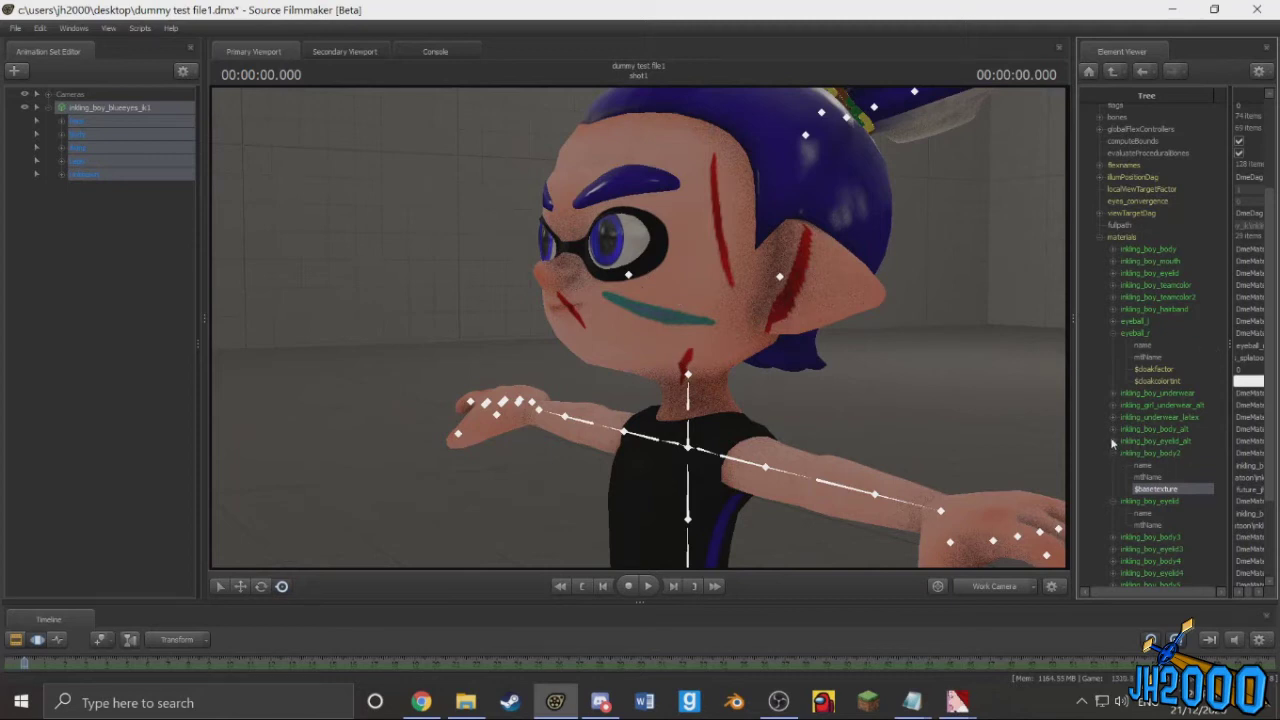
pyautogui.click(1165, 501)
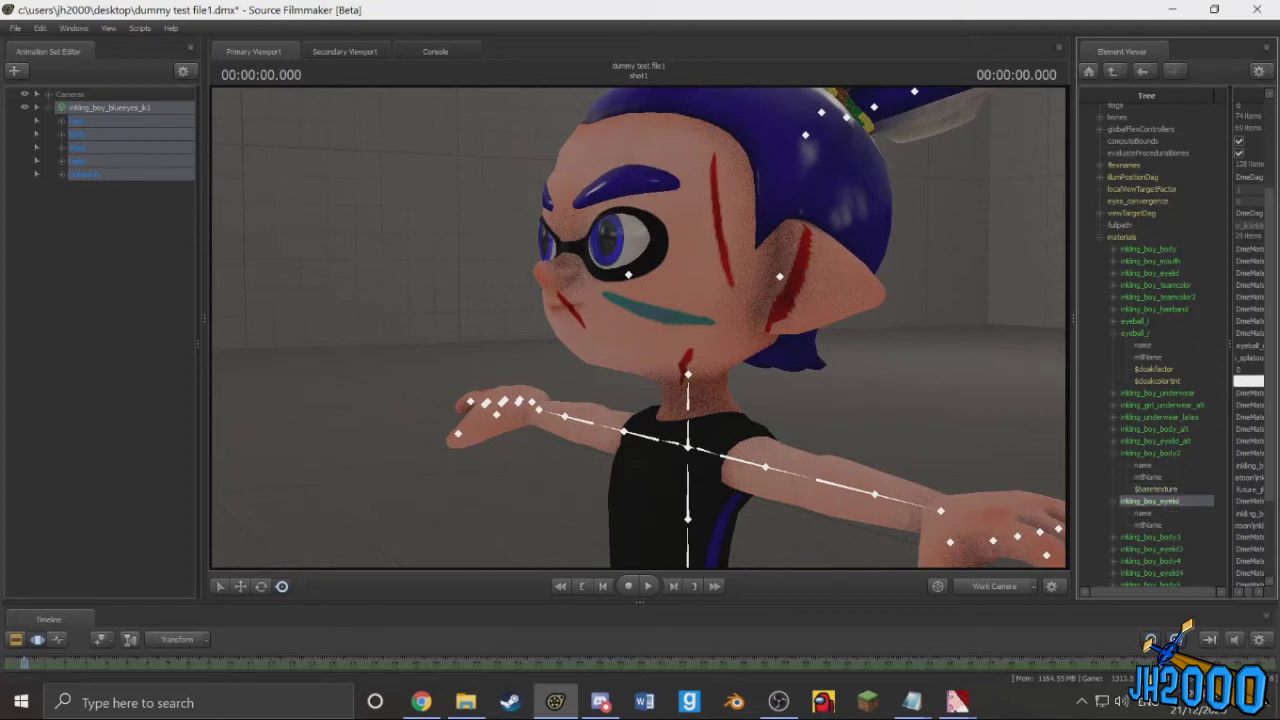
pyautogui.rightClick(1202, 508)
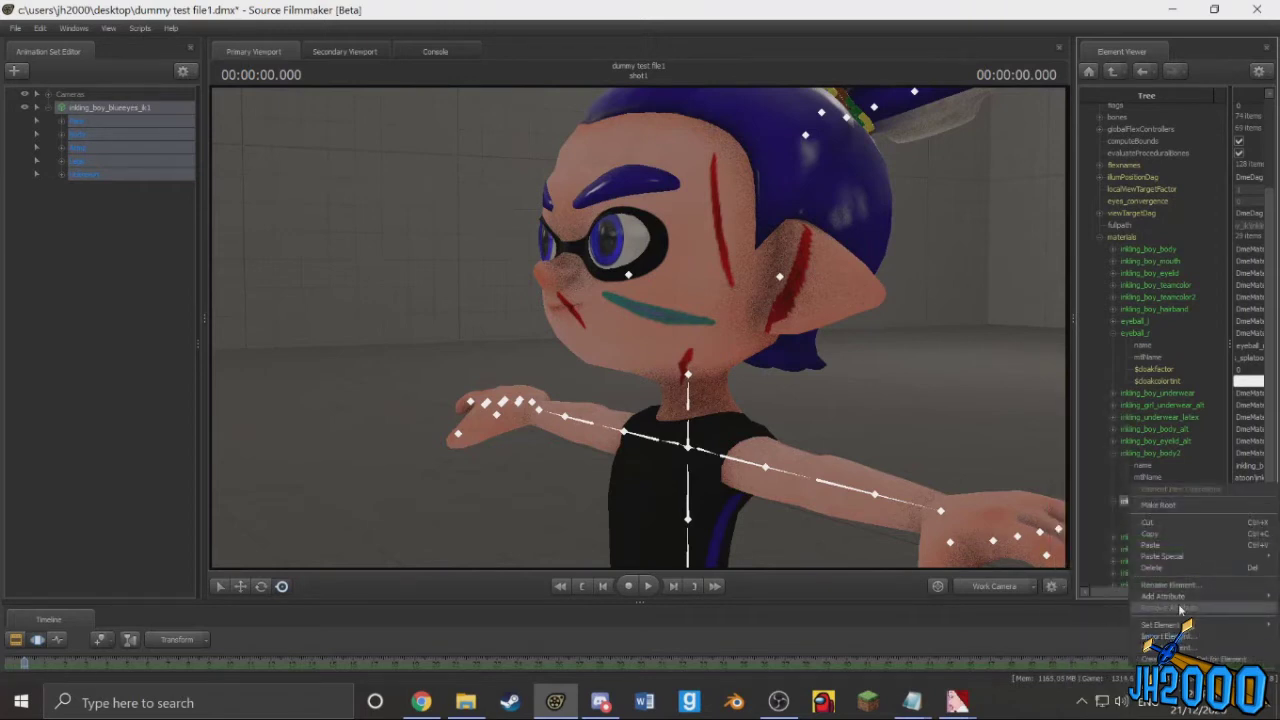
pyautogui.moveTo(1170, 596)
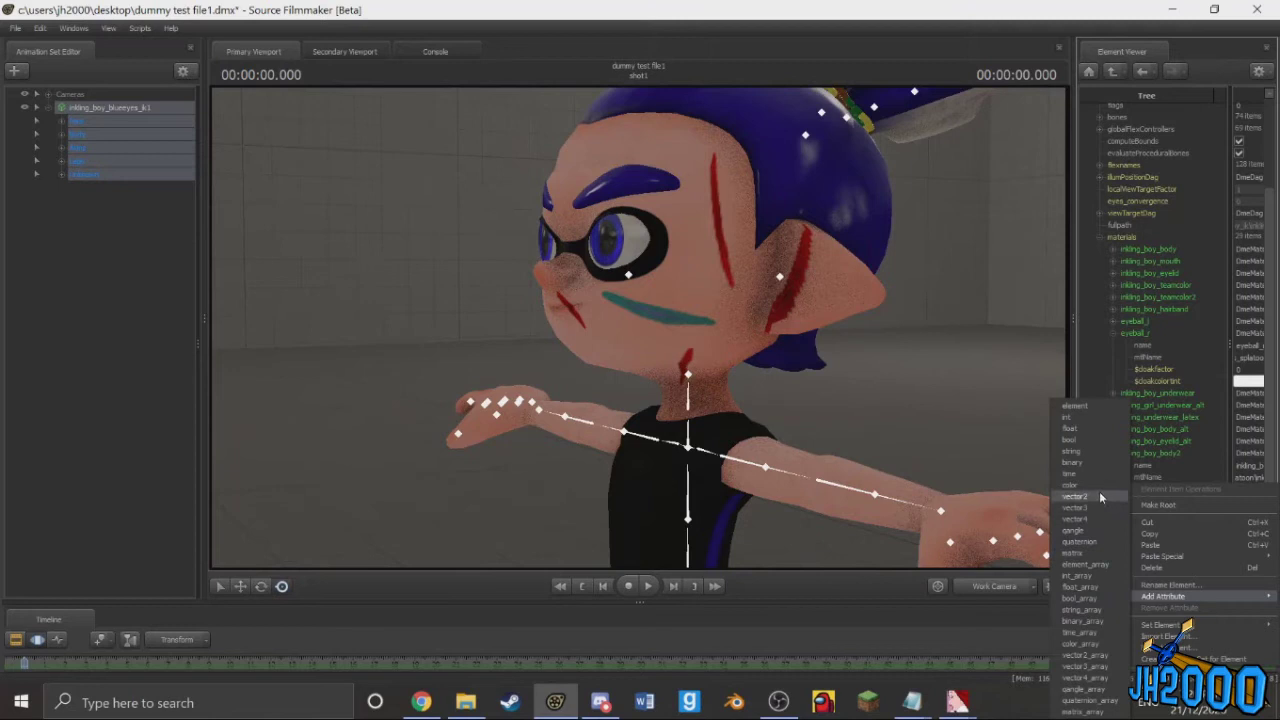
pyautogui.click(1085, 453)
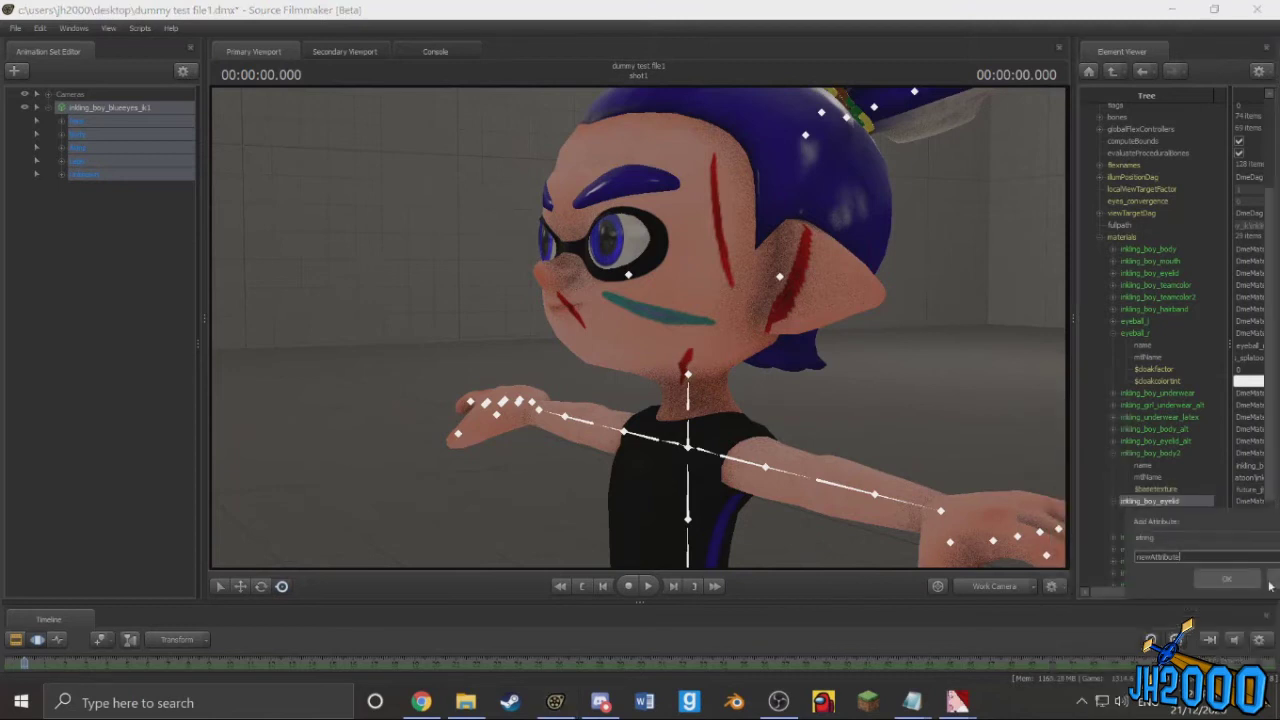
pyautogui.press('BackSpace')
pyautogui.write('$basetexture')
pyautogui.press('Return')
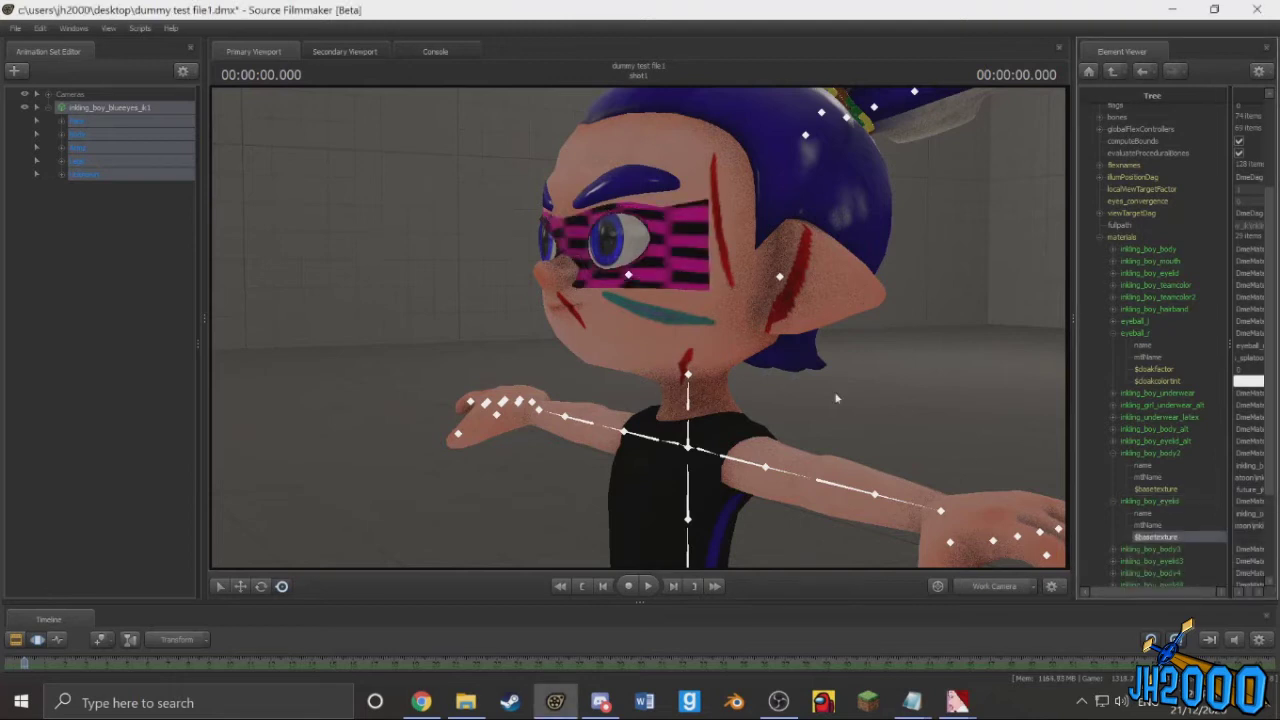
# Step: Copy the path Crossy\eyelids\inkling\Colors\Solid\blue\seablue.vtf from the custom eyelids text file and return to Source Filmmaker
pyautogui.click(1240, 537)
pyautogui.click(911, 703)
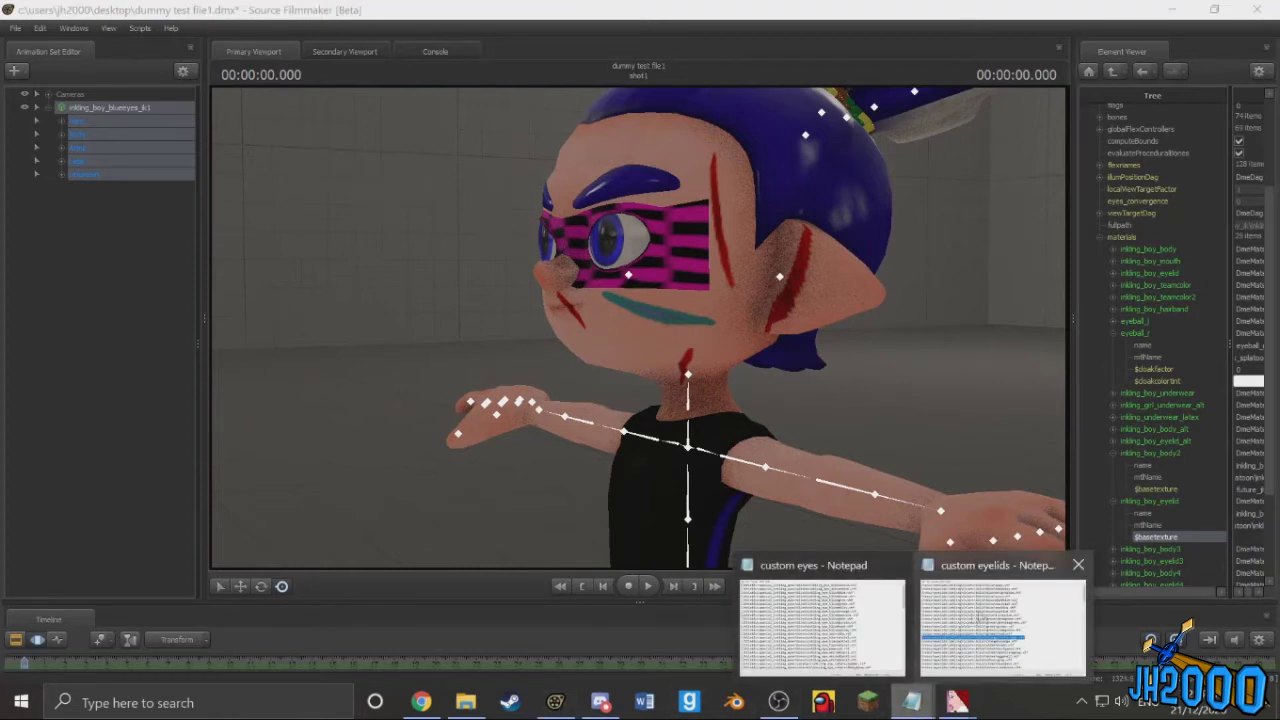
pyautogui.click(1000, 625)
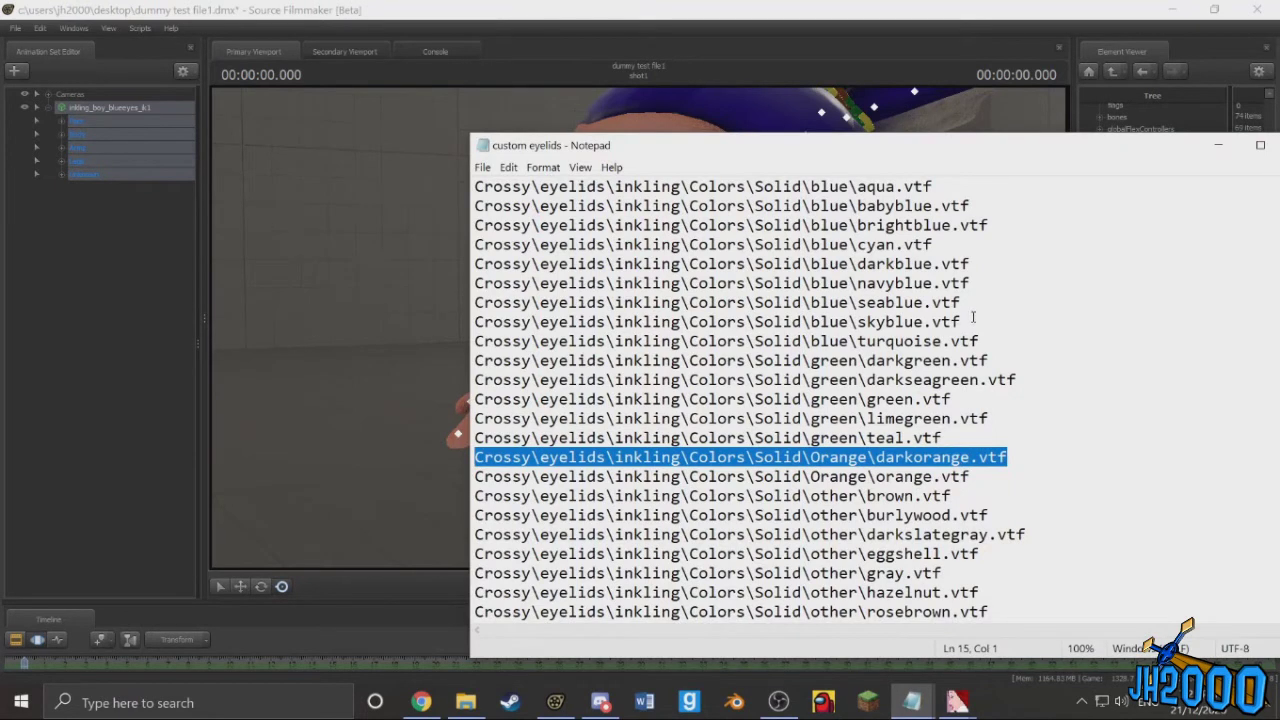
pyautogui.moveTo(967, 304); pyautogui.dragTo(470, 303)
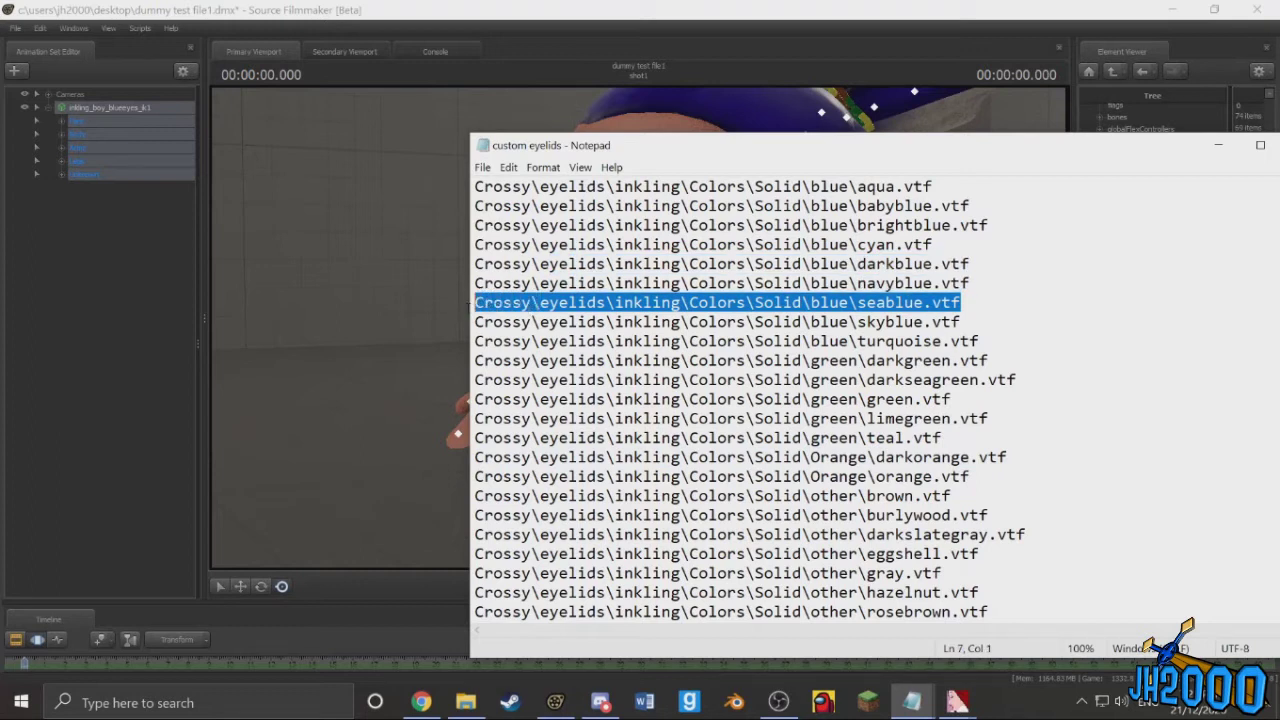
pyautogui.rightClick(488, 303)
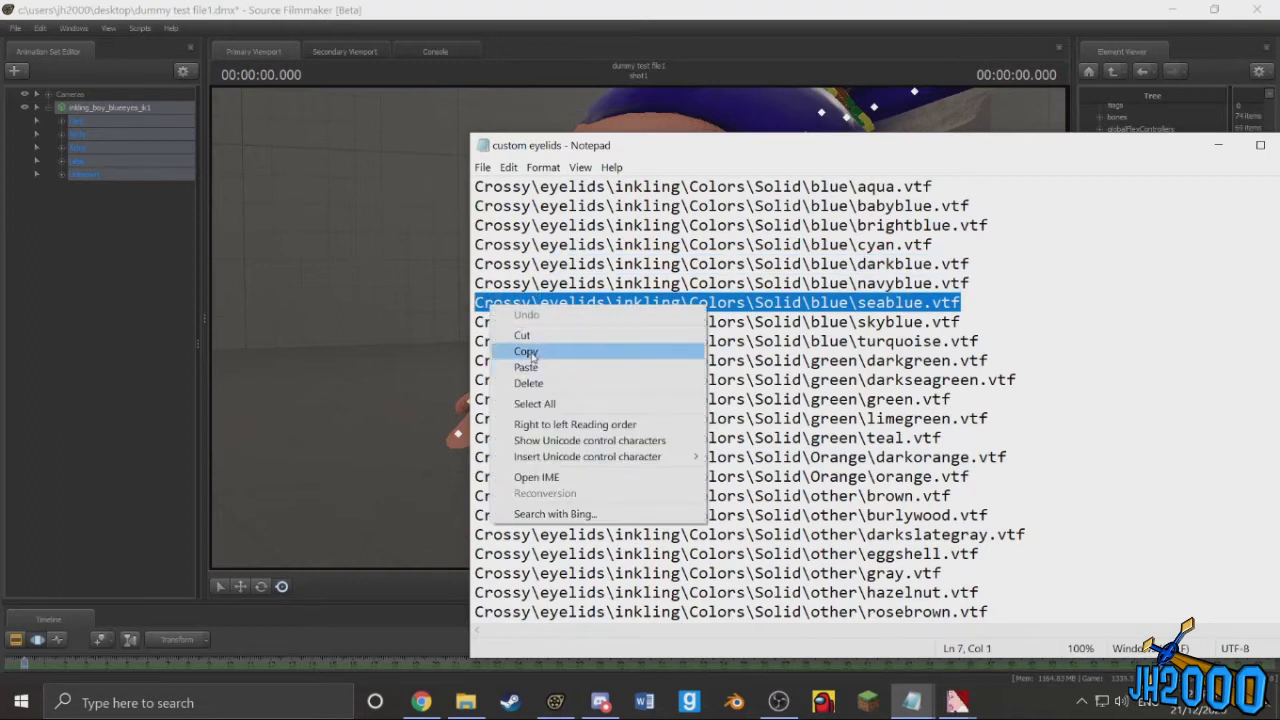
pyautogui.click(534, 354)
pyautogui.click(998, 130)
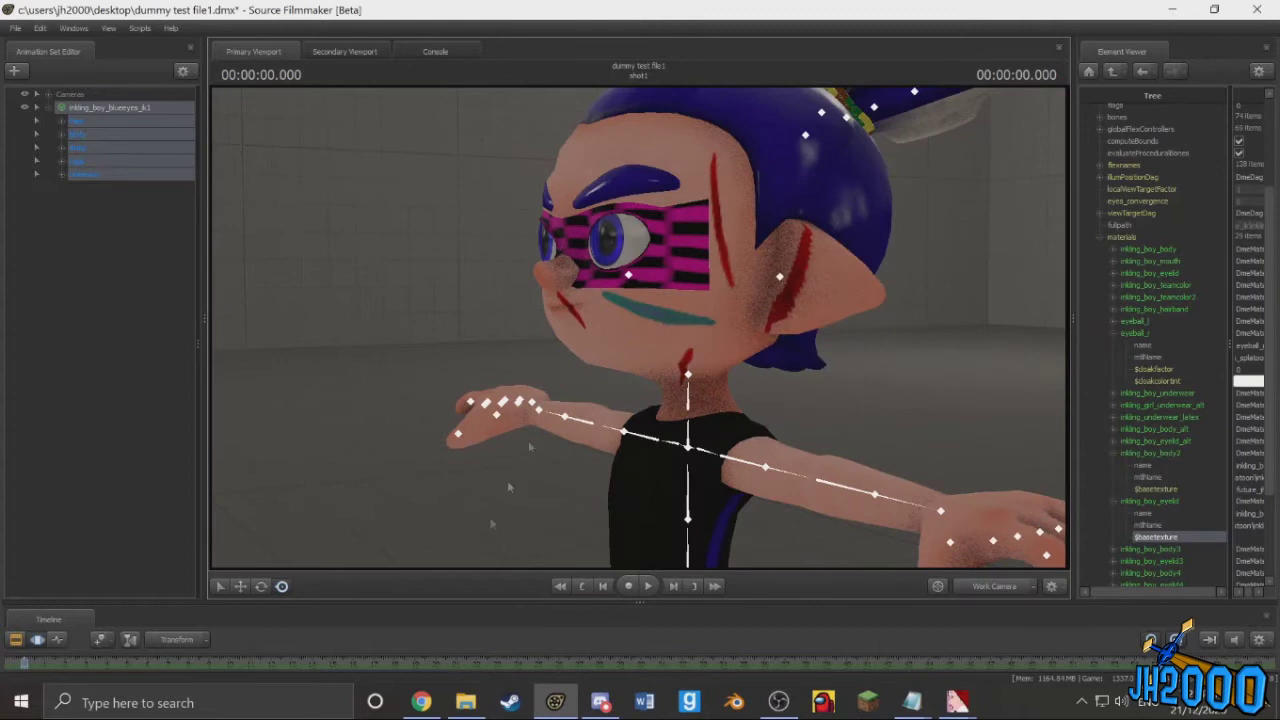
# Step: Search the workshop materials folder in File Explorer, including its models and nested materials subfolders, for the location of the eyelid textures
pyautogui.click(465, 703)
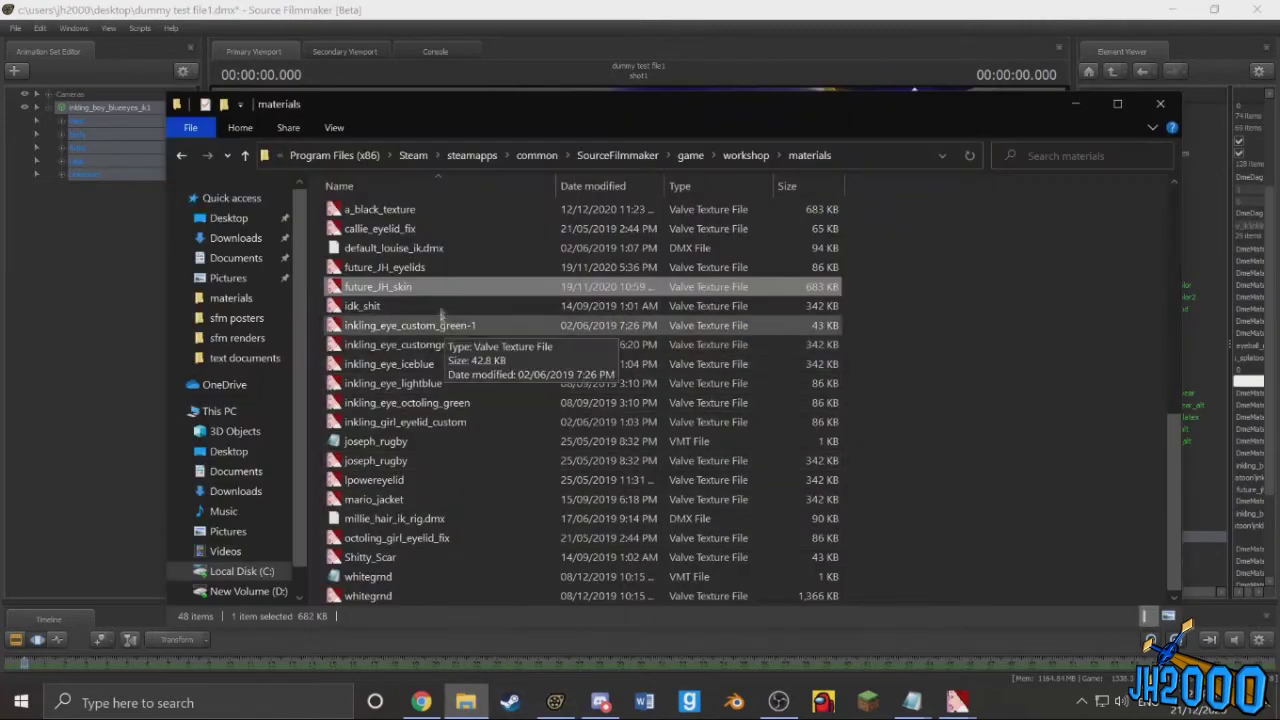
pyautogui.scroll(10, 503, 448)
pyautogui.doubleClick(360, 406)
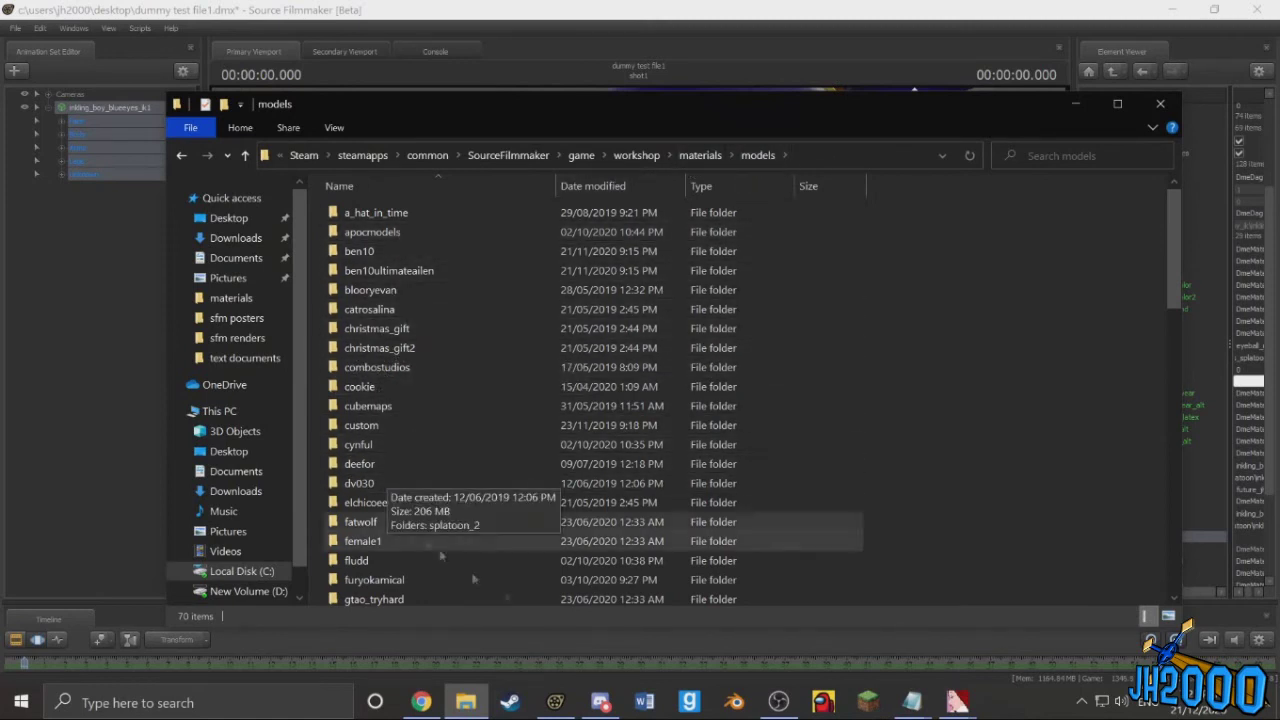
pyautogui.click(958, 703)
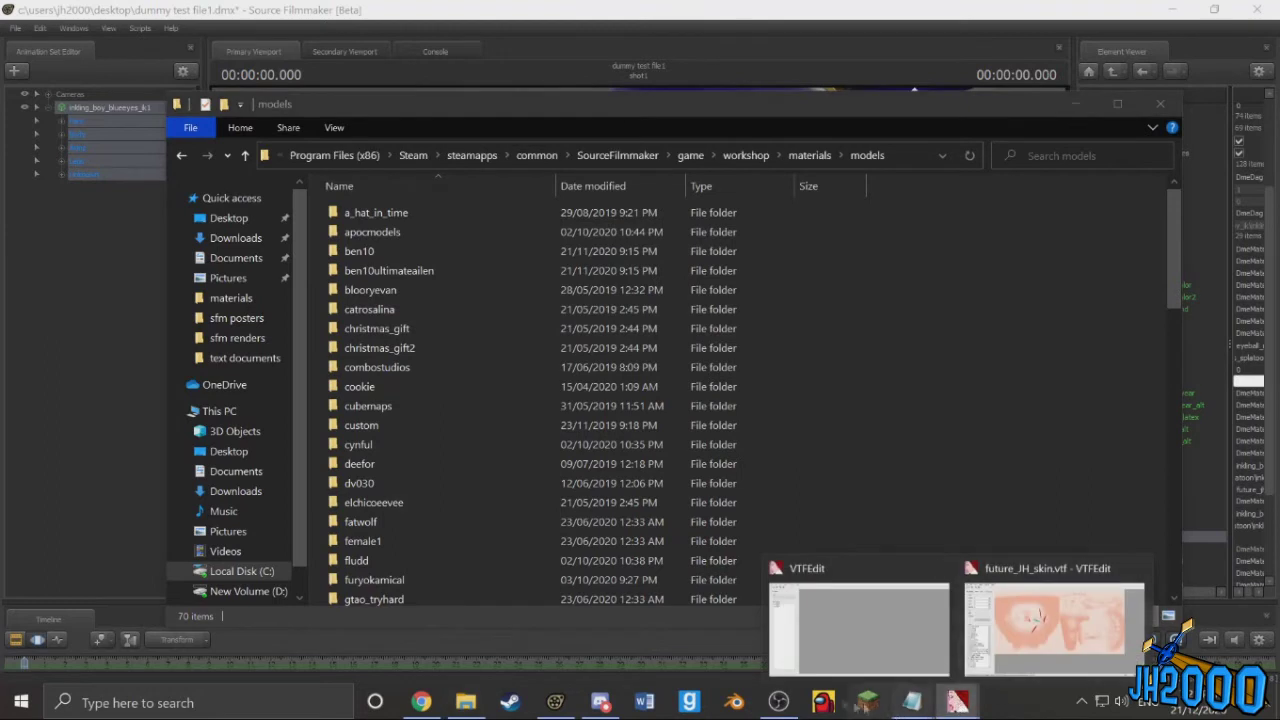
pyautogui.moveTo(911, 703)
pyautogui.click(936, 639)
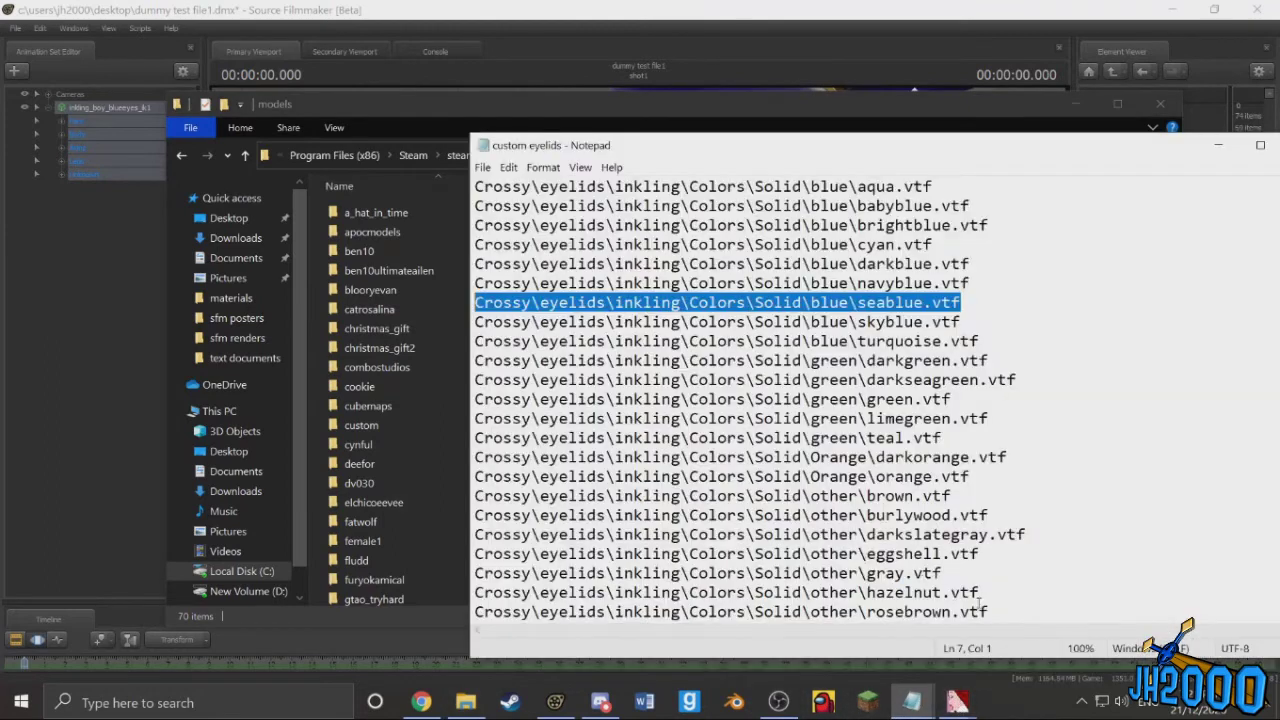
pyautogui.click(229, 451)
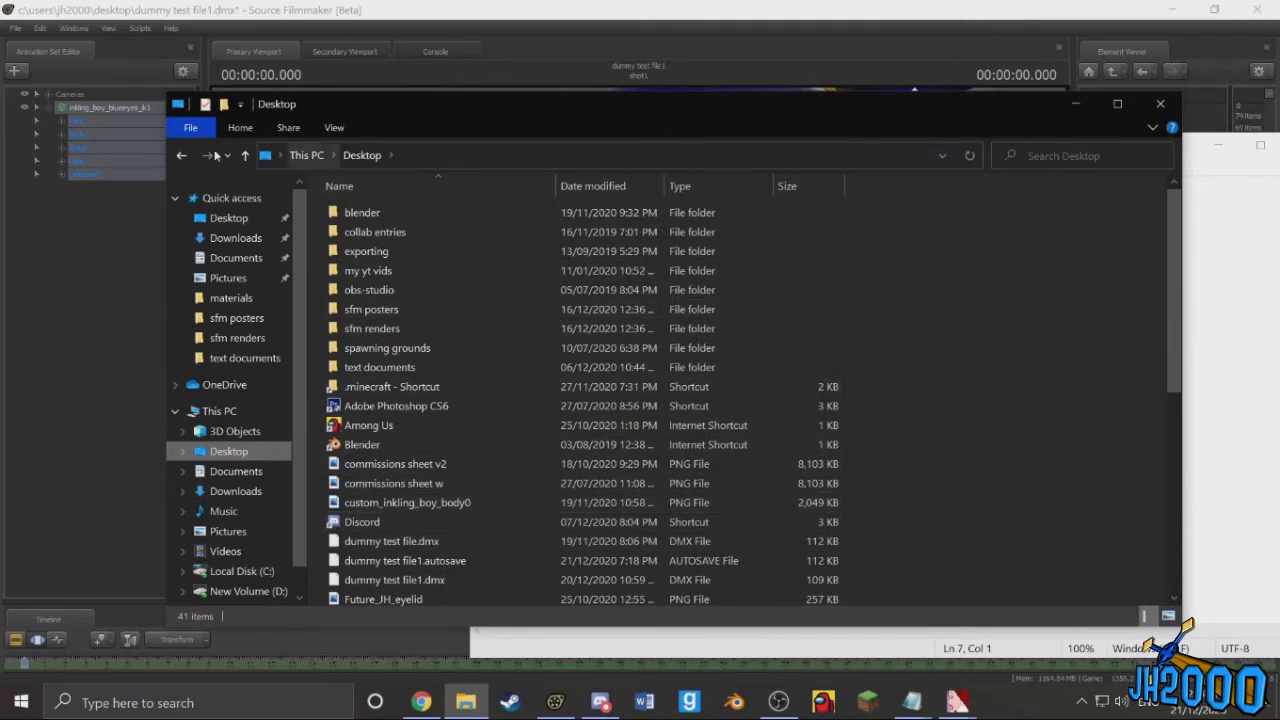
pyautogui.click(183, 157)
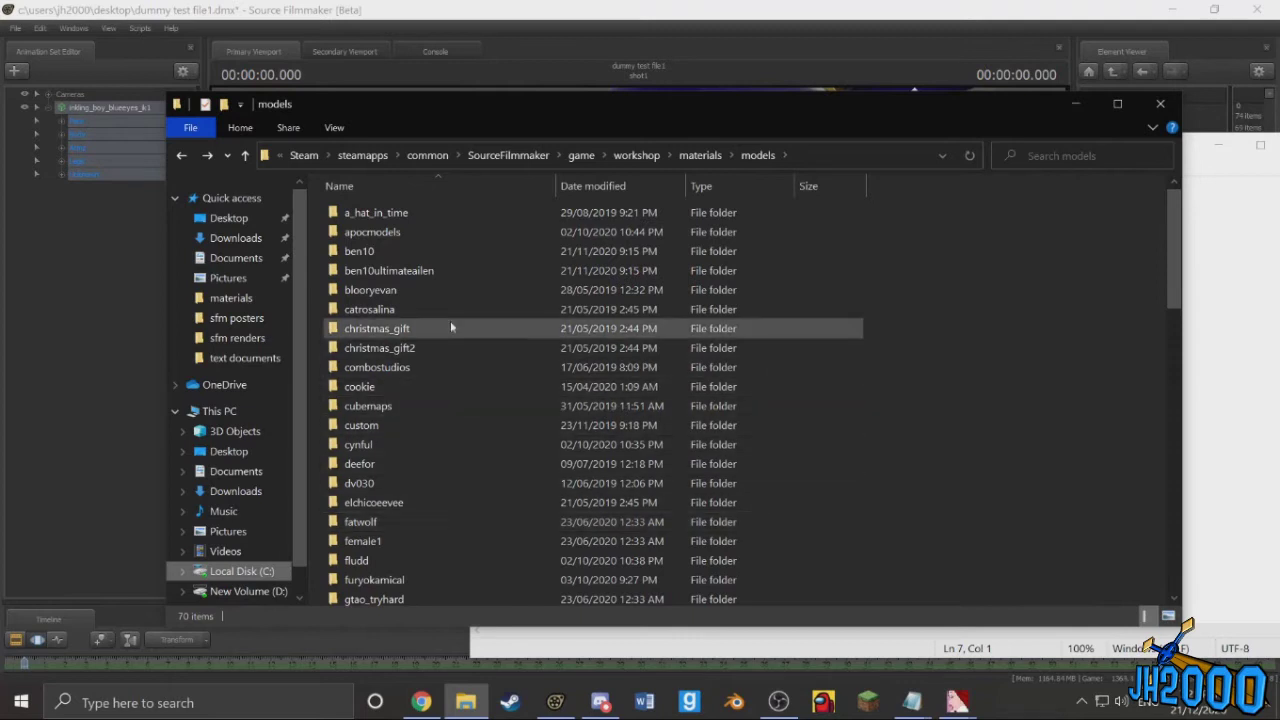
pyautogui.moveTo(443, 279)
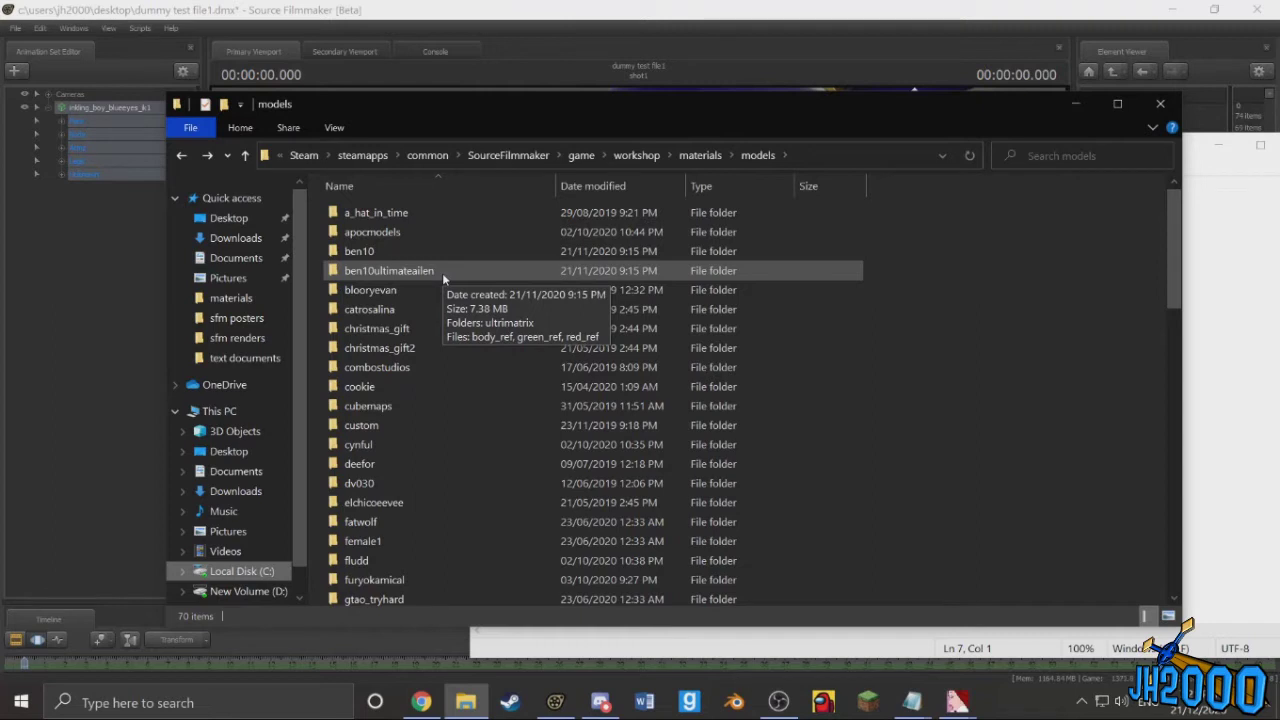
pyautogui.click(460, 309)
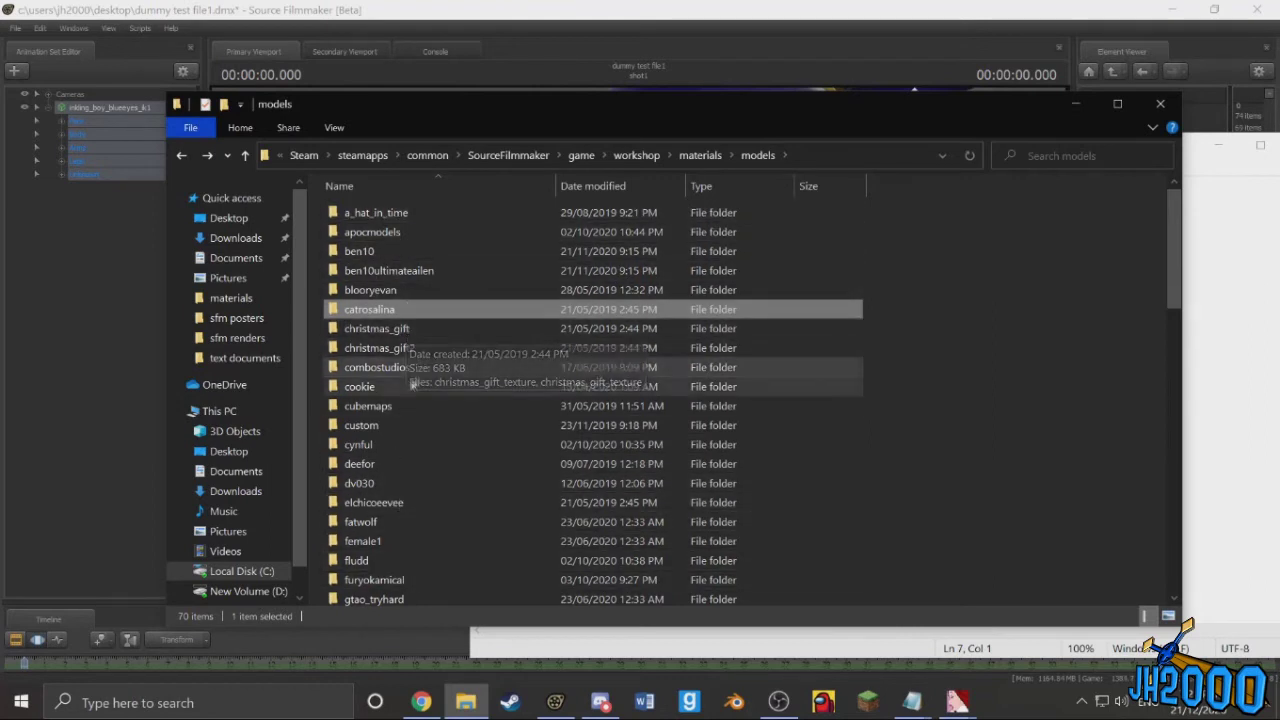
pyautogui.click(182, 157)
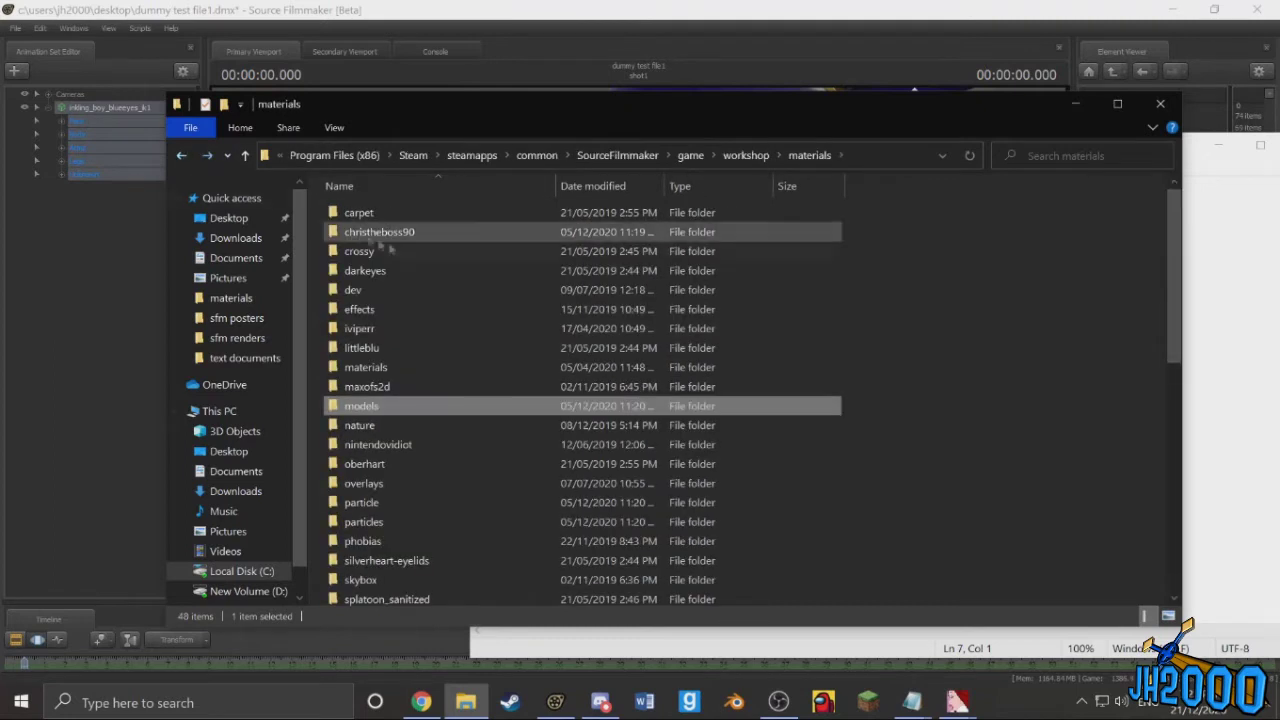
pyautogui.doubleClick(384, 368)
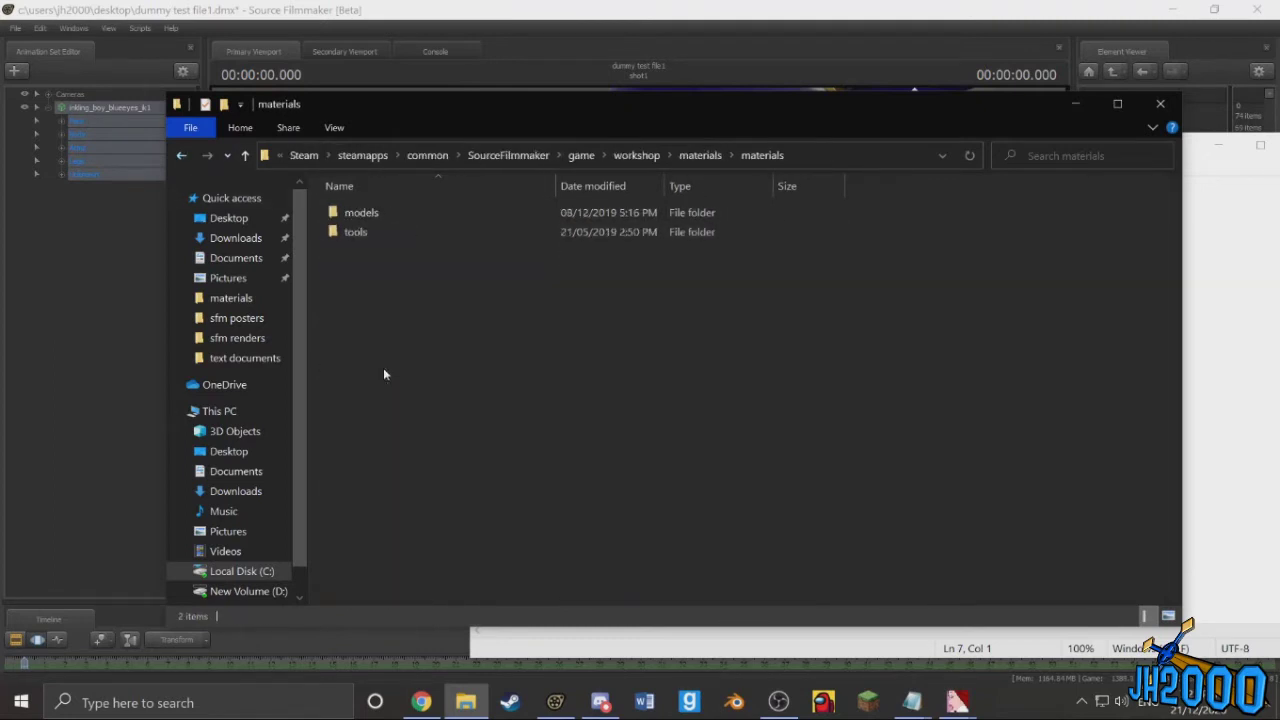
pyautogui.doubleClick(379, 212)
pyautogui.click(182, 157)
pyautogui.click(182, 157)
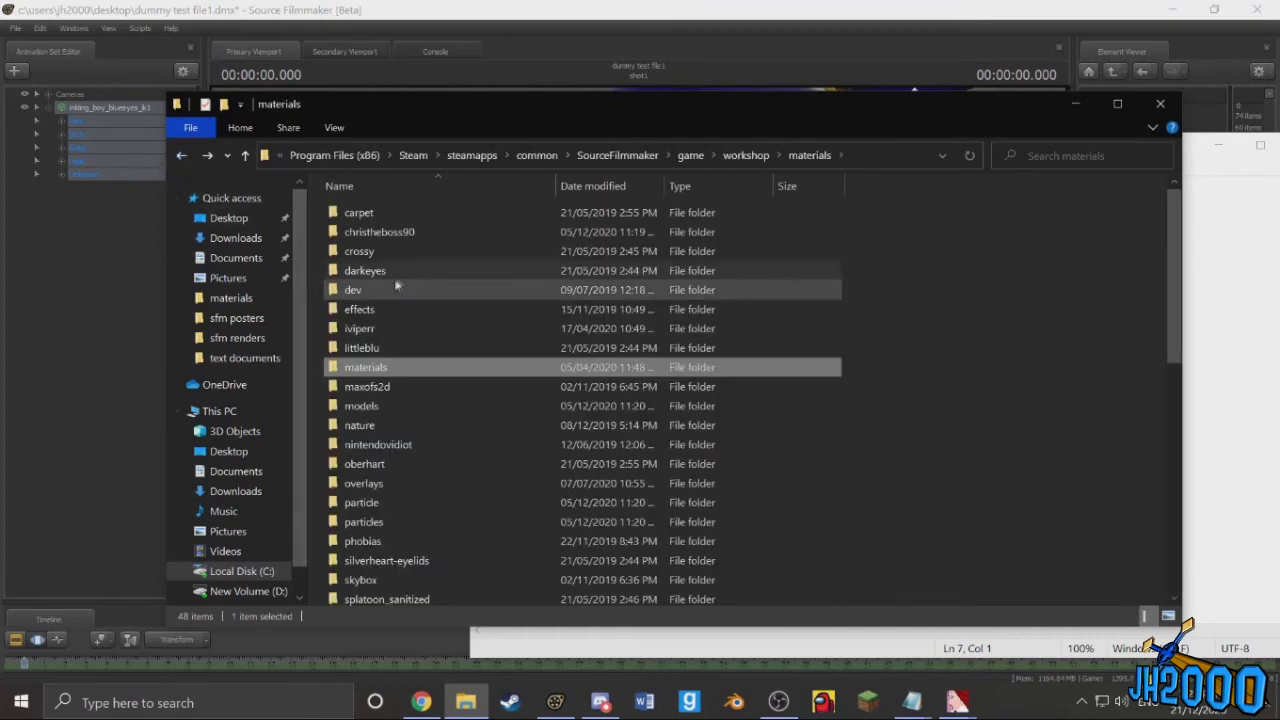
# Step: Open the folder crossy\eyelids\inkling\colors\solid\blue and highlight the part of its address that follows materials
pyautogui.doubleClick(387, 250)
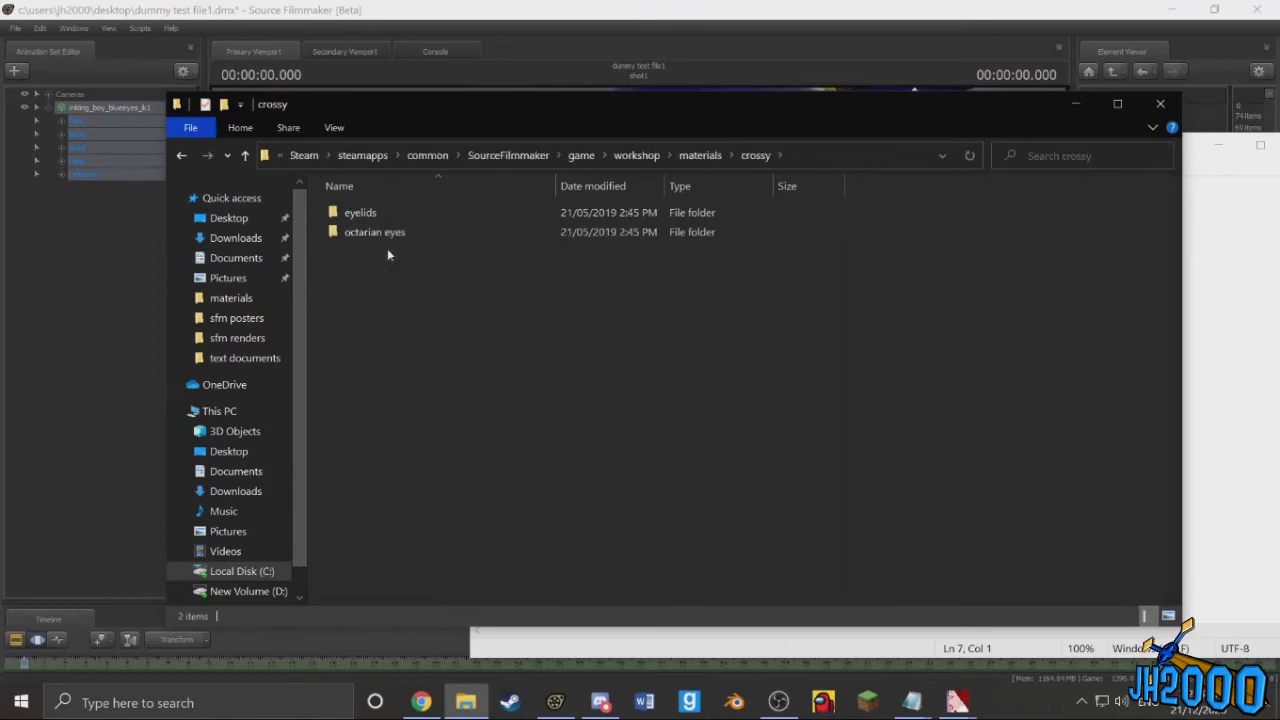
pyautogui.doubleClick(380, 212)
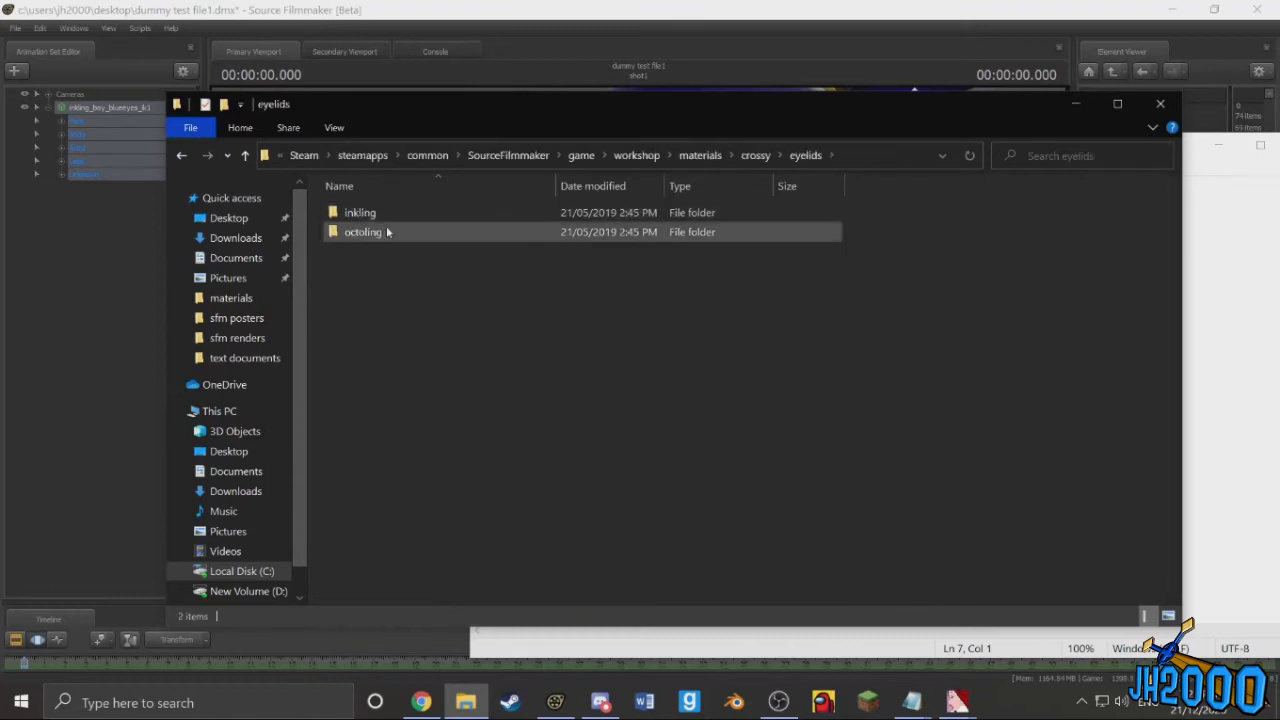
pyautogui.doubleClick(385, 215)
pyautogui.doubleClick(385, 213)
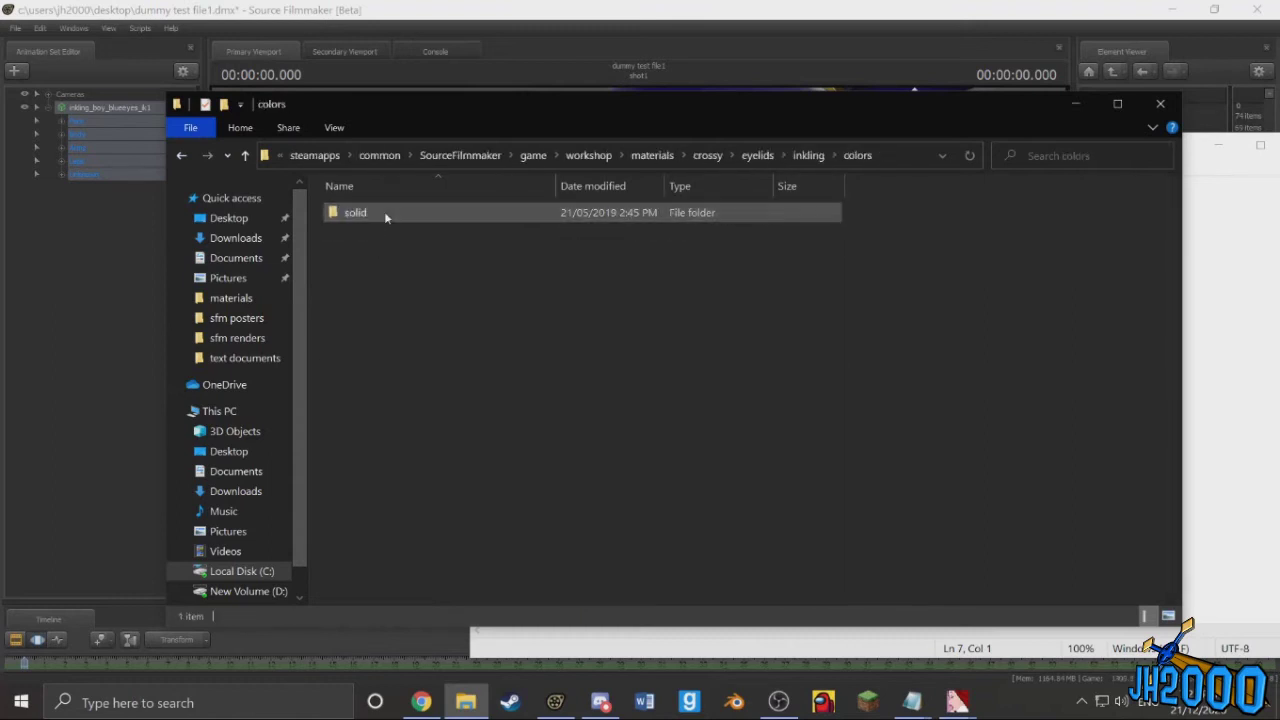
pyautogui.doubleClick(385, 213)
pyautogui.doubleClick(385, 213)
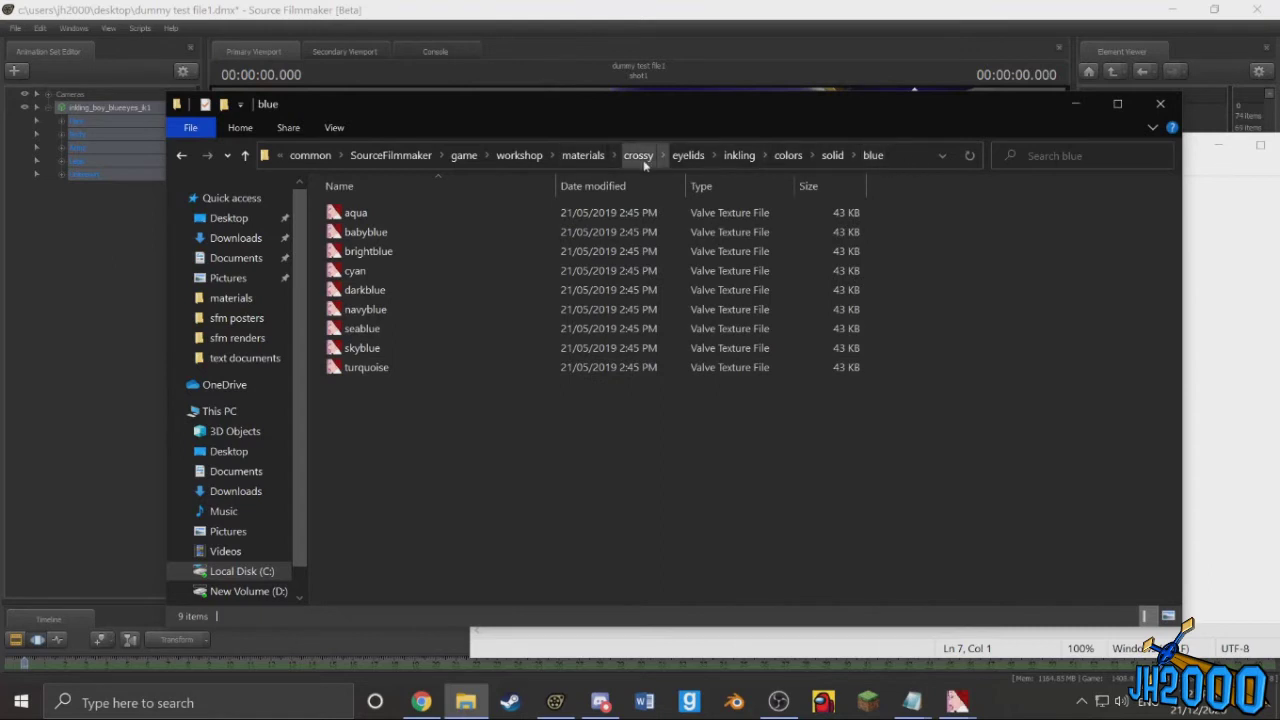
pyautogui.click(900, 156)
pyautogui.moveTo(910, 156); pyautogui.dragTo(724, 156)
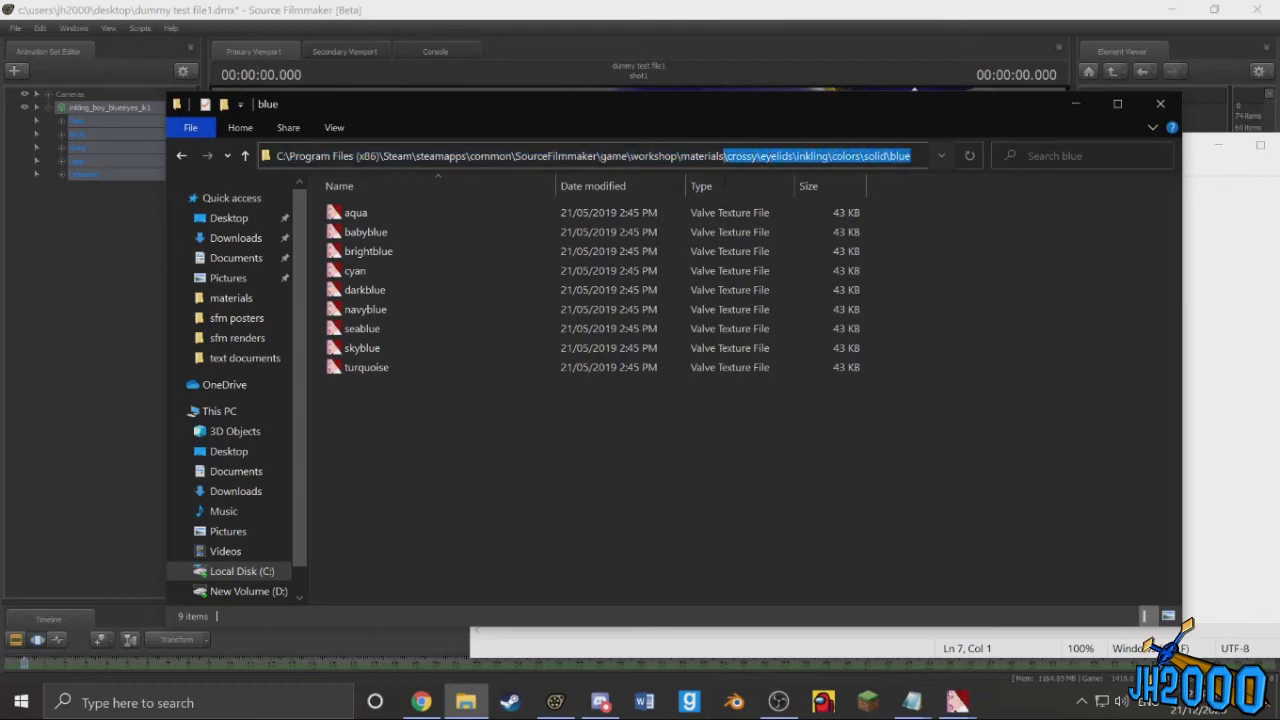
pyautogui.moveTo(727, 157); pyautogui.dragTo(723, 157)
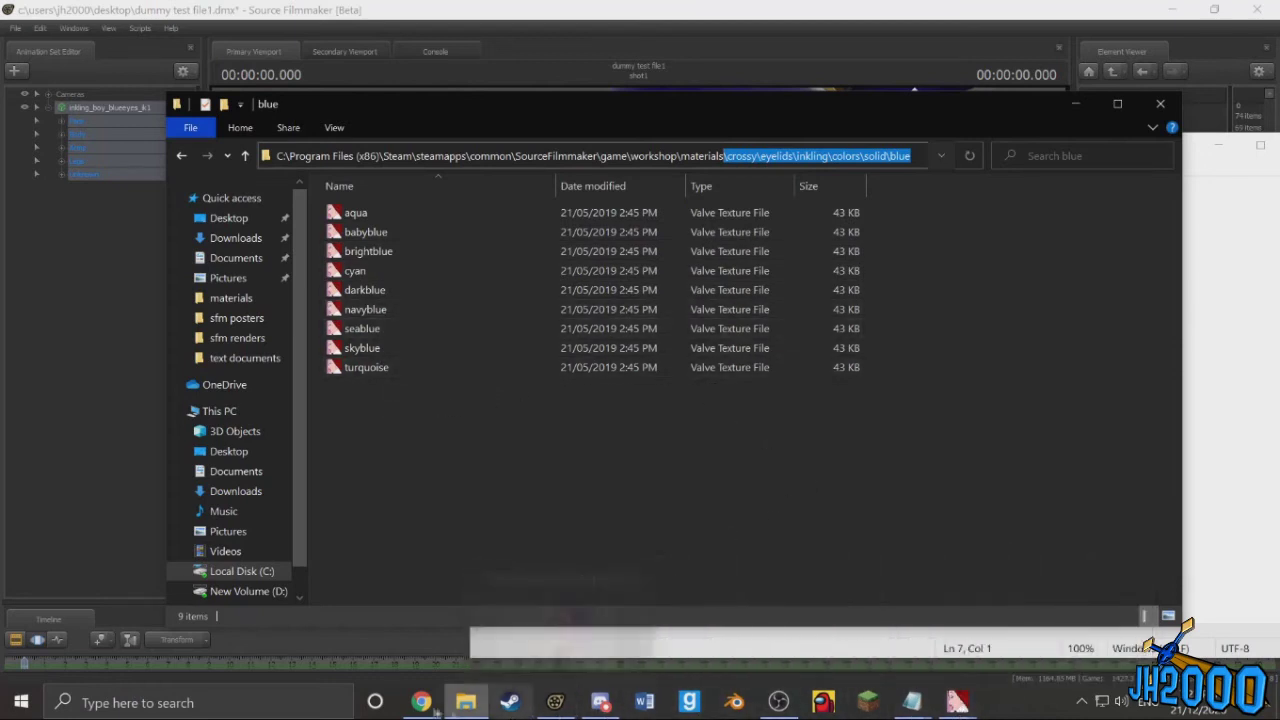
# Step: In Source Filmmaker, set the $basetexture of inkling_boy_eyelid to Crossy\eyelids\inkling\Colors\Solid\blue\seablue.vtf and inspect the eyelids on the face up close
pyautogui.click(553, 705)
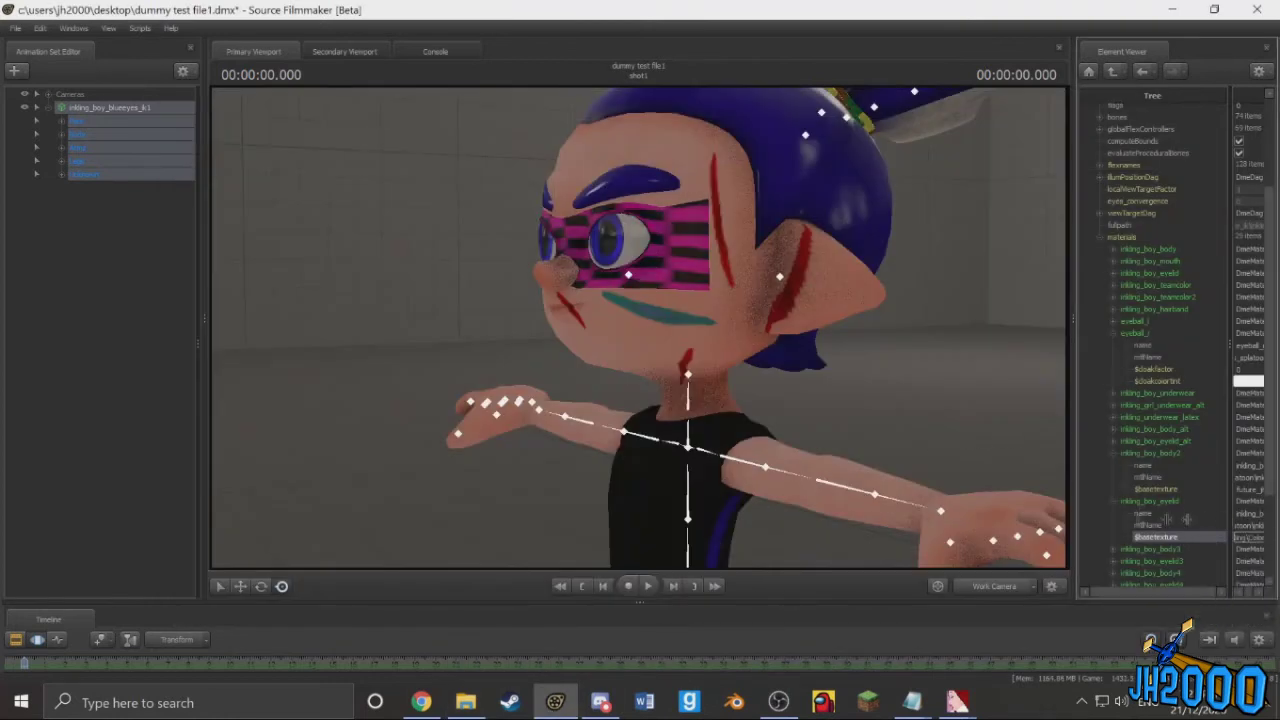
pyautogui.press('Return')
pyautogui.moveTo(817, 447); pyautogui.dragTo(817, 447)
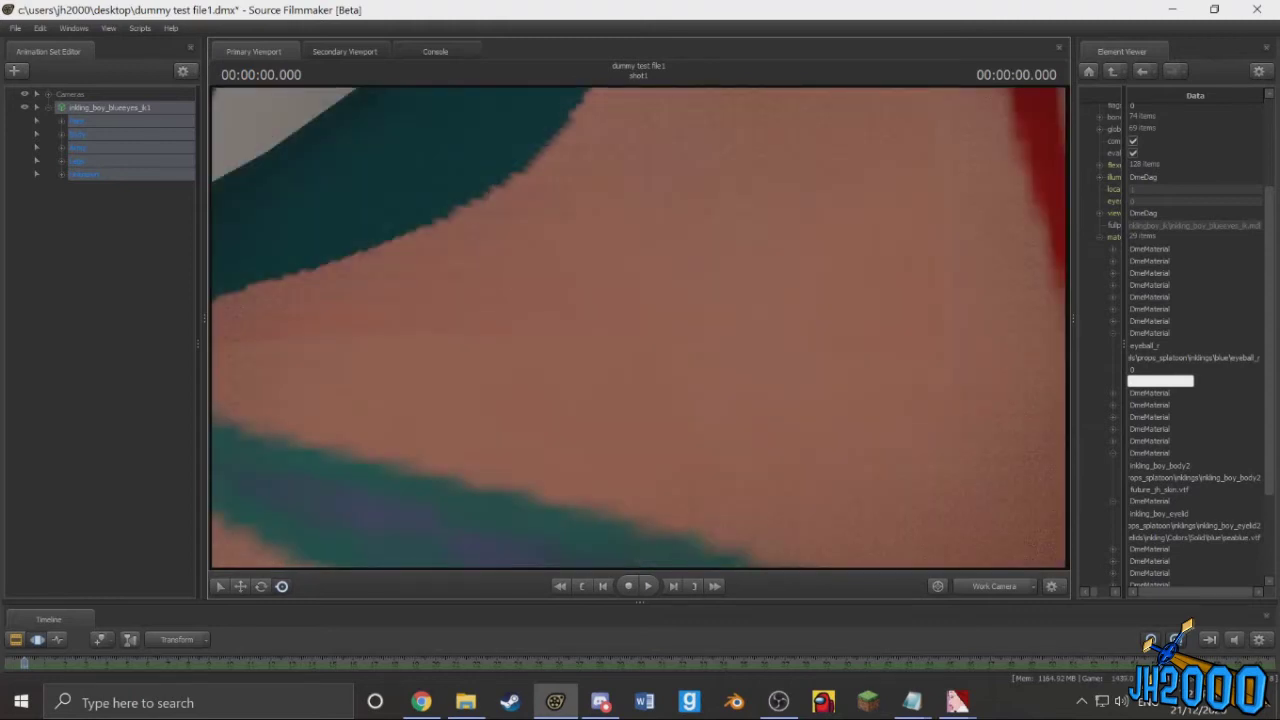
pyautogui.moveTo(817, 447); pyautogui.dragTo(817, 447)
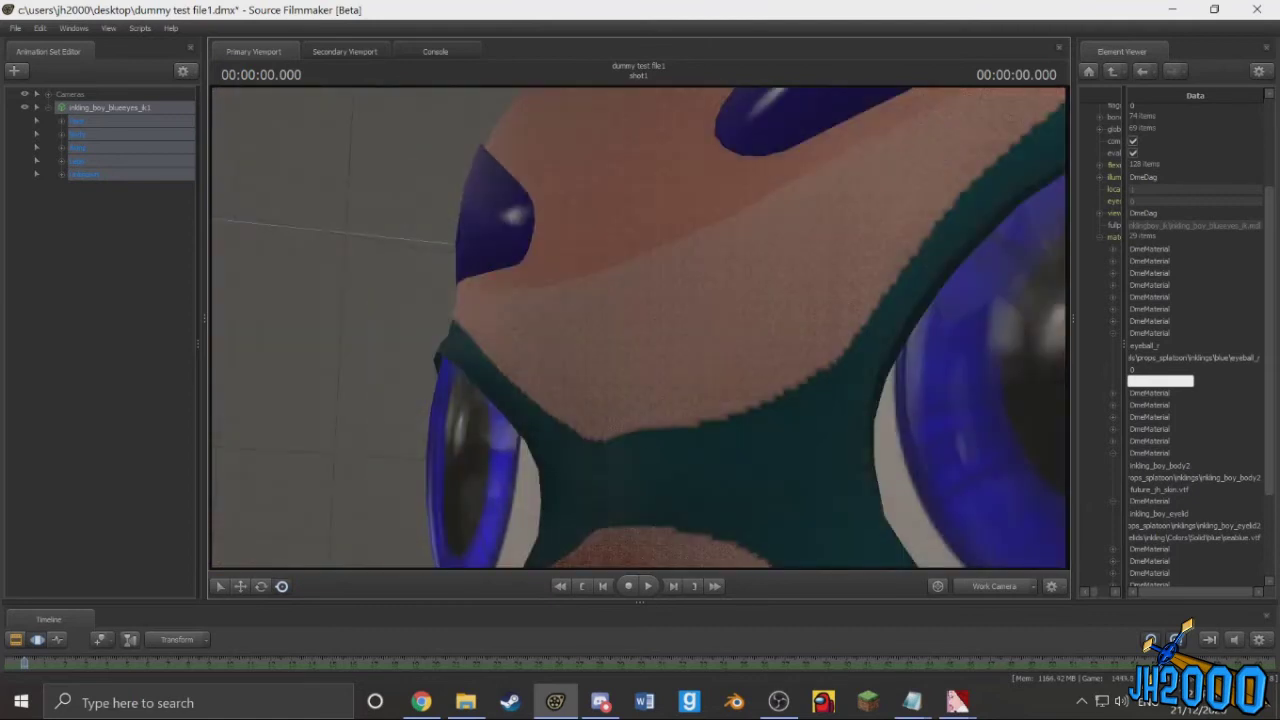
pyautogui.moveTo(867, 168); pyautogui.dragTo(867, 168)
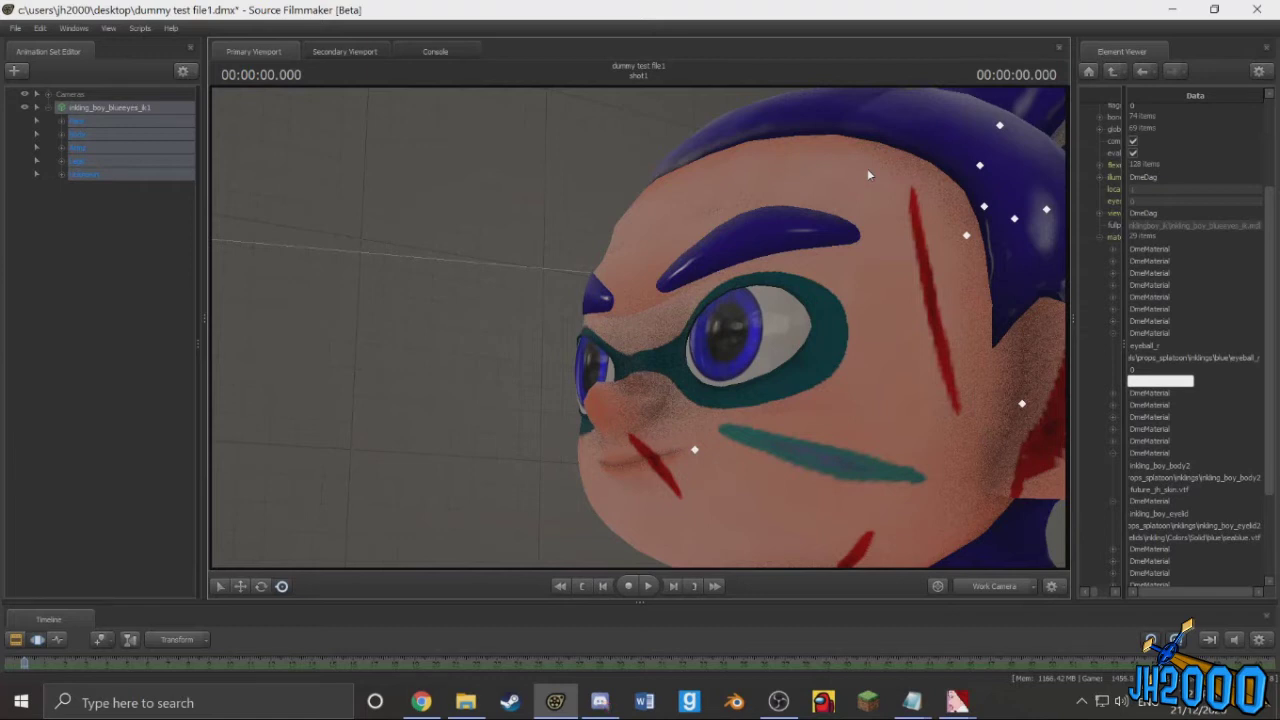
pyautogui.moveTo(735, 299); pyautogui.dragTo(568, 315)
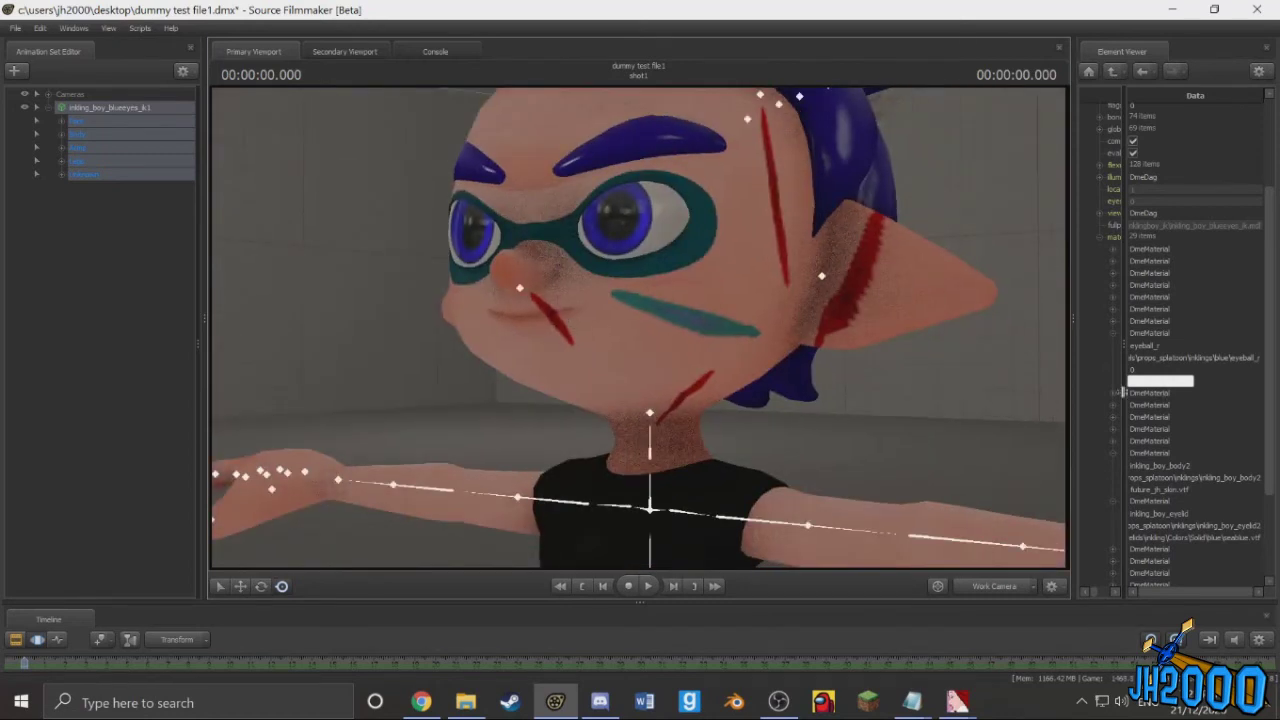
pyautogui.moveTo(1125, 392); pyautogui.dragTo(1231, 400)
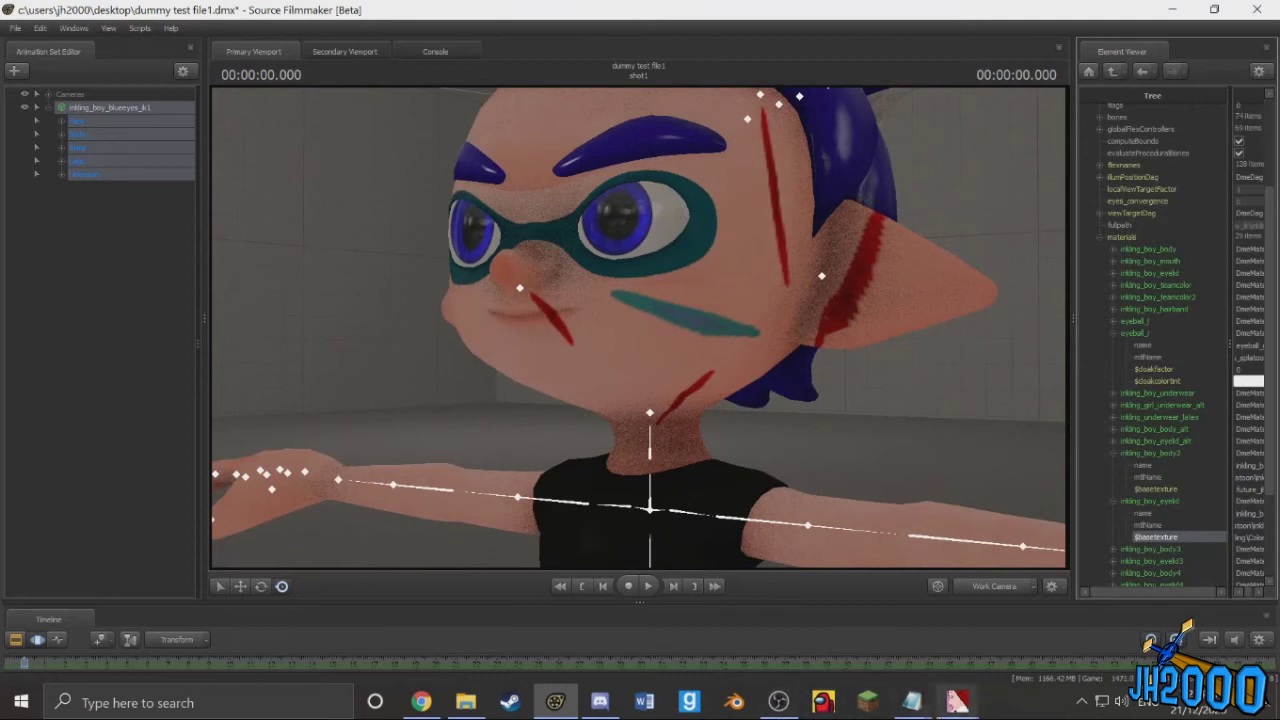
# Step: Copy the special_inkling_eyes\blind\inkling_eye_blindmilky.vtf path from the custom eyes text file
pyautogui.moveTo(910, 708)
pyautogui.click(802, 628)
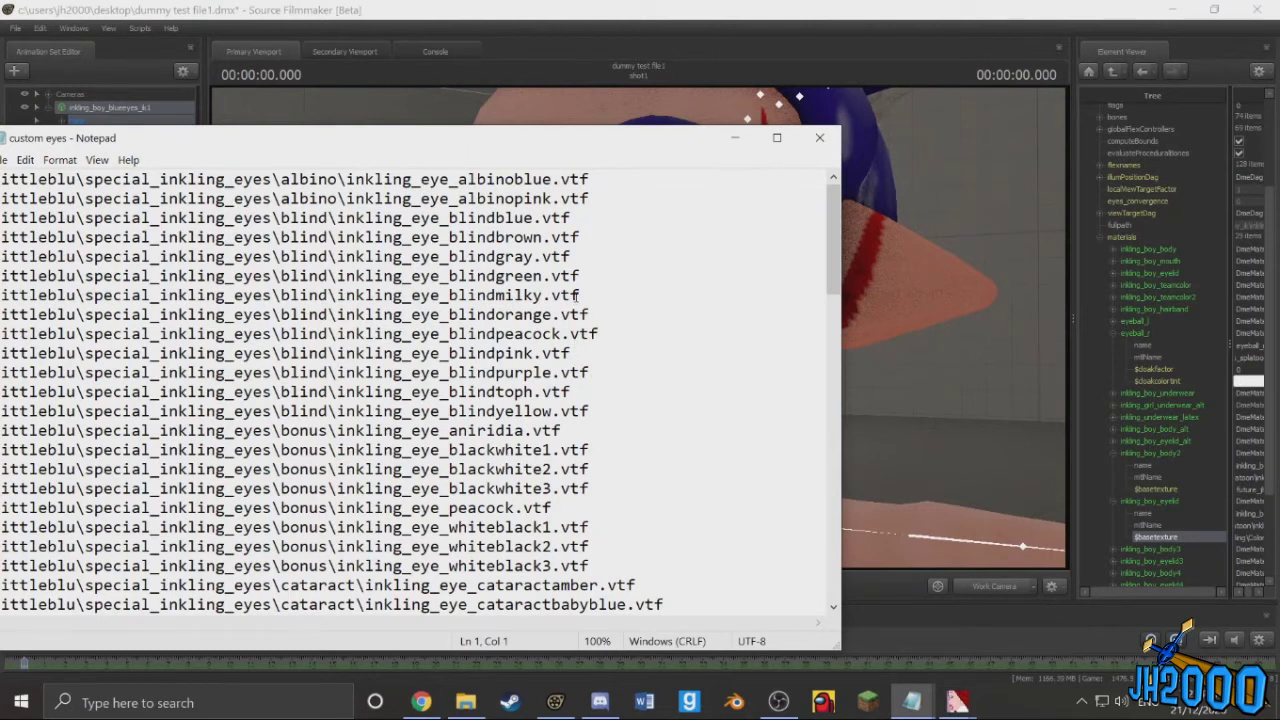
pyautogui.moveTo(590, 294); pyautogui.dragTo(2, 295)
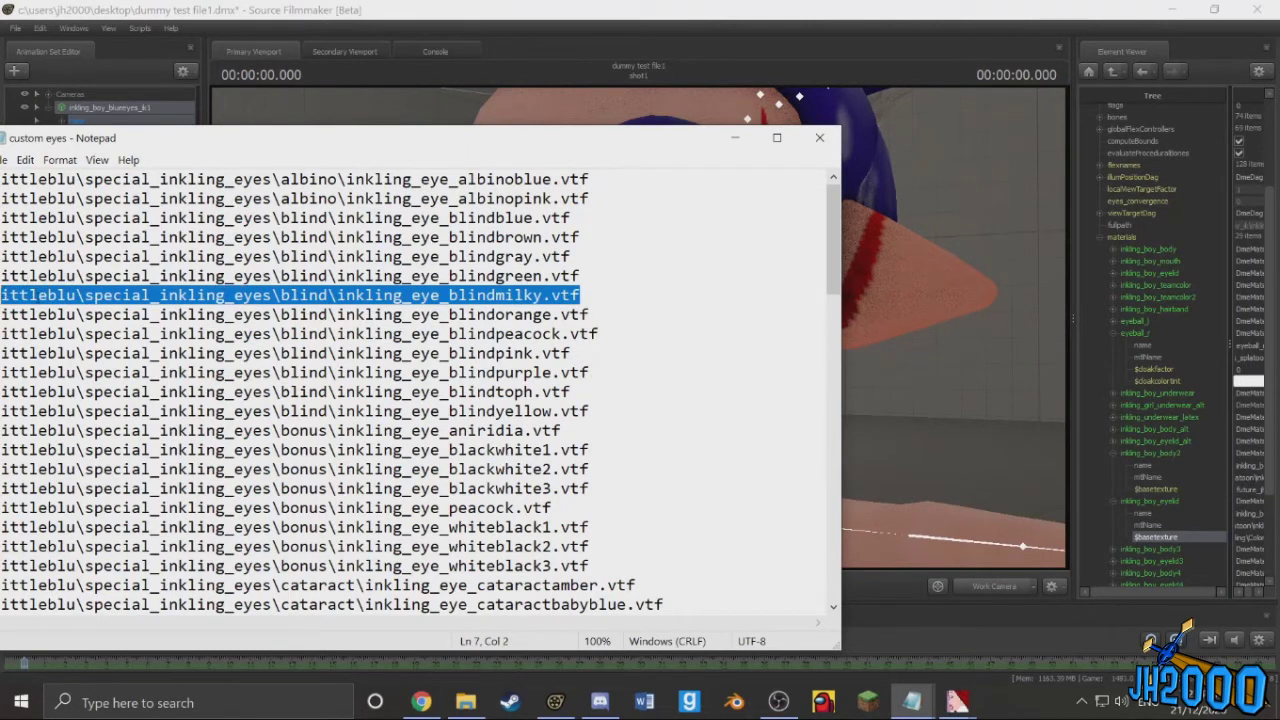
pyautogui.rightClick(38, 296)
pyautogui.click(105, 345)
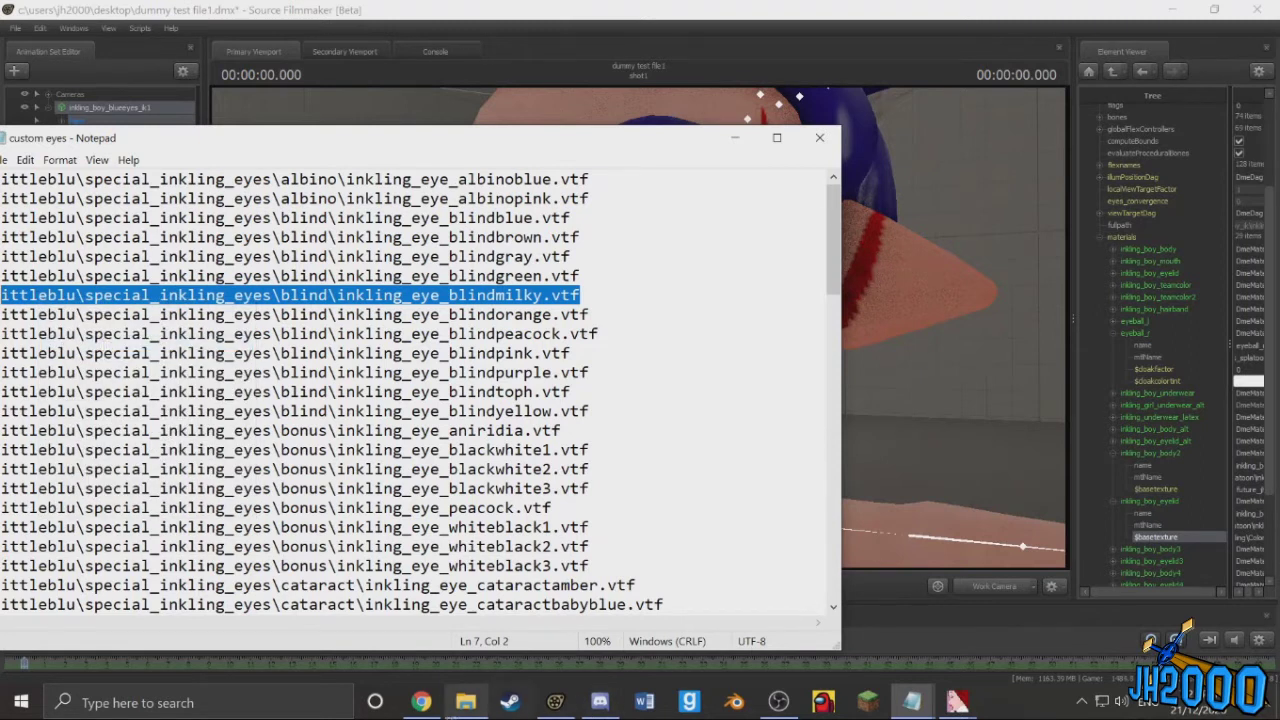
# Step: Go back to the workshop materials folder in File Explorer and select the littleblu folder
pyautogui.click(465, 702)
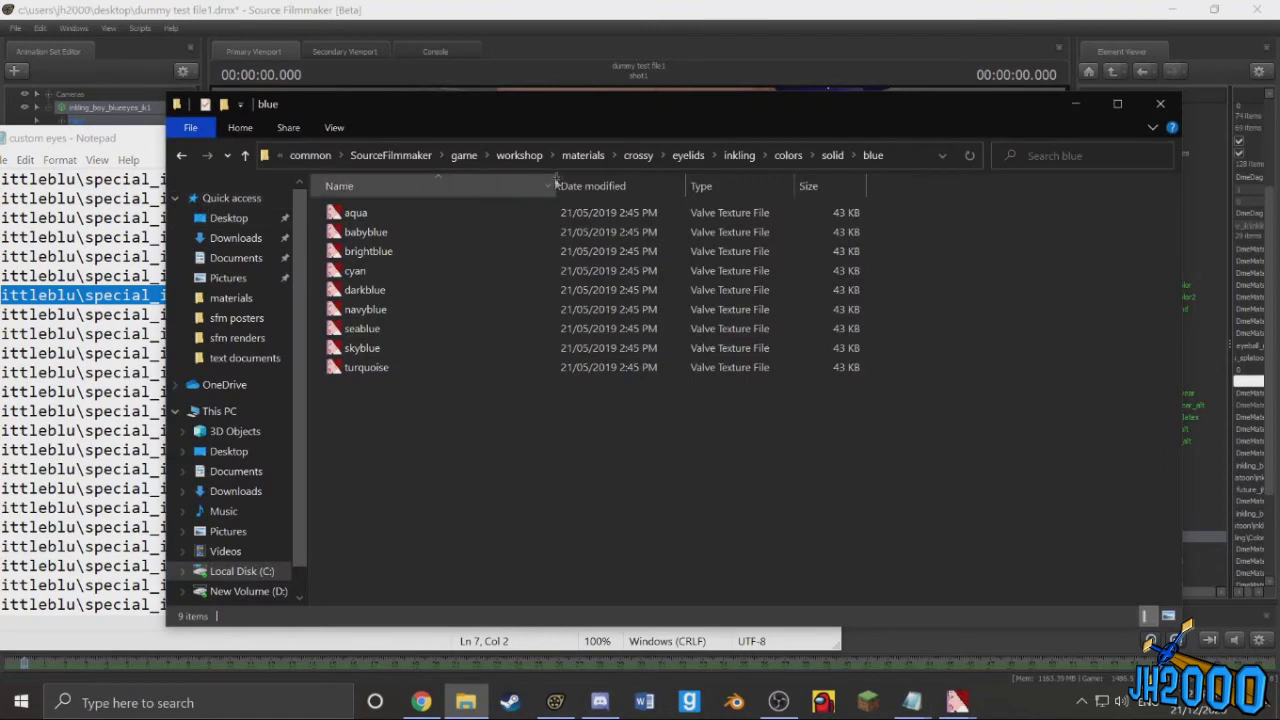
pyautogui.click(596, 158)
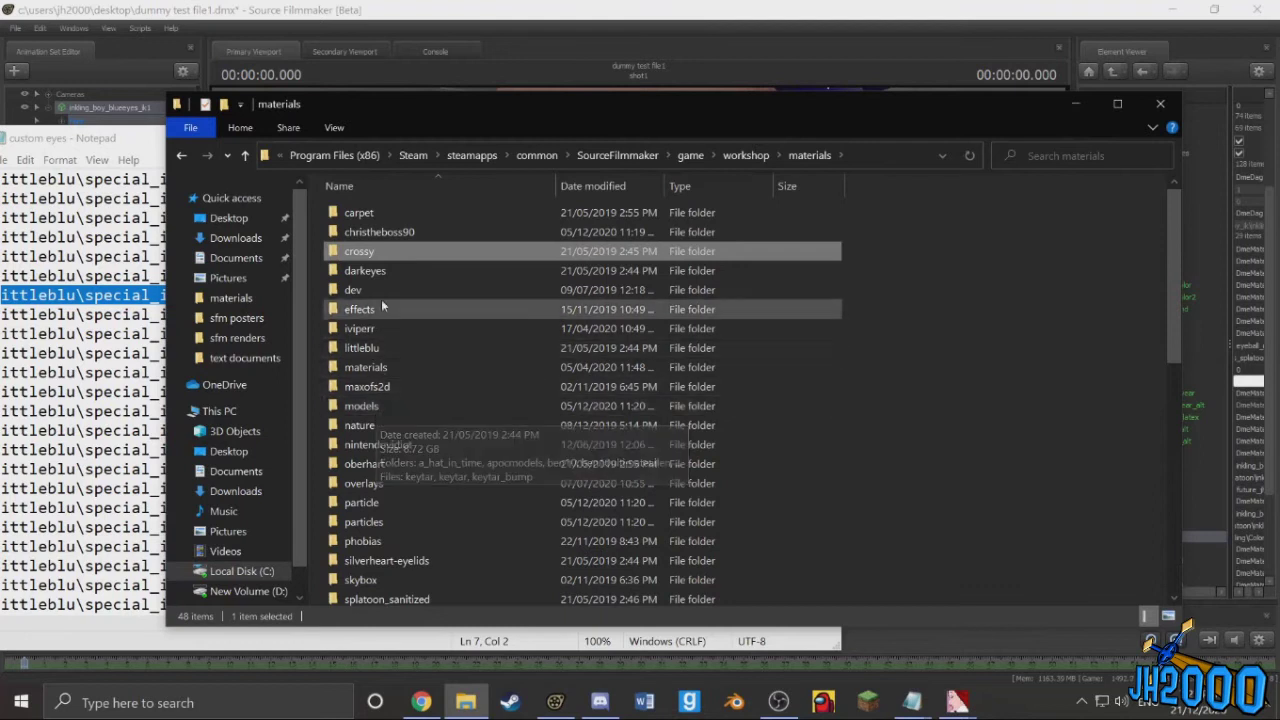
pyautogui.click(383, 405)
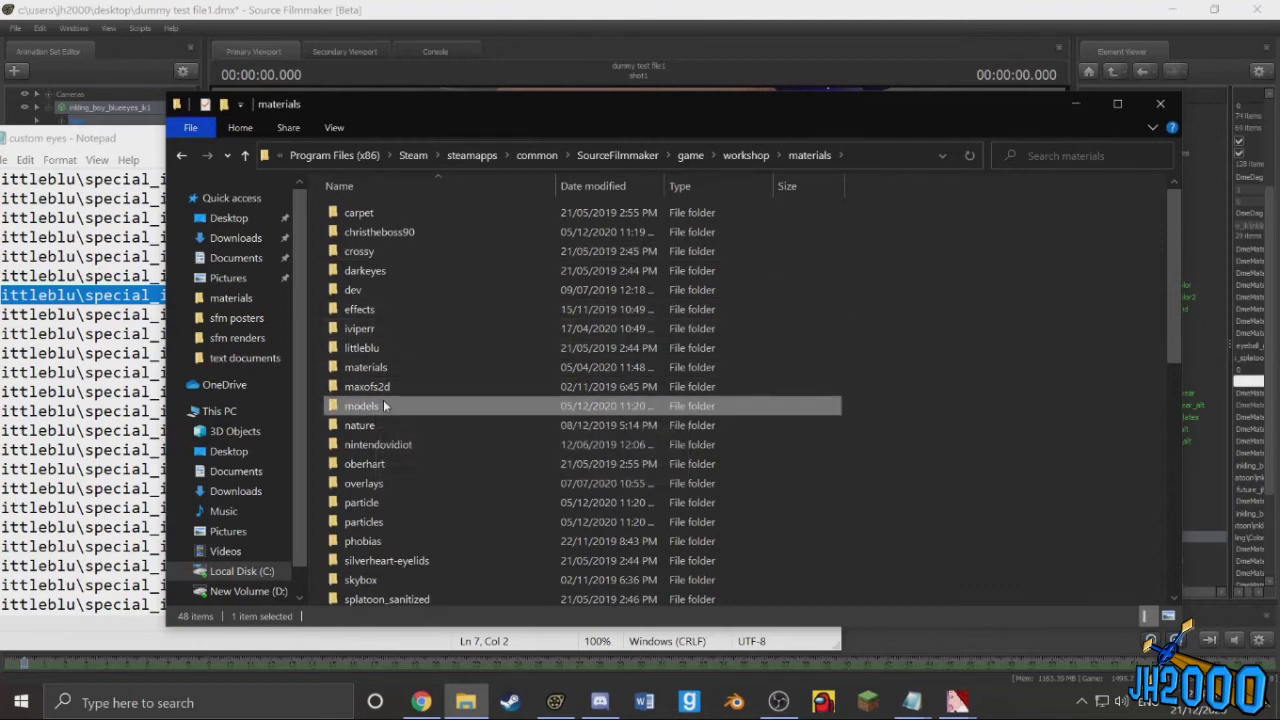
pyautogui.scroll(-10, 383, 405)
pyautogui.press('l')
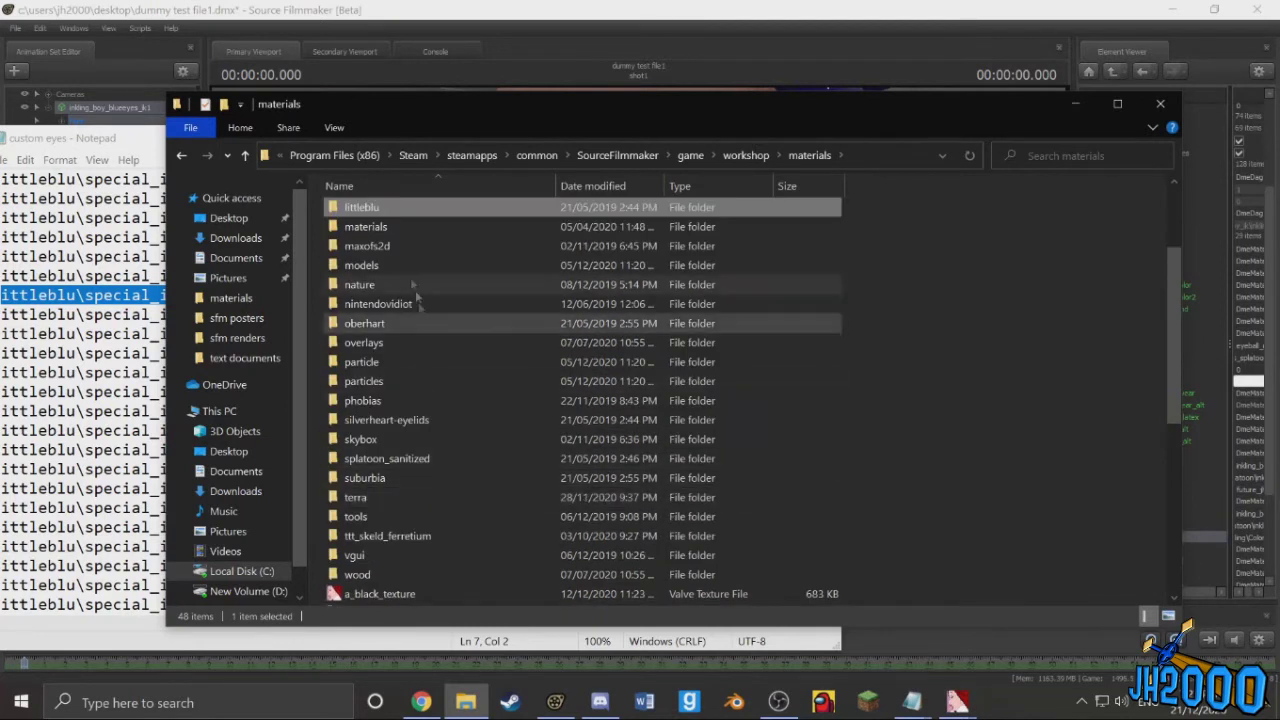
# Step: Open the blind folder inside littleblu\special_inkling_eyes to view its eye textures
pyautogui.doubleClick(376, 209)
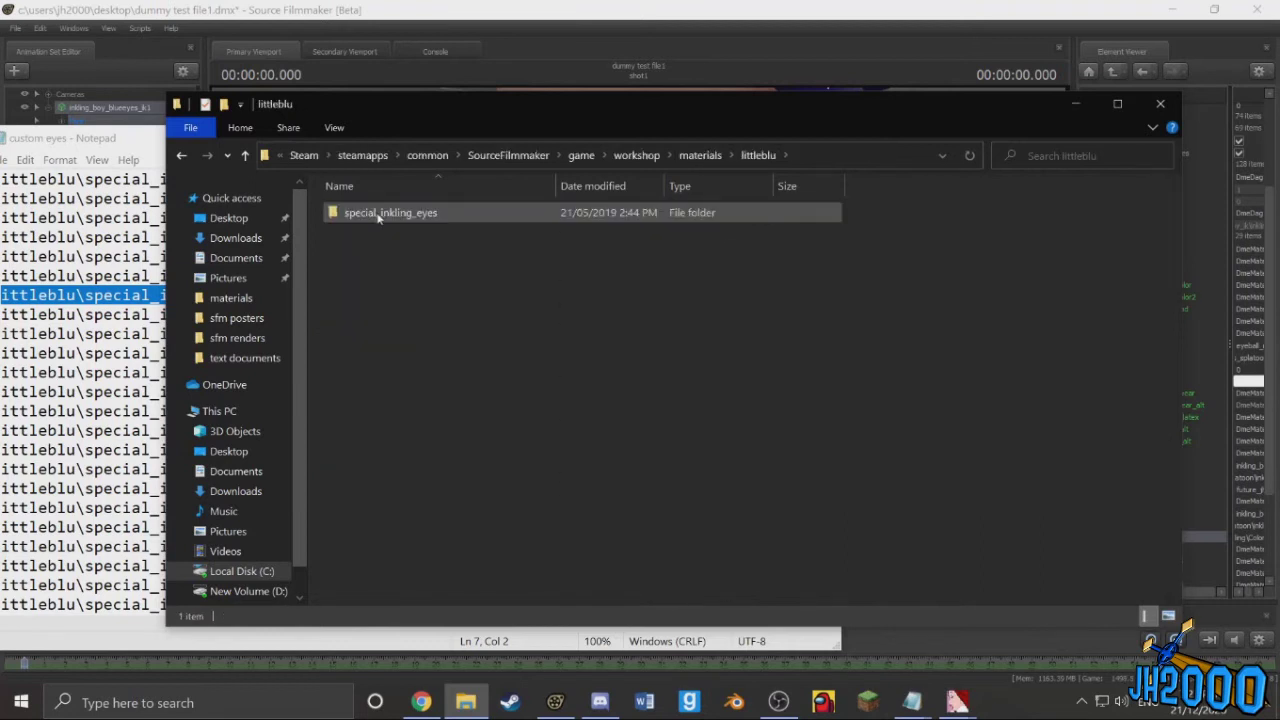
pyautogui.doubleClick(393, 213)
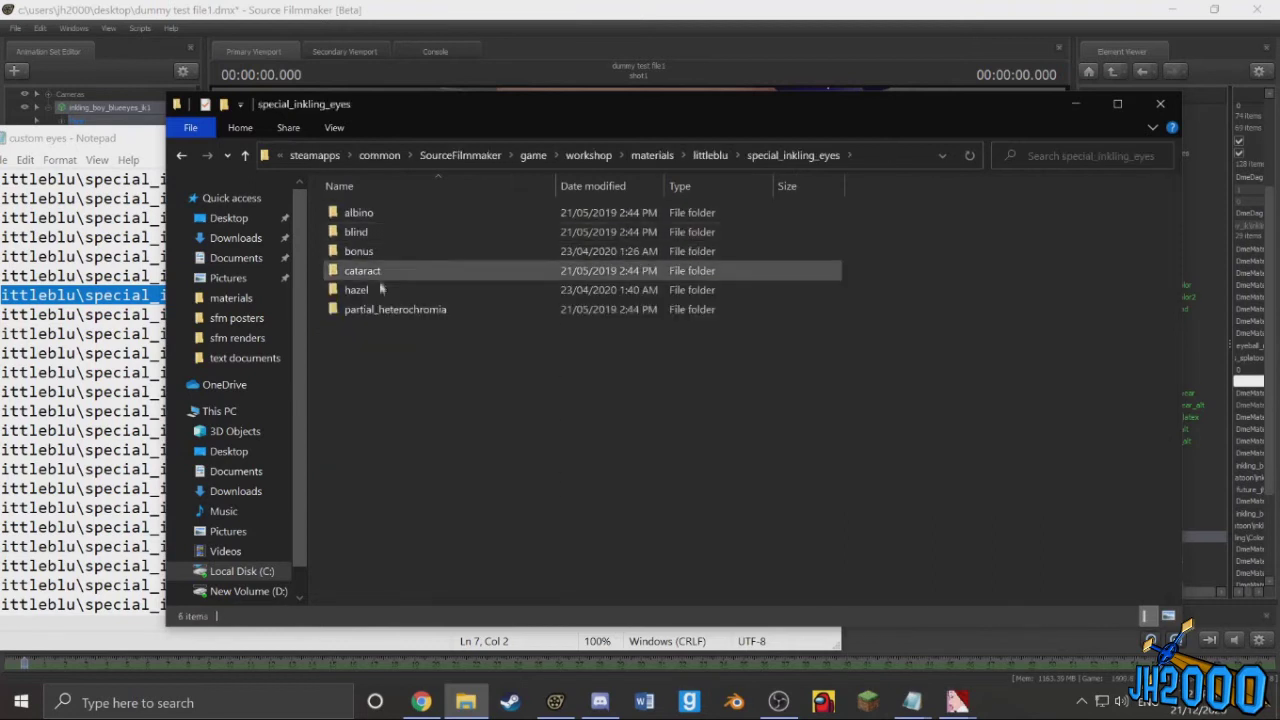
pyautogui.click(378, 236)
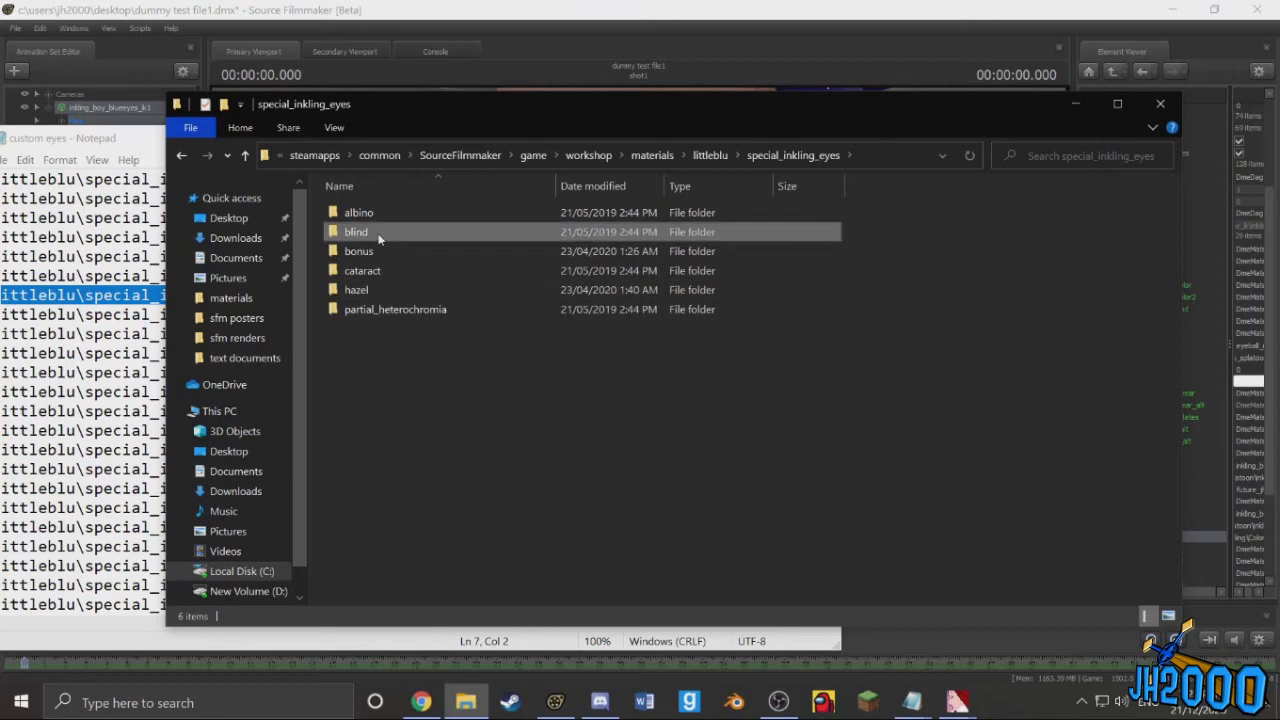
pyautogui.doubleClick(378, 236)
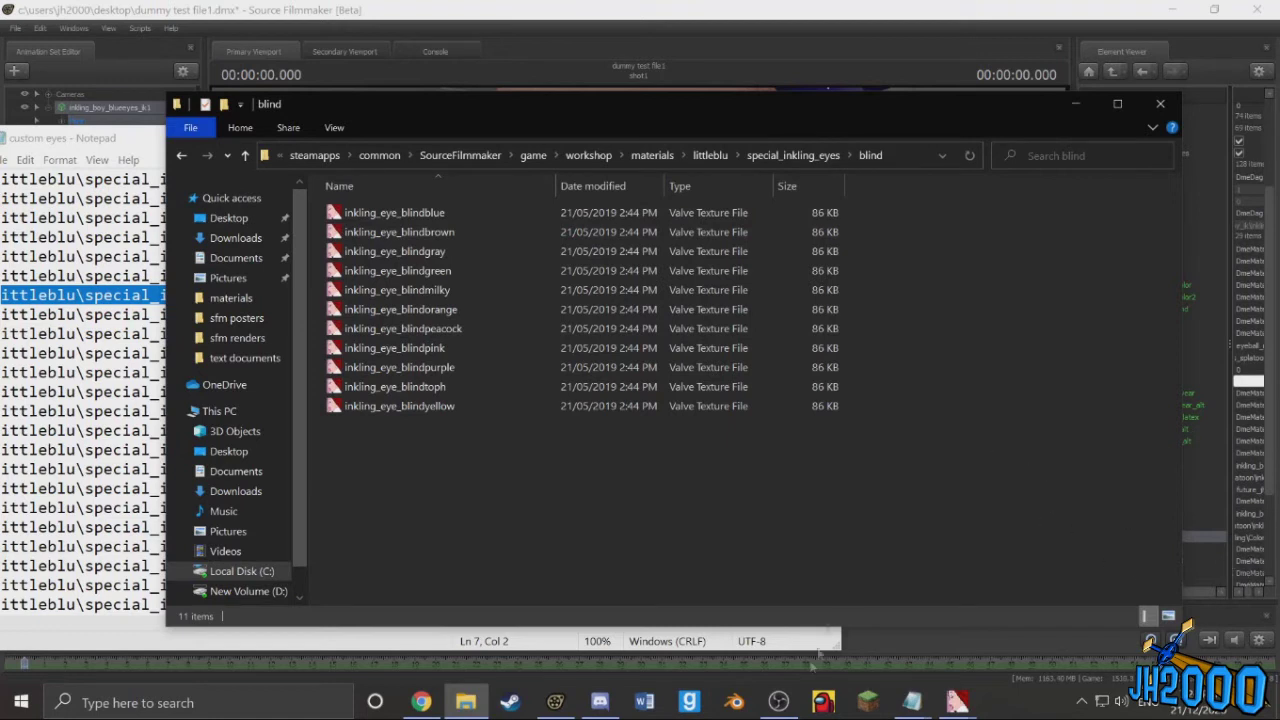
# Step: In Source Filmmaker, add a string attribute named $iris to the eyeball_r material
pyautogui.click(555, 702)
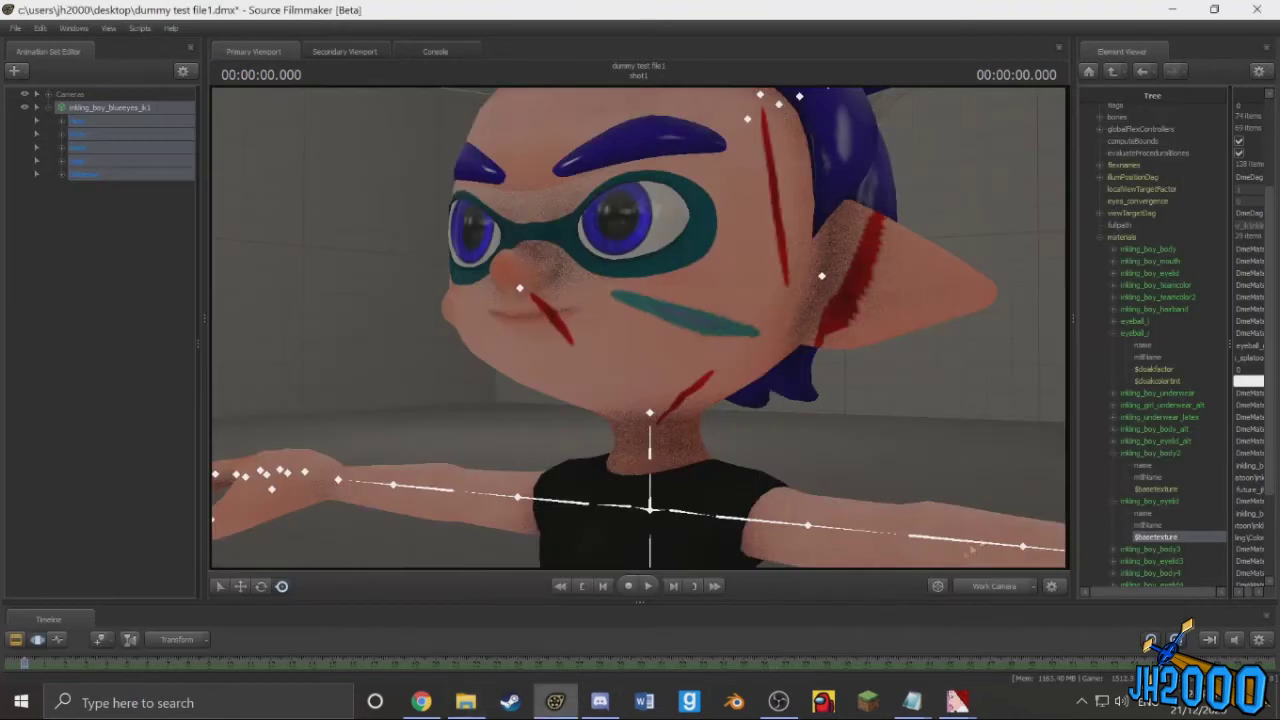
pyautogui.rightClick(1149, 341)
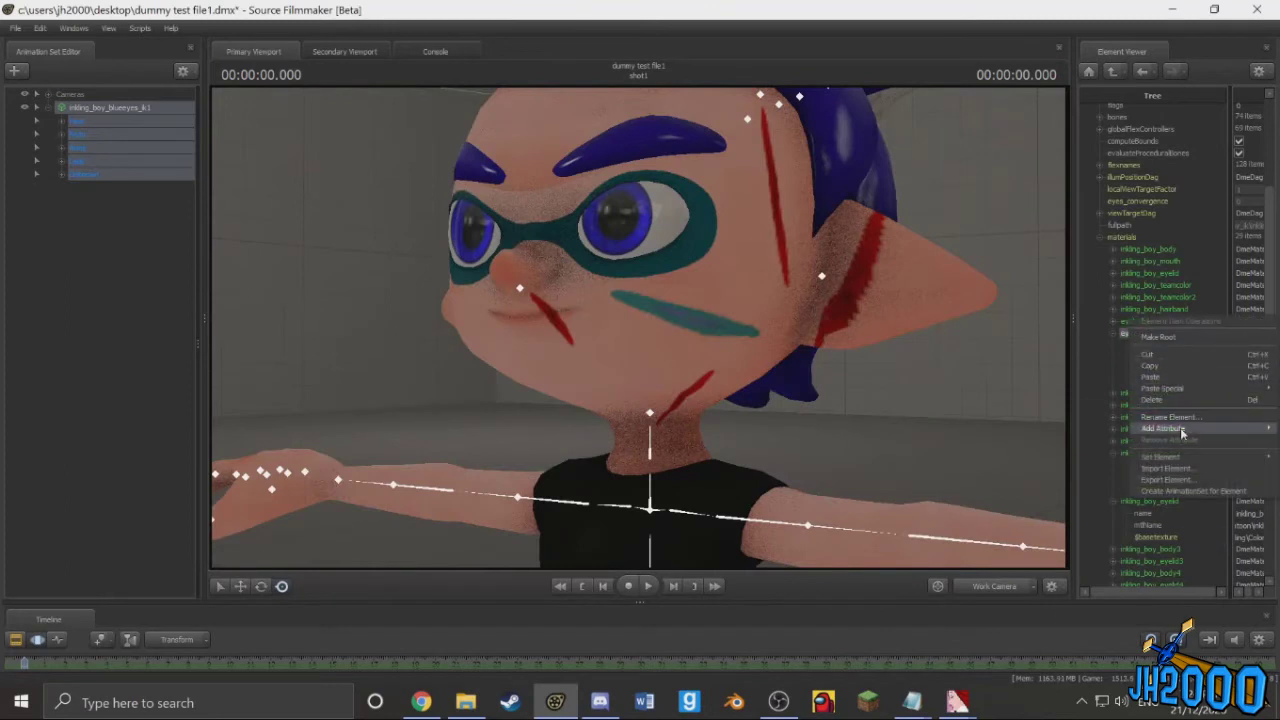
pyautogui.moveTo(1182, 432)
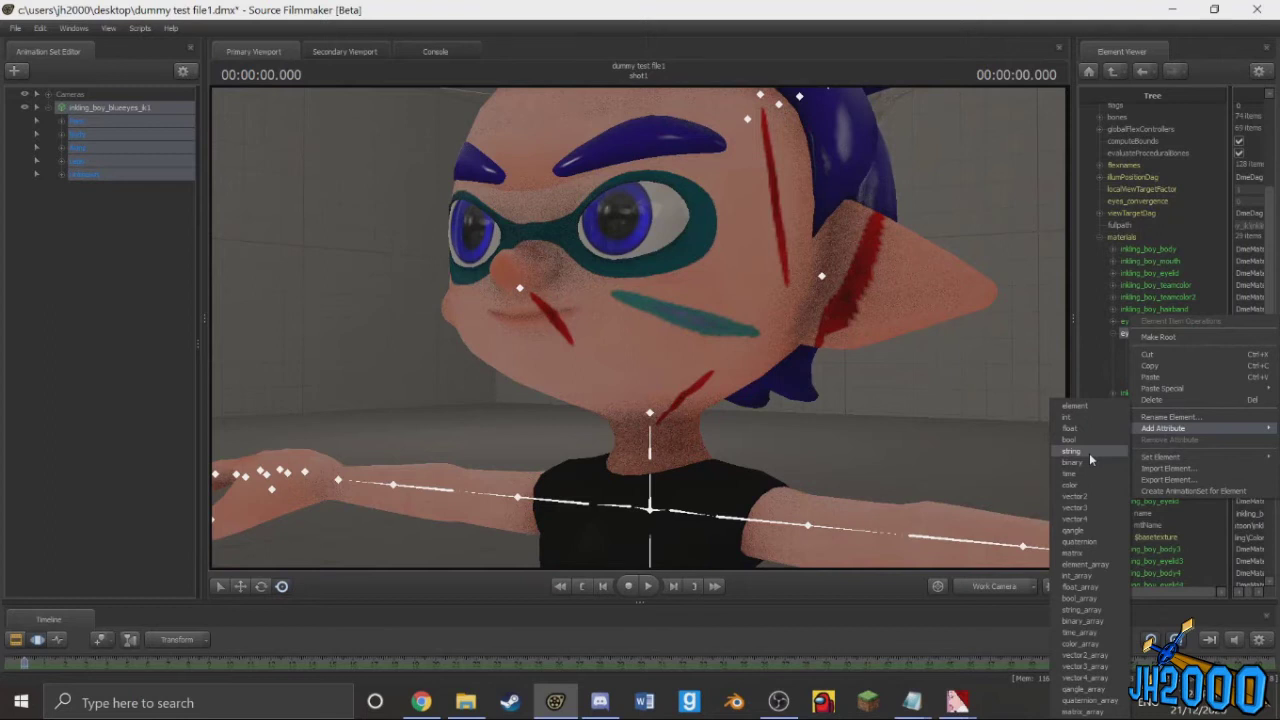
pyautogui.click(1089, 453)
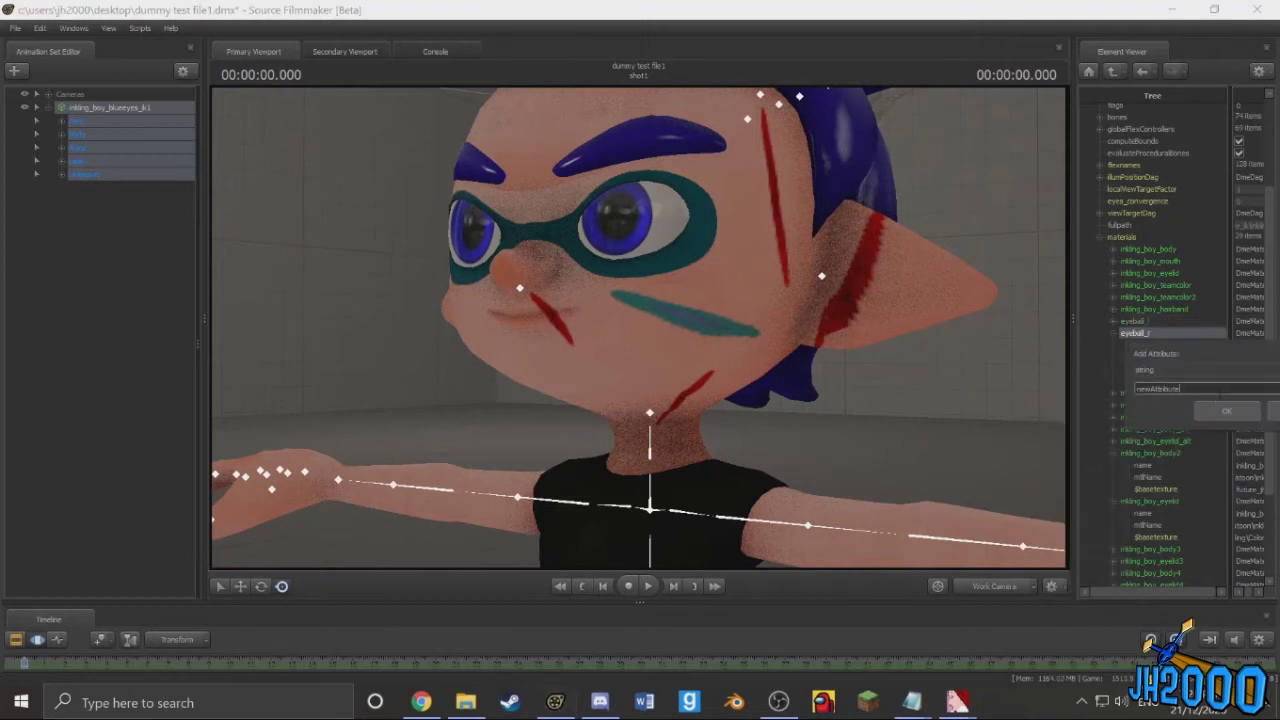
pyautogui.press('BackSpace')
pyautogui.click(1226, 412)
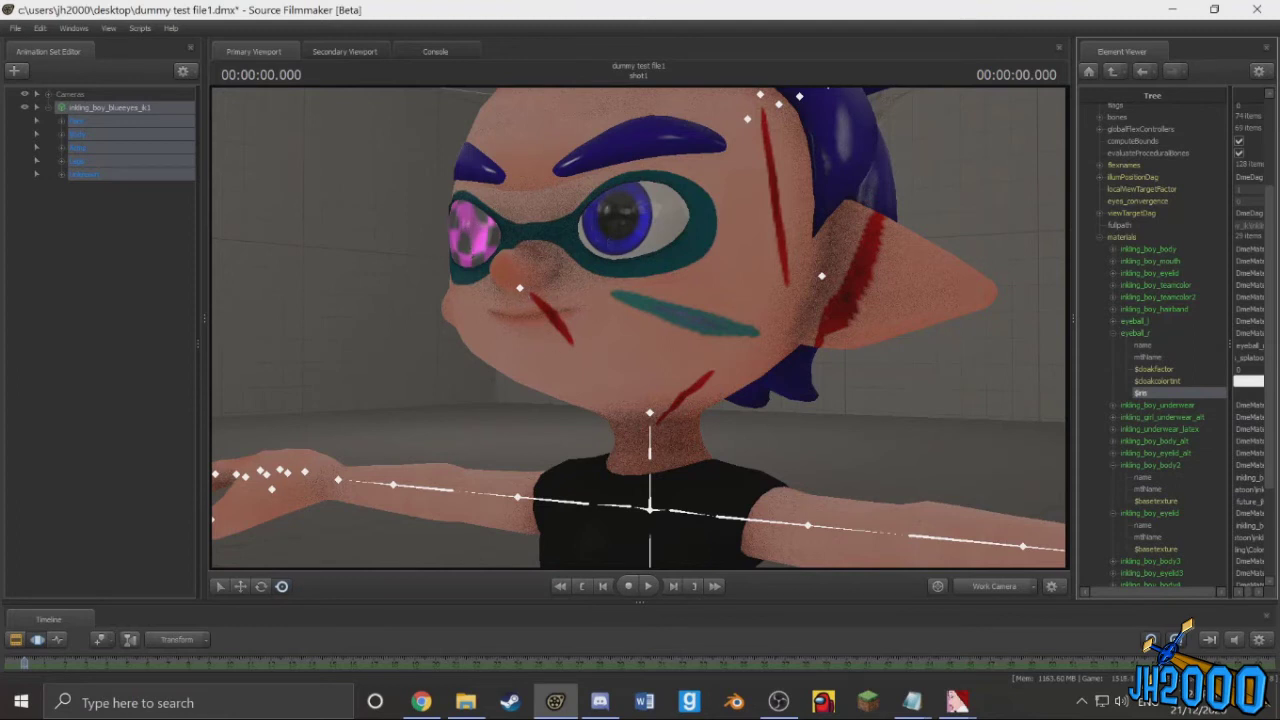
# Step: Try the copied inkling_eye_blindmilky.vtf path as the $iris value of eyeball_r and look at the face
pyautogui.click(1240, 393)
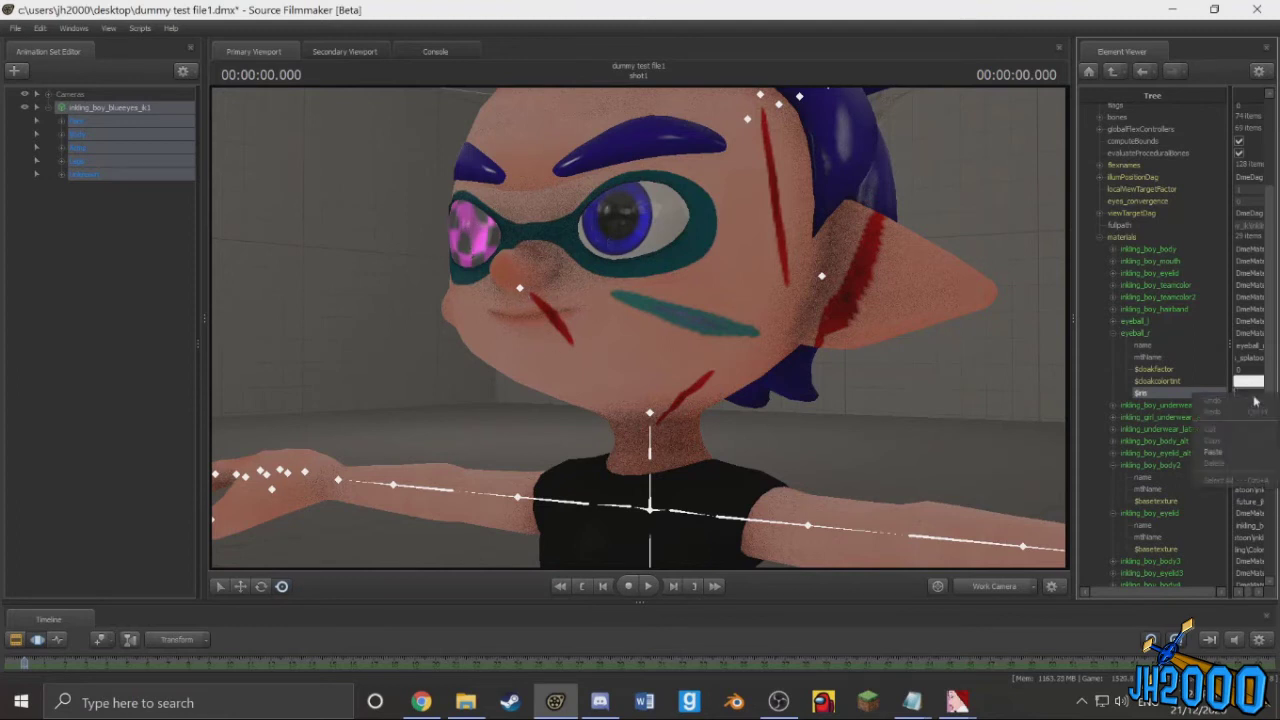
pyautogui.click(1226, 455)
pyautogui.moveTo(572, 501); pyautogui.dragTo(643, 334)
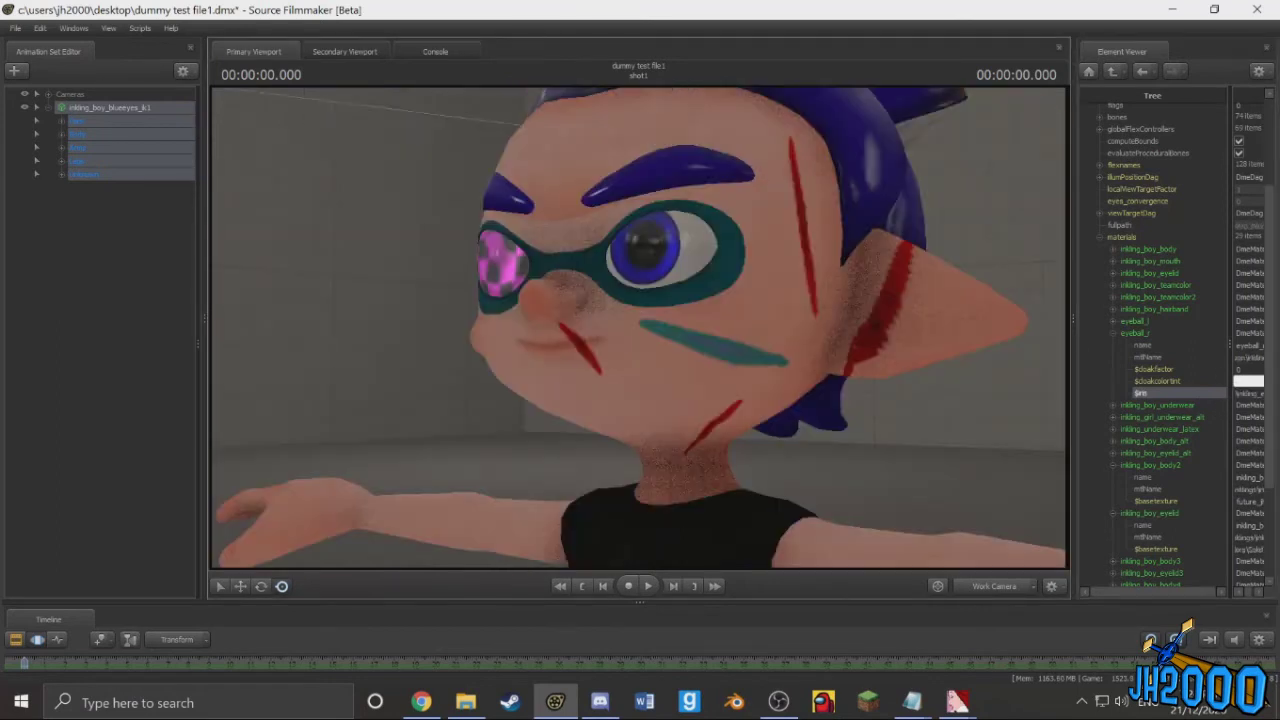
pyautogui.moveTo(640, 334); pyautogui.dragTo(900, 402)
pyautogui.press('a')
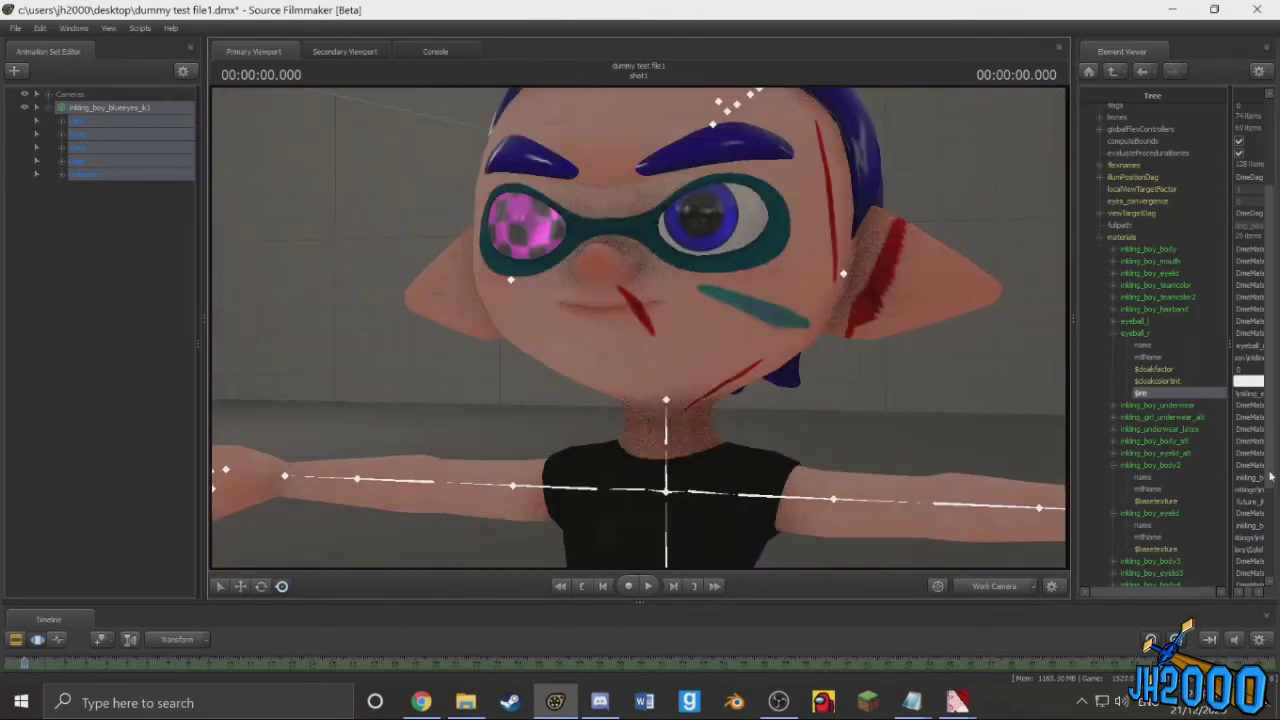
# Step: Widen the Data column of the Element Viewer and clear the $iris value of eyeball_r
pyautogui.moveTo(1228, 431); pyautogui.dragTo(1035, 437)
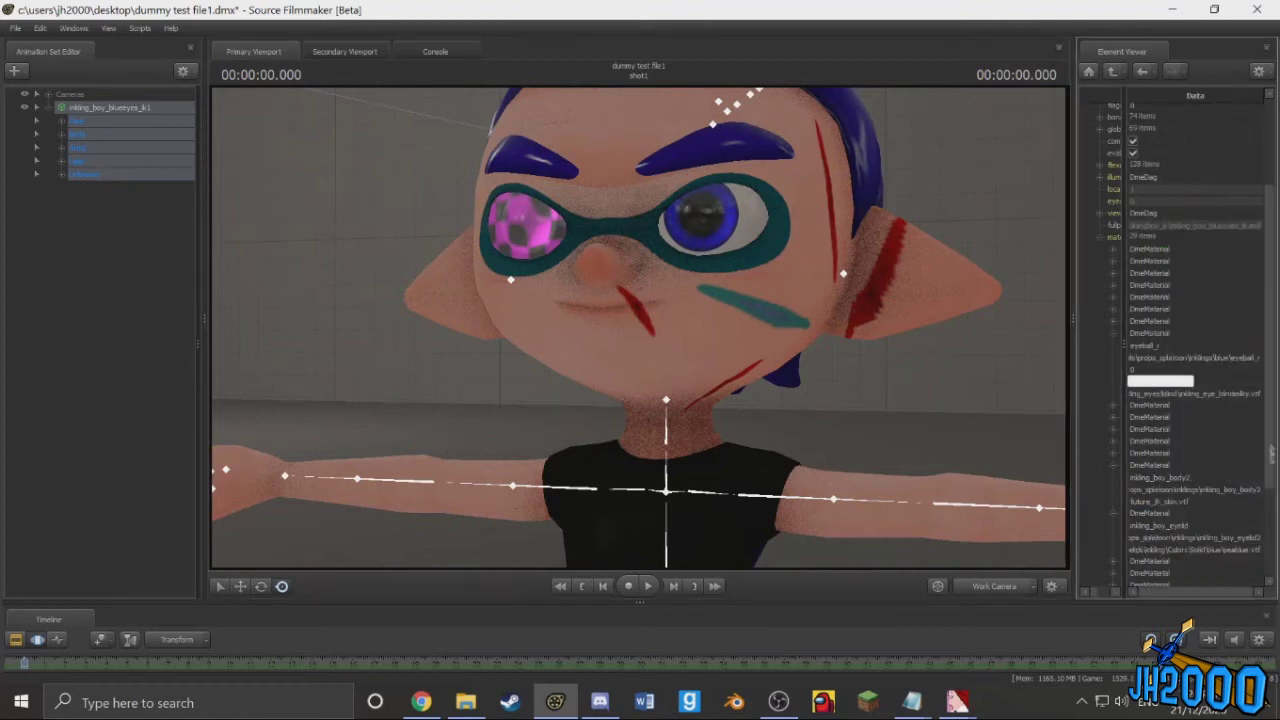
pyautogui.moveTo(1262, 394); pyautogui.dragTo(951, 410)
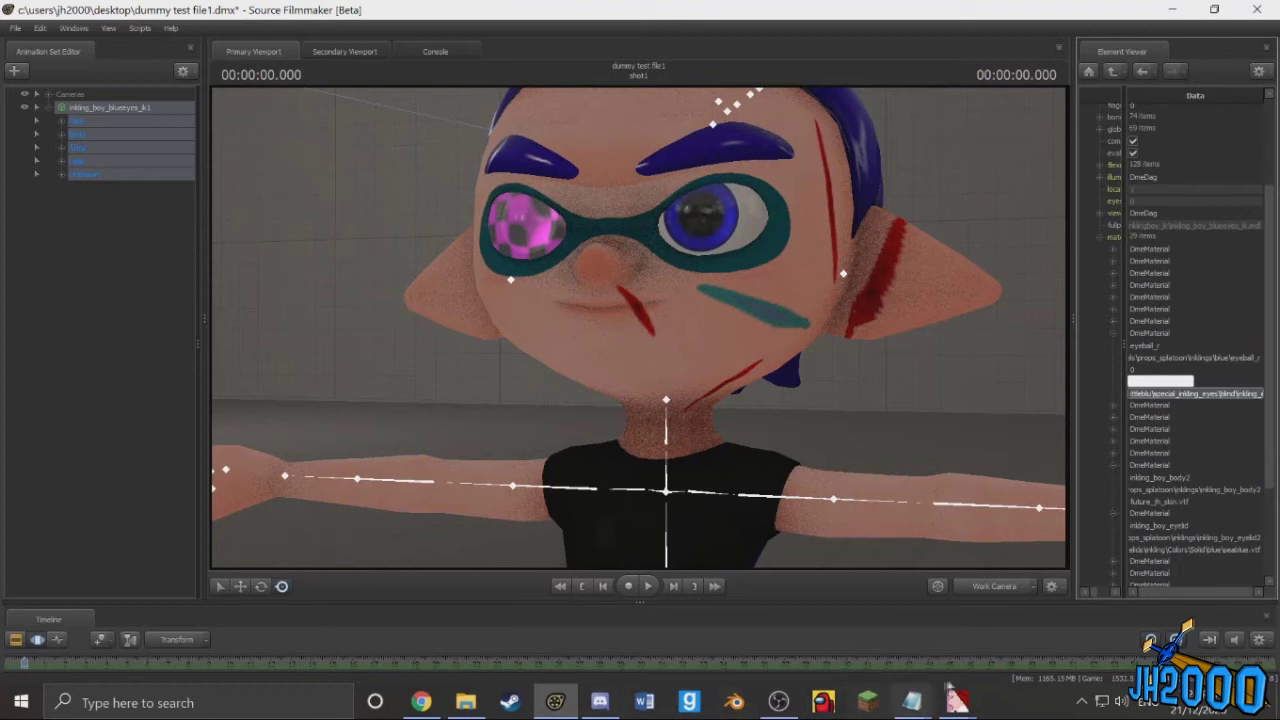
pyautogui.press('BackSpace')
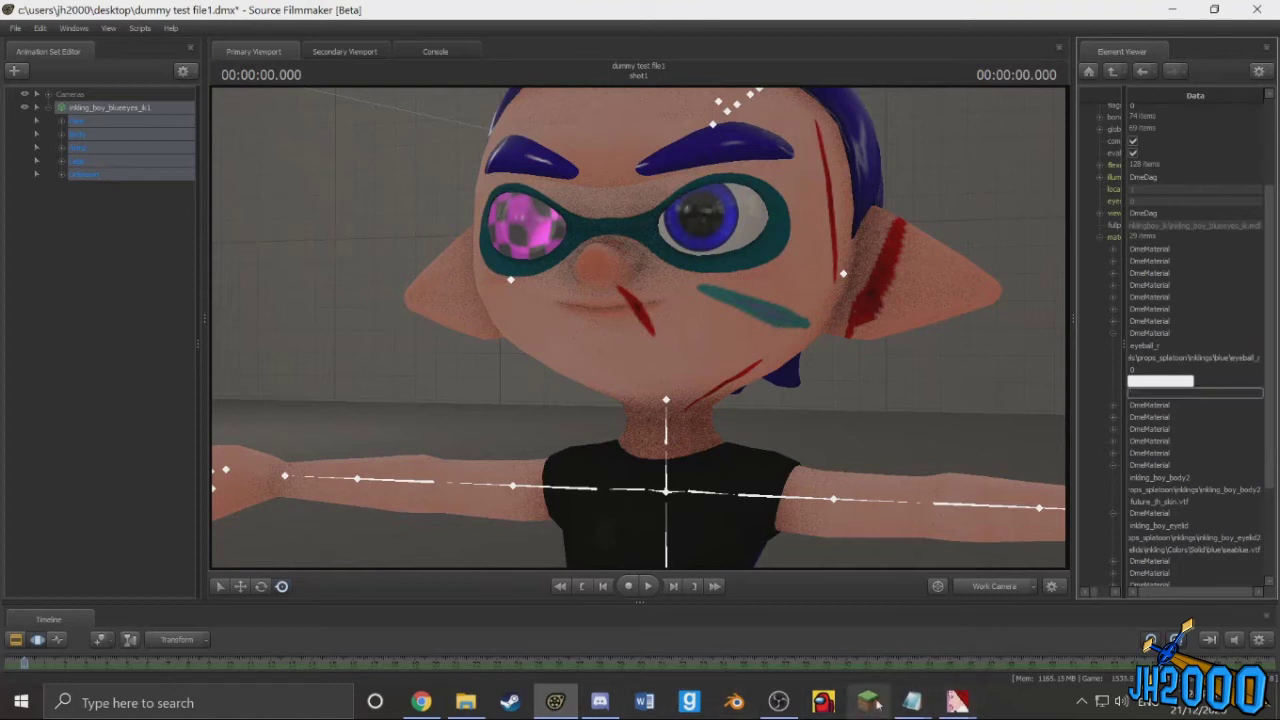
# Step: Copy the highlighted blindmilky path again from the custom eyes text file
pyautogui.moveTo(912, 705)
pyautogui.click(866, 645)
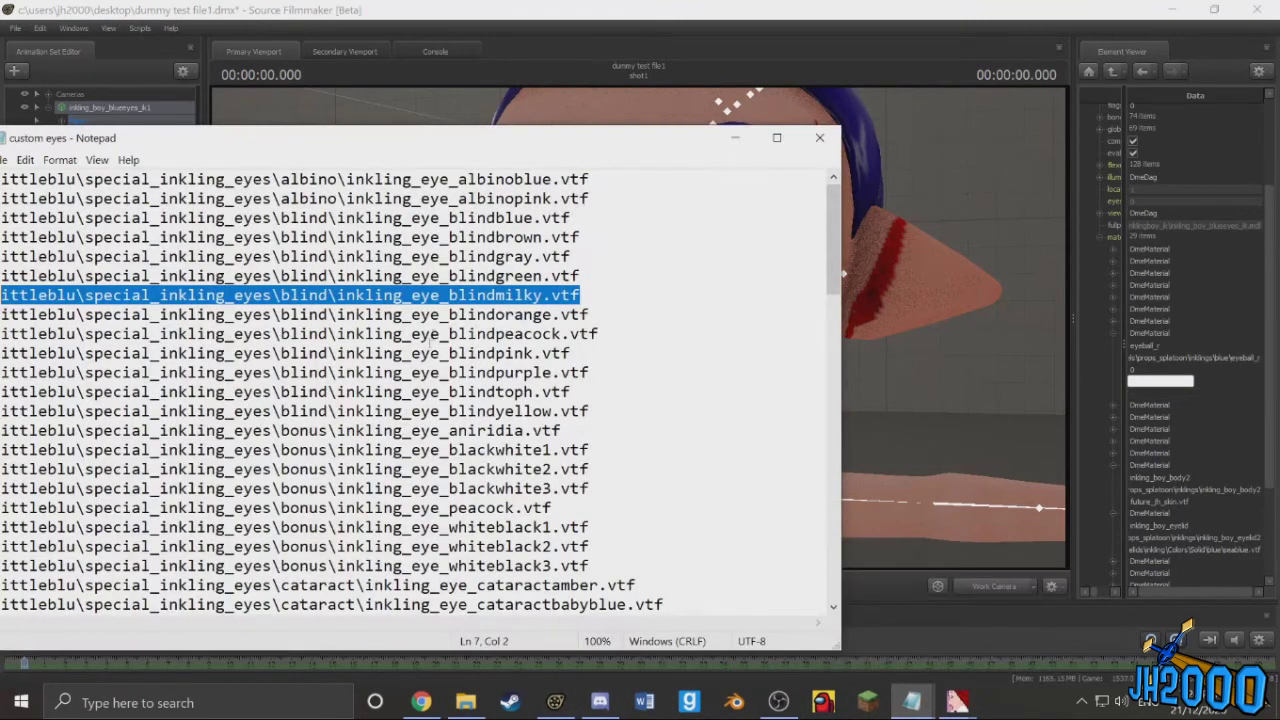
pyautogui.rightClick(476, 284)
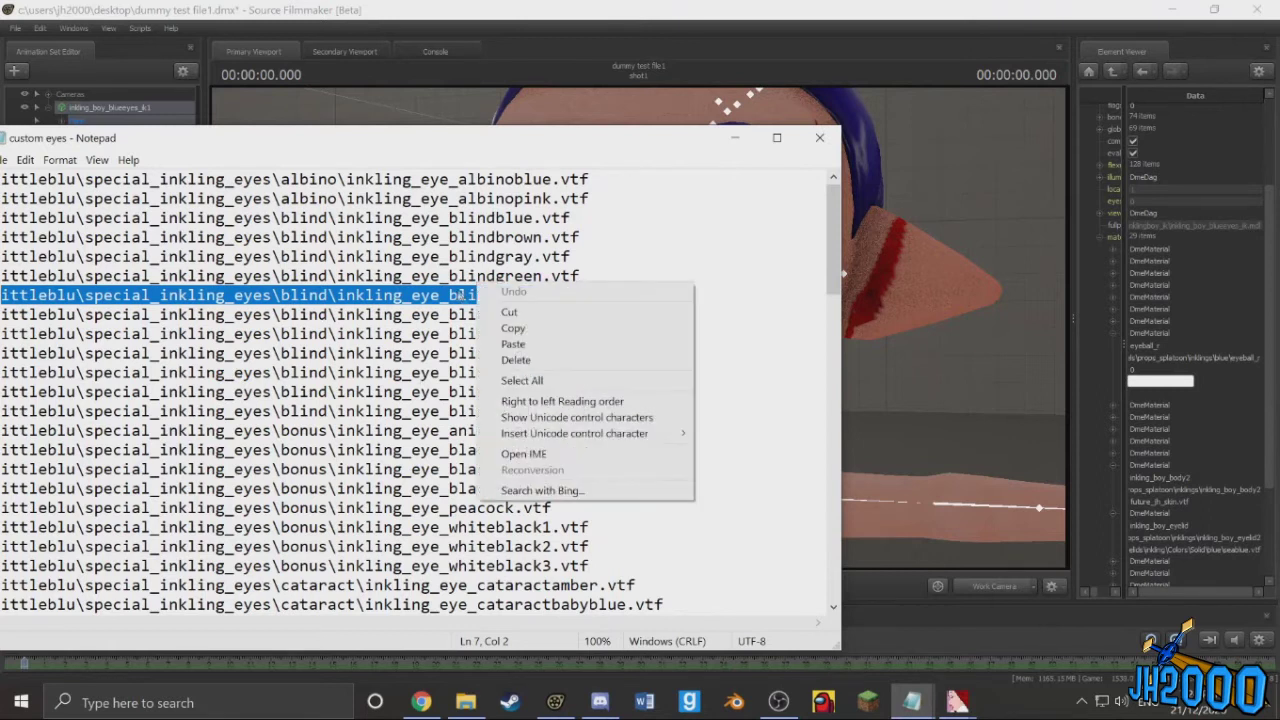
pyautogui.click(528, 328)
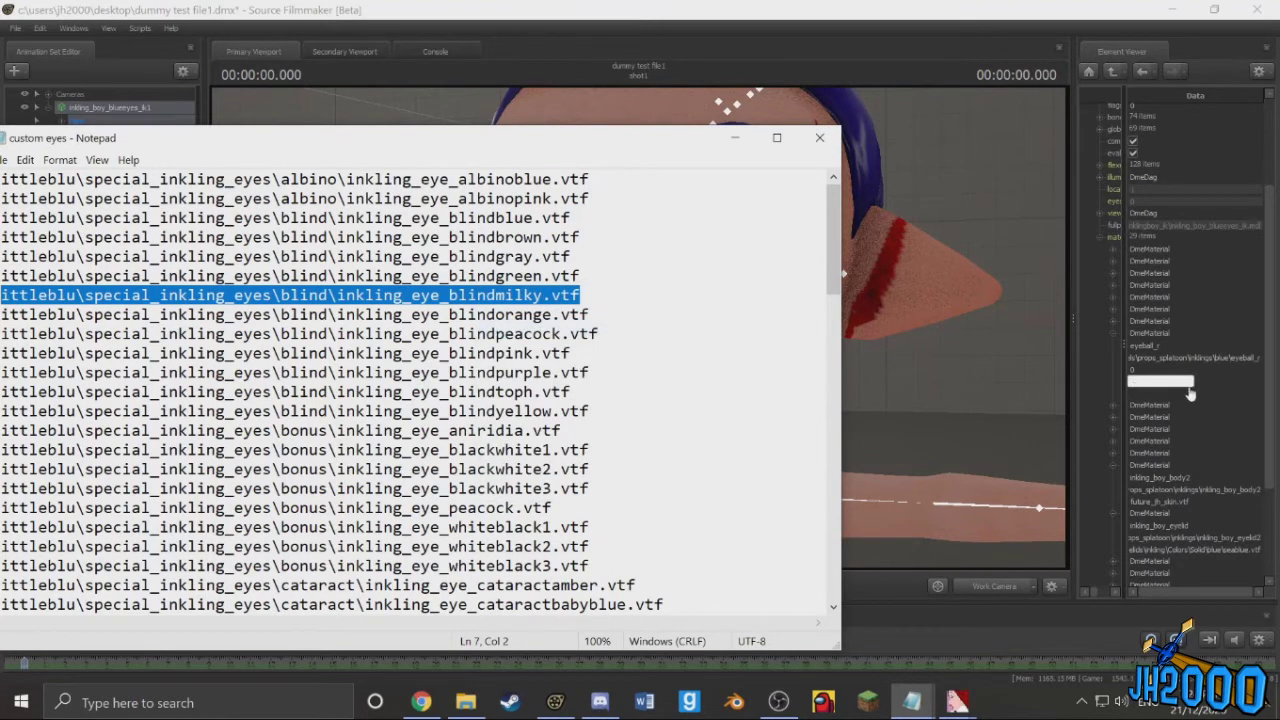
# Step: Try the recopied blindmilky path as the $iris value in Source Filmmaker and check the pasted text
pyautogui.click(1185, 385)
pyautogui.click(1075, 353)
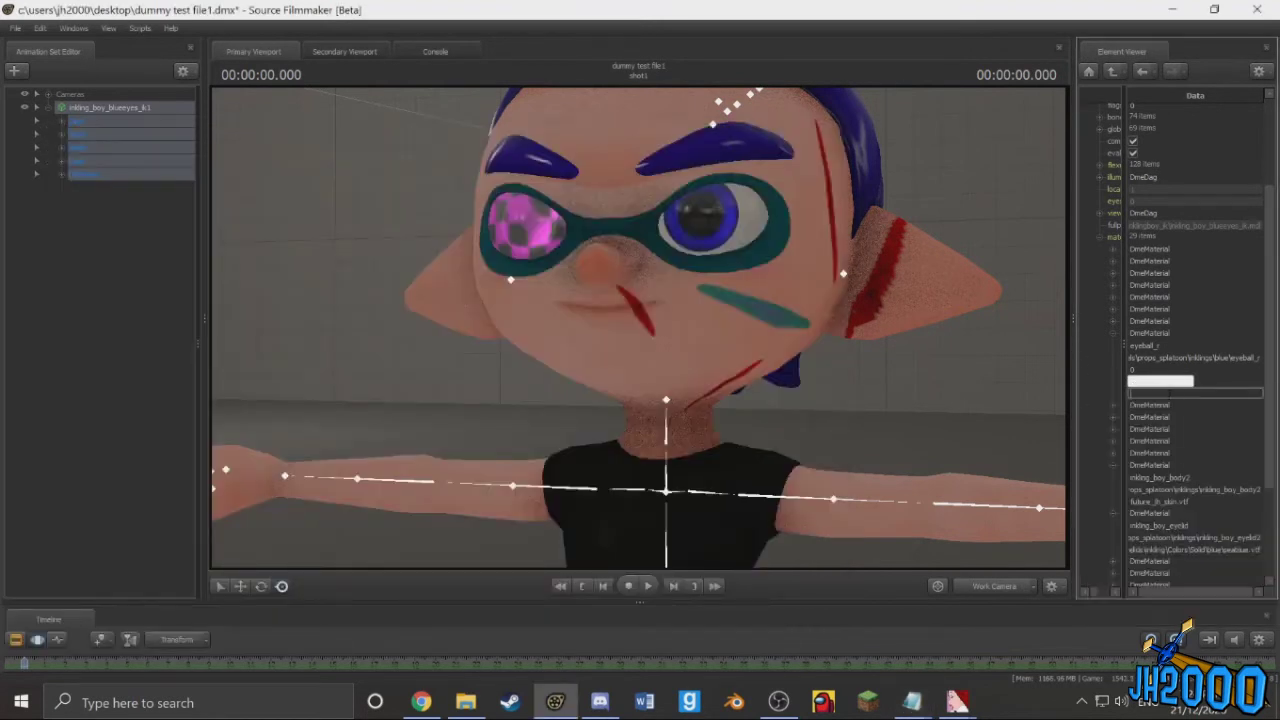
pyautogui.rightClick(1166, 392)
pyautogui.click(1197, 457)
pyautogui.moveTo(808, 419); pyautogui.dragTo(962, 437)
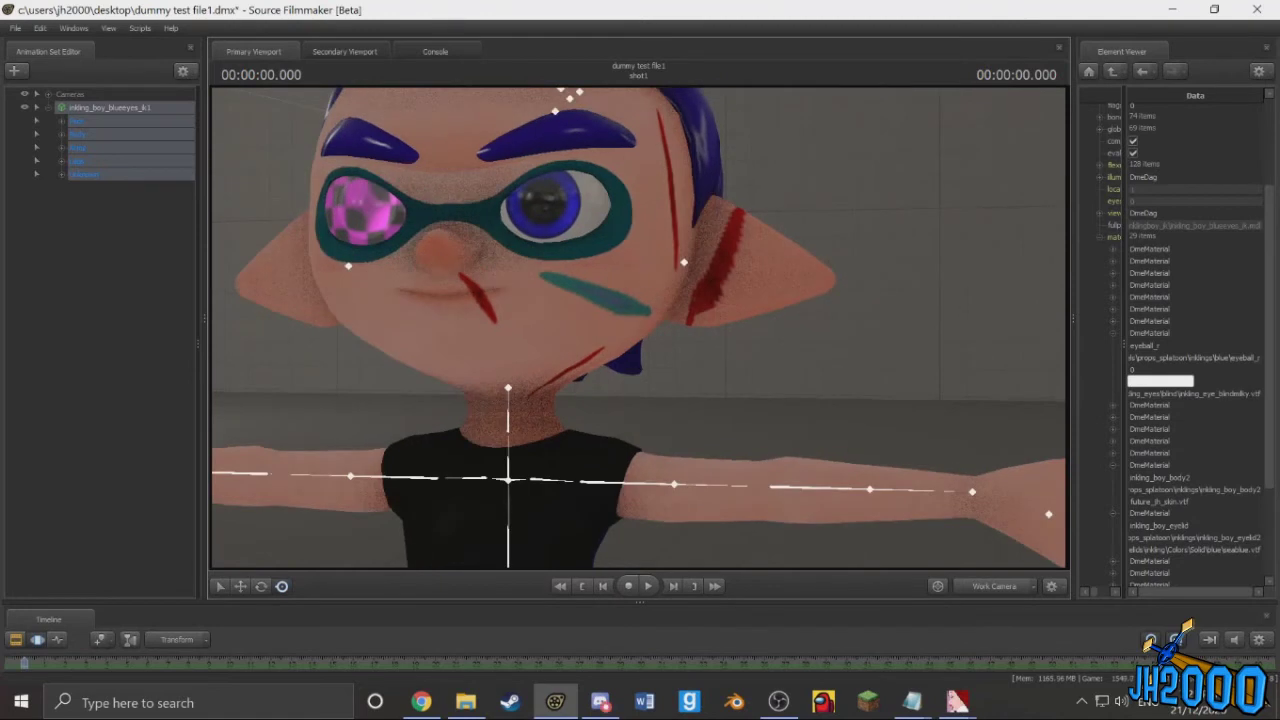
pyautogui.moveTo(1261, 394); pyautogui.dragTo(1129, 385)
pyautogui.hotkey('ctrl', 'v')
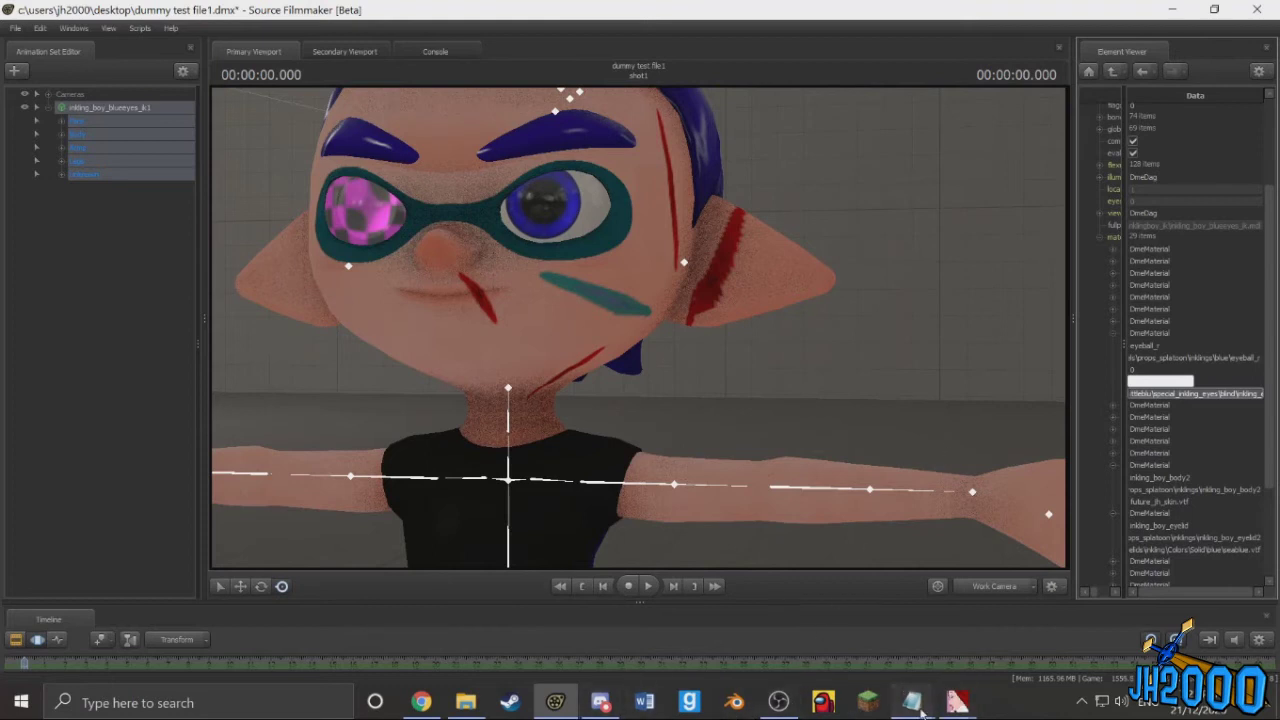
# Step: In the custom eyes text file, copy the complete path littleblu\special_inkling_eyes\blind\inkling_eye_blindmilky.vtf, including its first letter, and minimize the file
pyautogui.moveTo(911, 702)
pyautogui.click(814, 614)
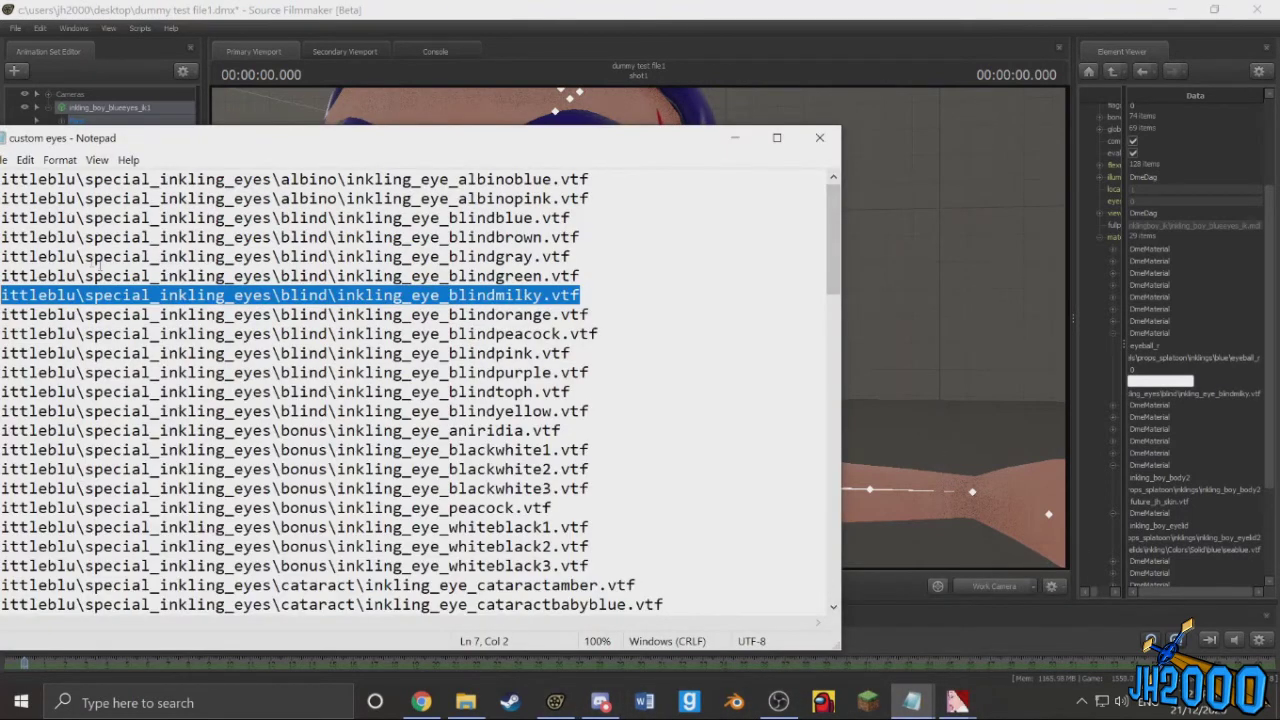
pyautogui.moveTo(433, 143); pyautogui.dragTo(545, 139)
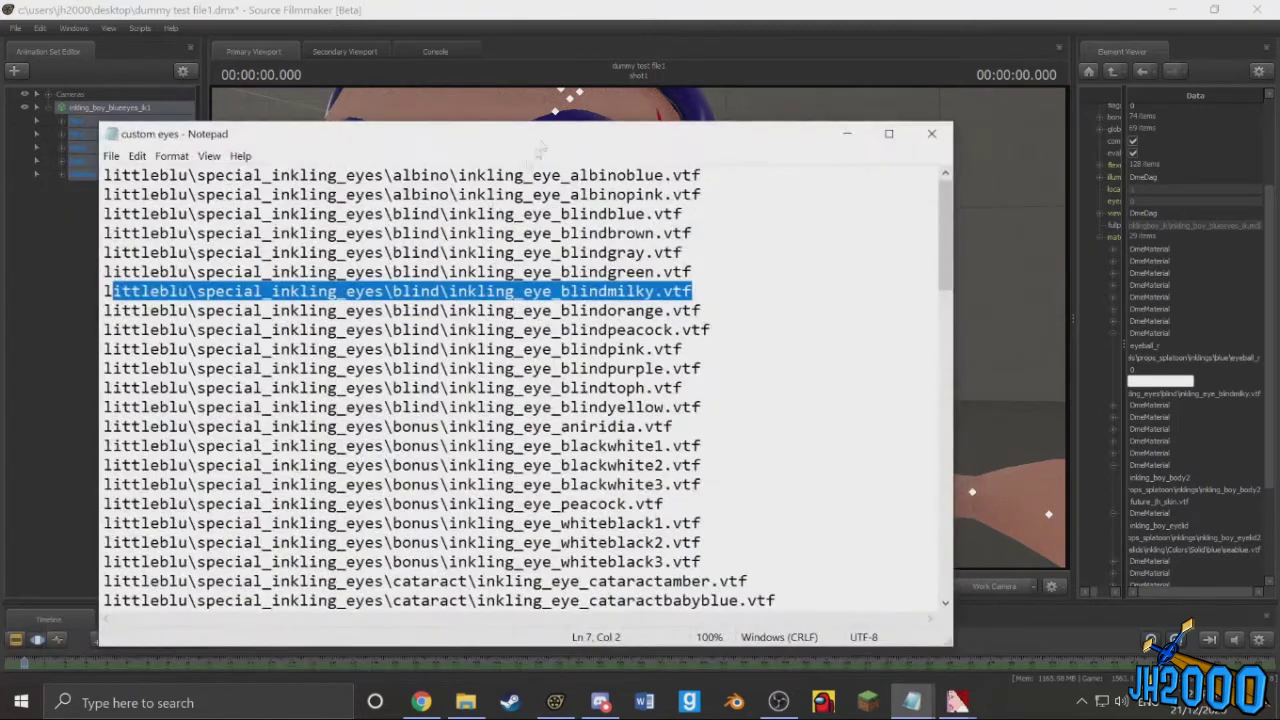
pyautogui.moveTo(106, 291); pyautogui.dragTo(694, 291)
pyautogui.rightClick(262, 291)
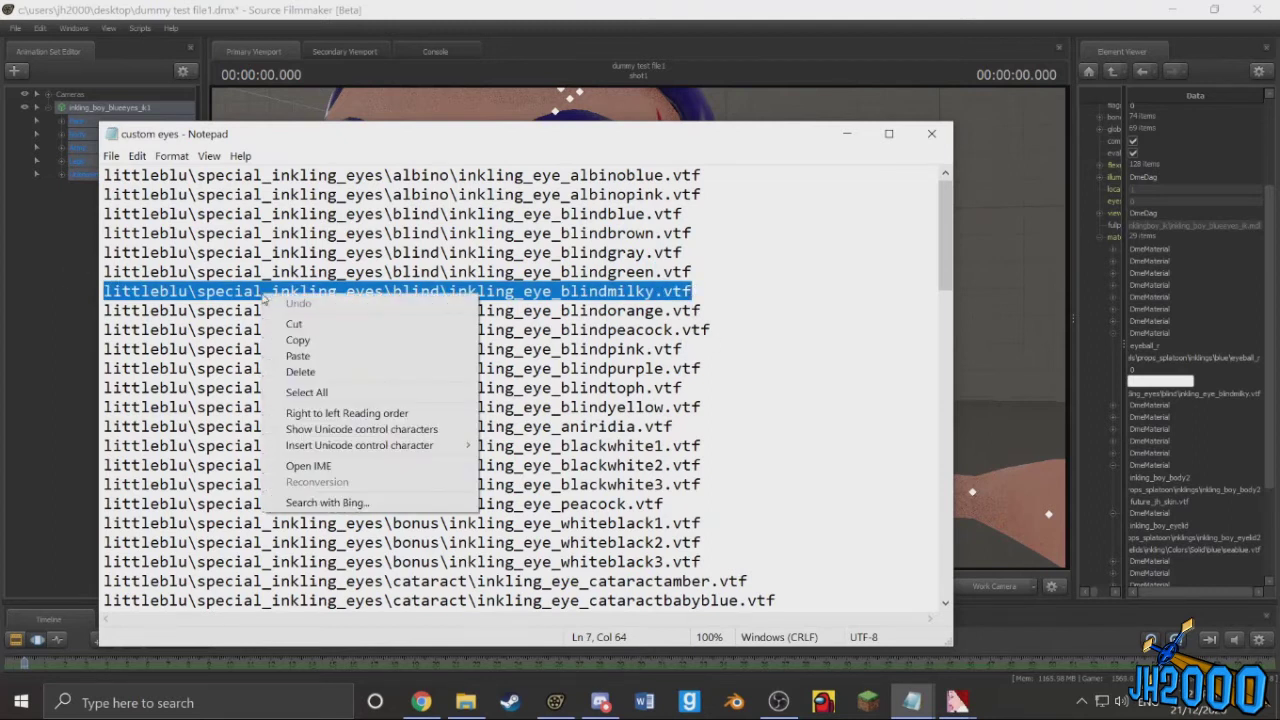
pyautogui.click(295, 339)
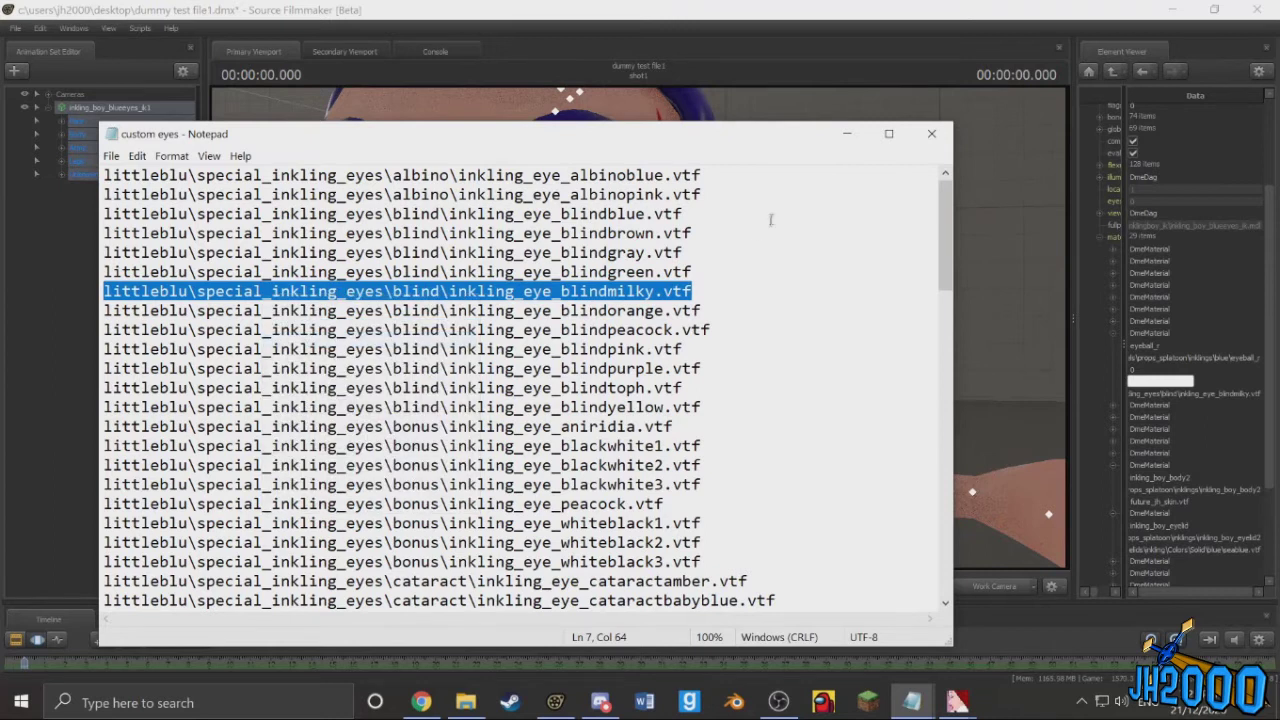
pyautogui.click(846, 133)
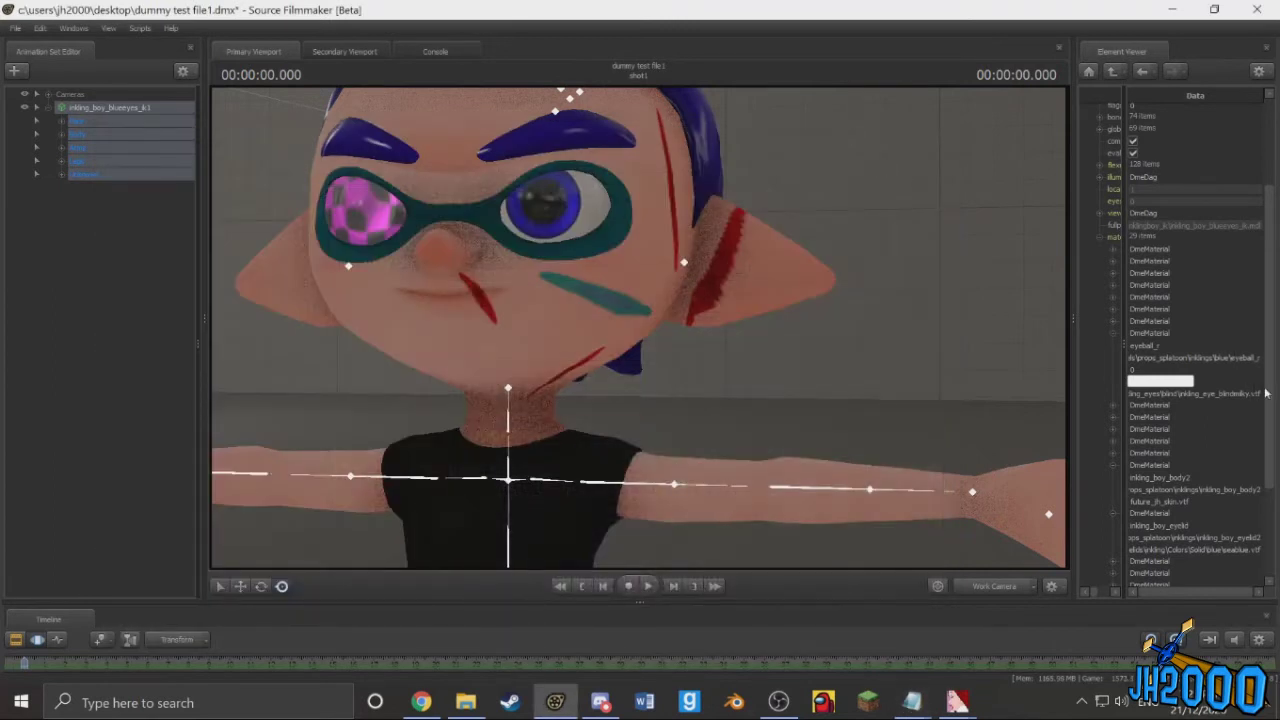
# Step: Set the $iris of eyeball_r to littleblu\special_inkling_eyes\blind\inkling_eye_blindmilky.vtf and inspect the eye and body from several angles
pyautogui.doubleClick(1195, 393)
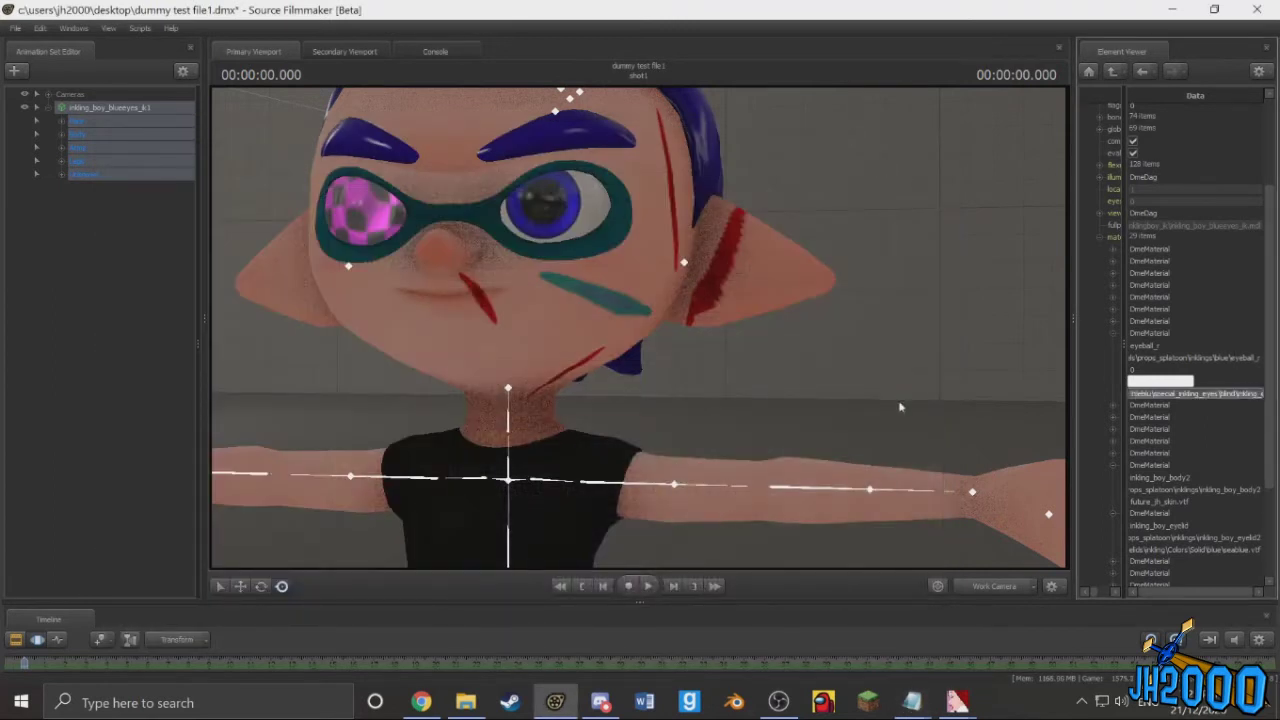
pyautogui.write('f')
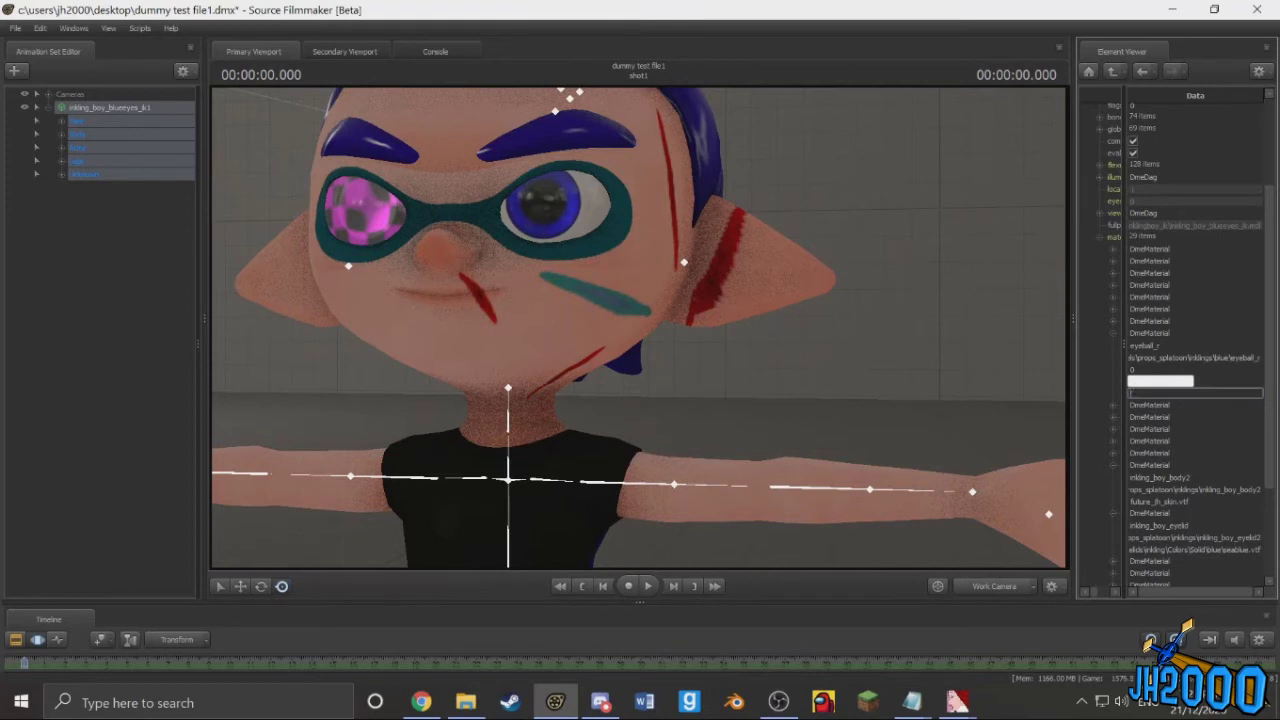
pyautogui.click(1168, 452)
pyautogui.click(905, 444)
pyautogui.moveTo(905, 444); pyautogui.dragTo(729, 383)
pyautogui.moveTo(609, 416)
pyautogui.mouseDown()
pyautogui.moveTo(612, 460)
pyautogui.moveTo(612, 412)
pyautogui.mouseUp()
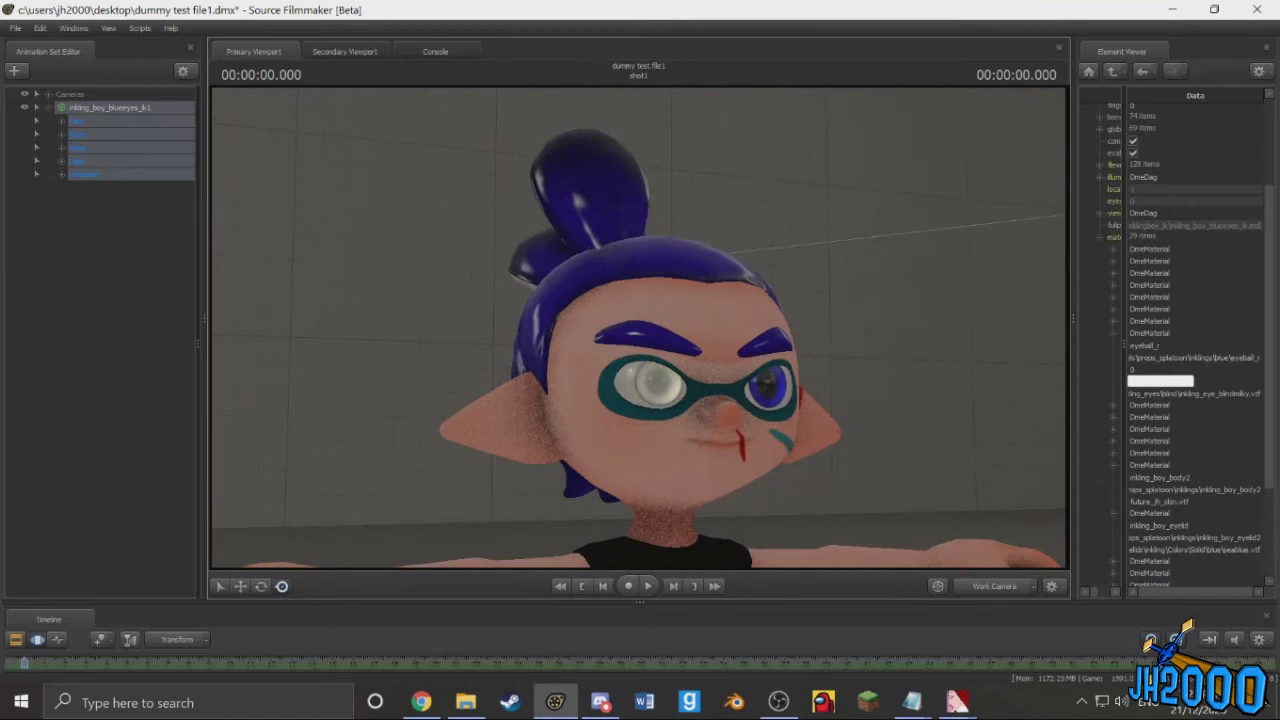
pyautogui.moveTo(612, 412); pyautogui.dragTo(718, 448)
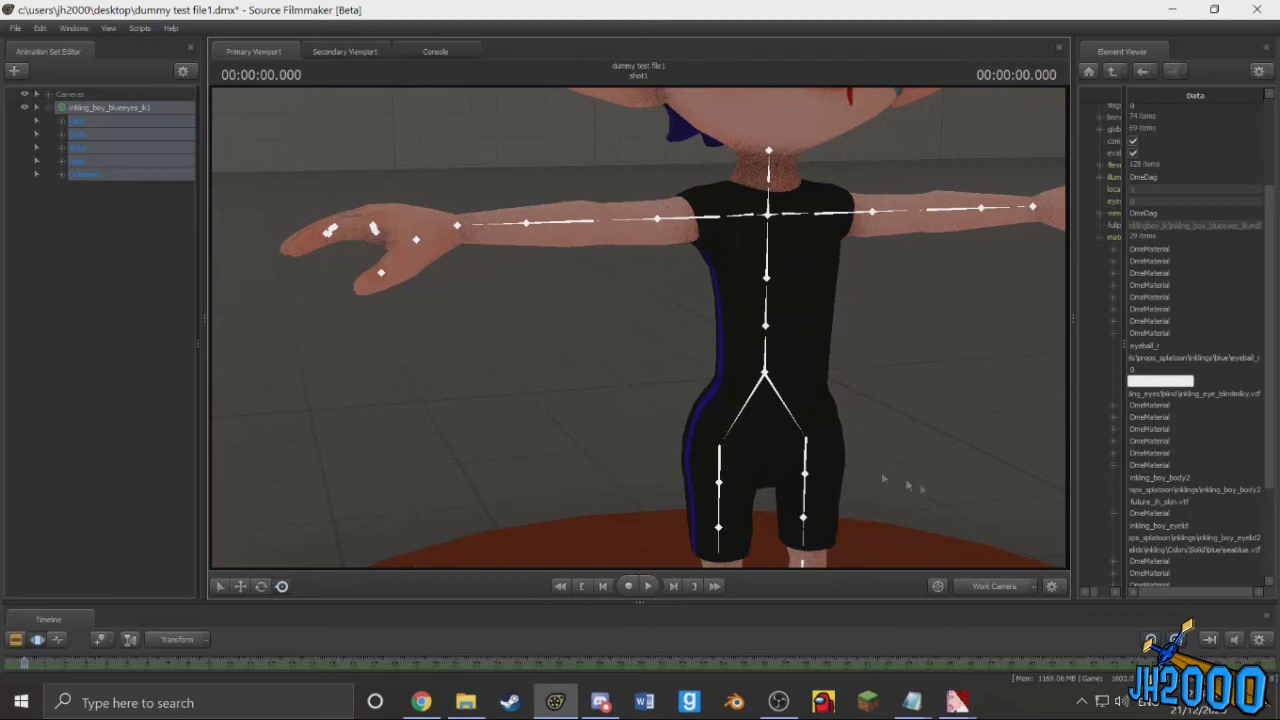
pyautogui.moveTo(588, 357); pyautogui.dragTo(600, 400)
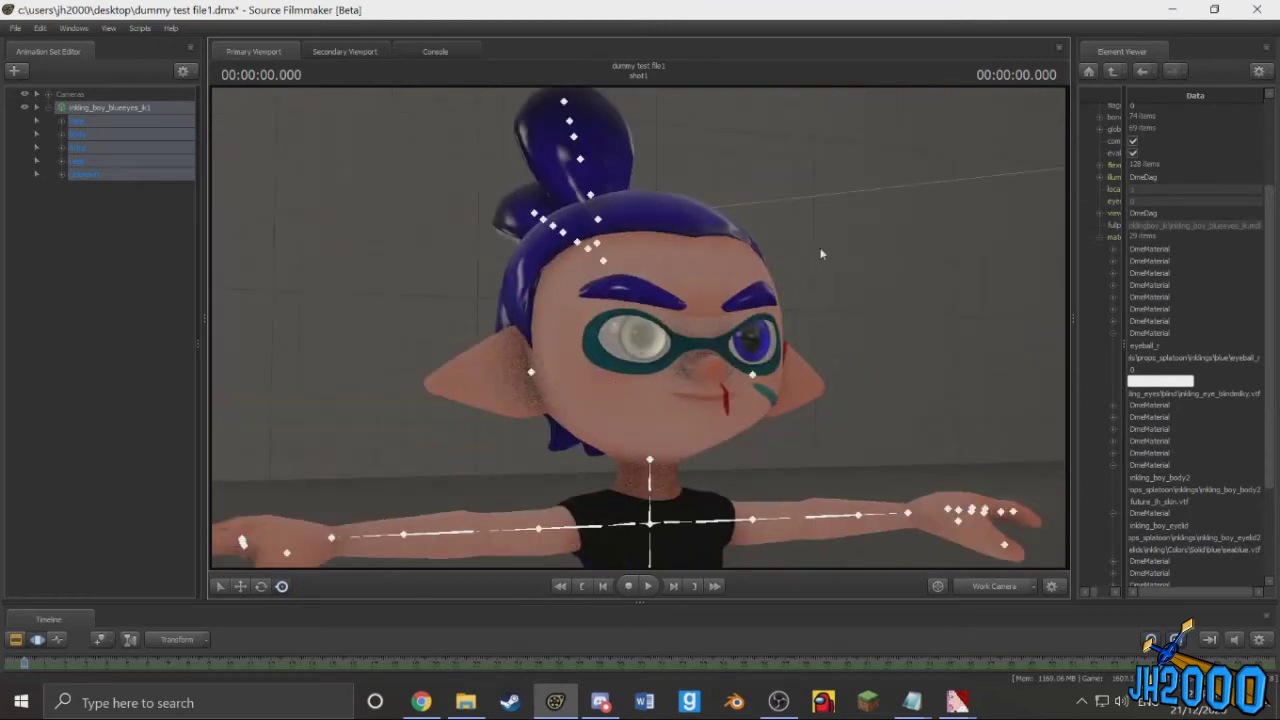
pyautogui.moveTo(790, 400); pyautogui.dragTo(800, 347)
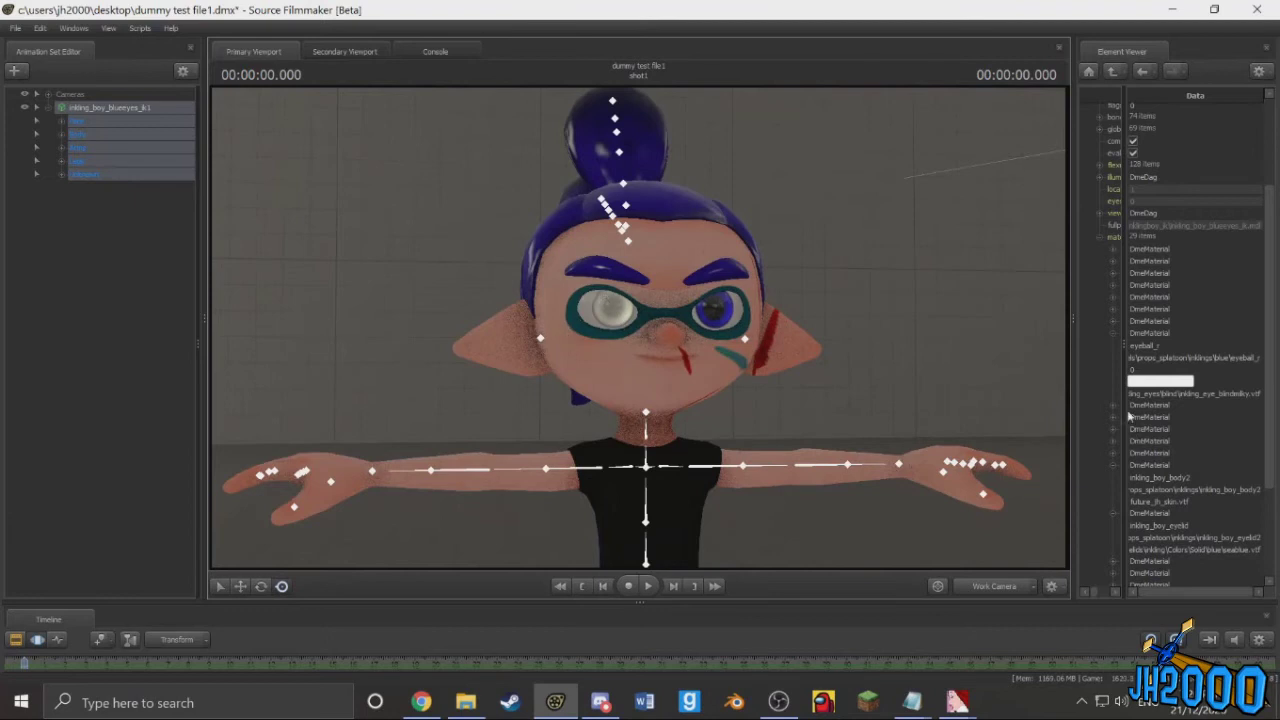
# Step: Review the material attribute names and their values in the Element Viewer, and return to the blind folder in File Explorer
pyautogui.moveTo(1126, 402); pyautogui.dragTo(1244, 408)
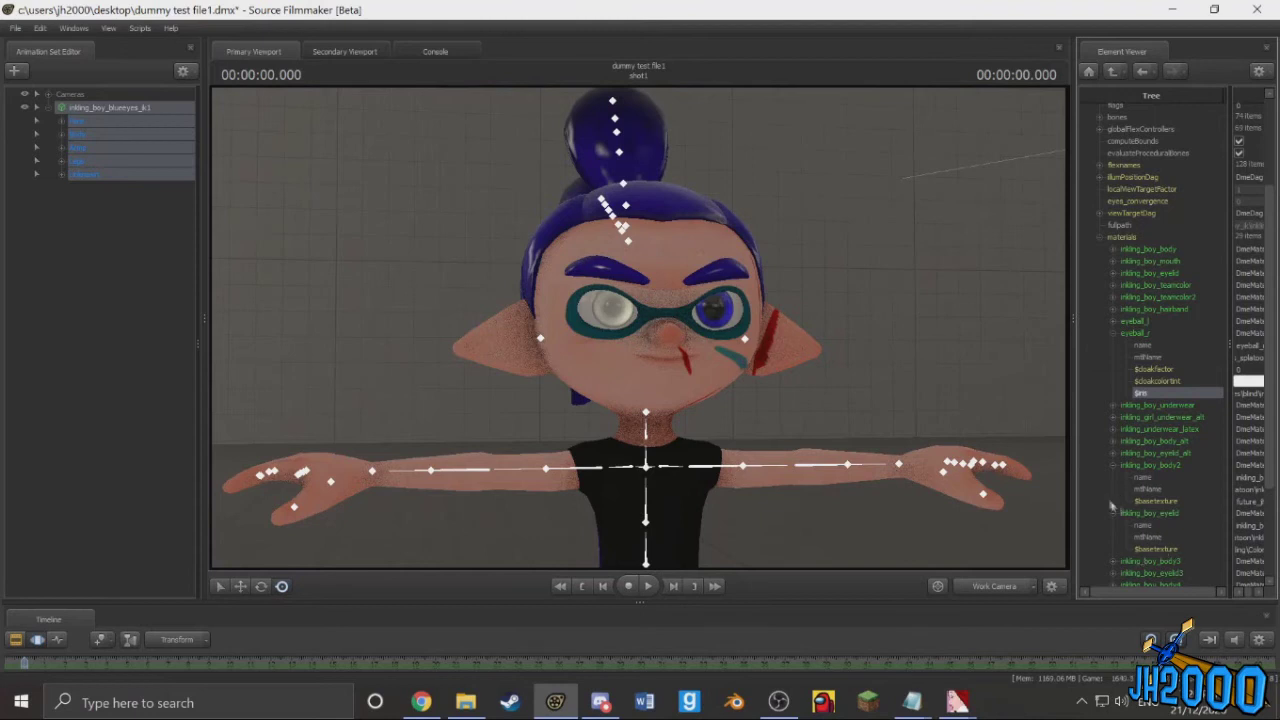
pyautogui.moveTo(1228, 497); pyautogui.dragTo(1120, 494)
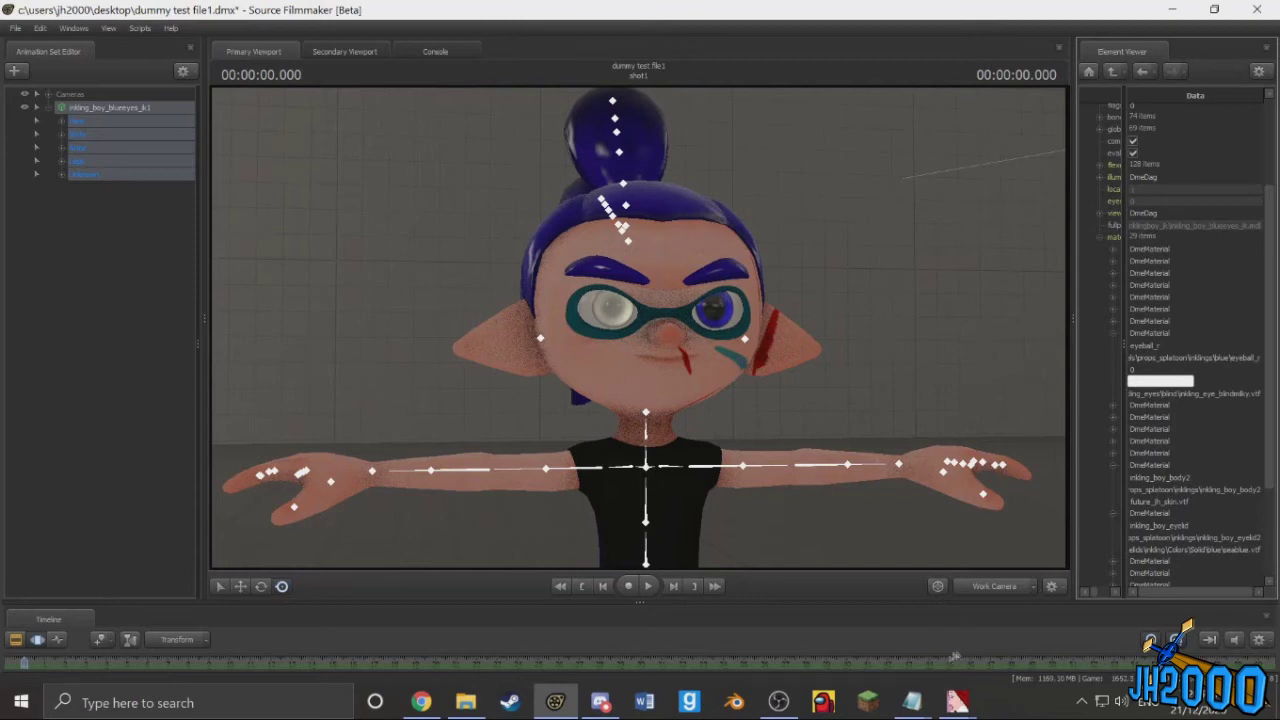
pyautogui.click(465, 702)
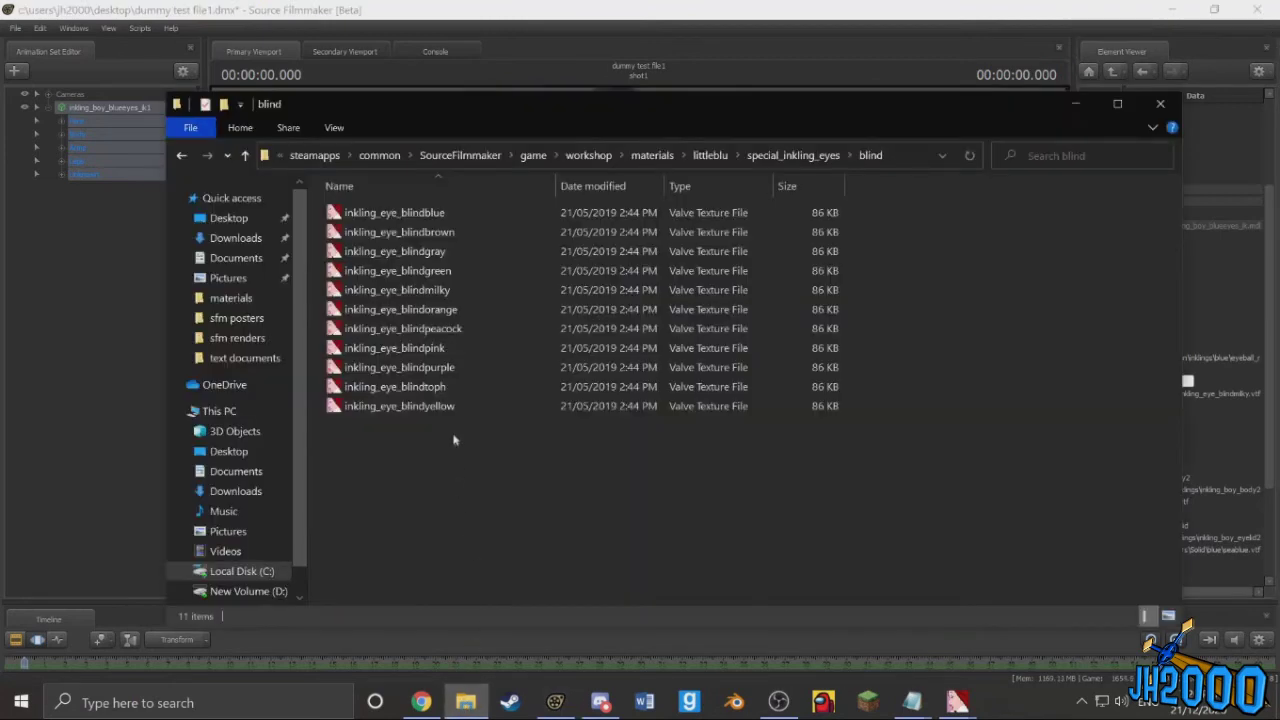
# Step: Open the file name of inkling_eye_blindyellow for editing, leave it without changes, and minimize the blind folder window
pyautogui.rightClick(440, 405)
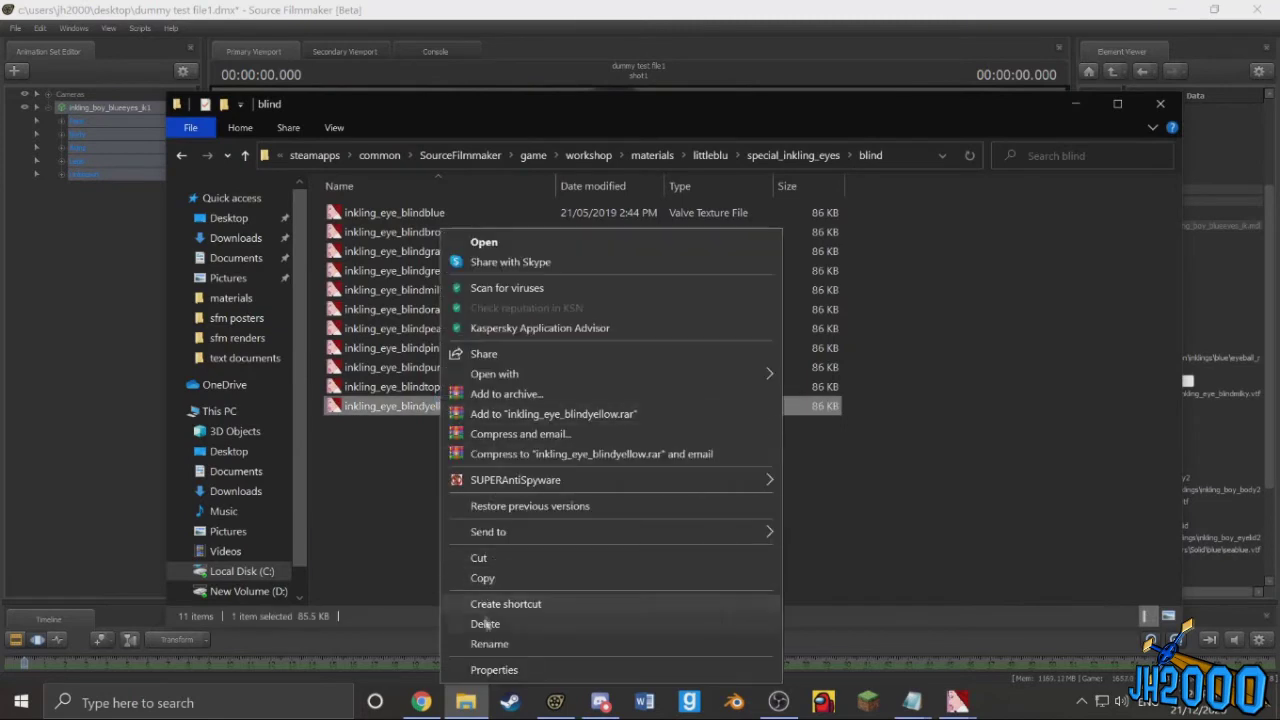
pyautogui.click(504, 646)
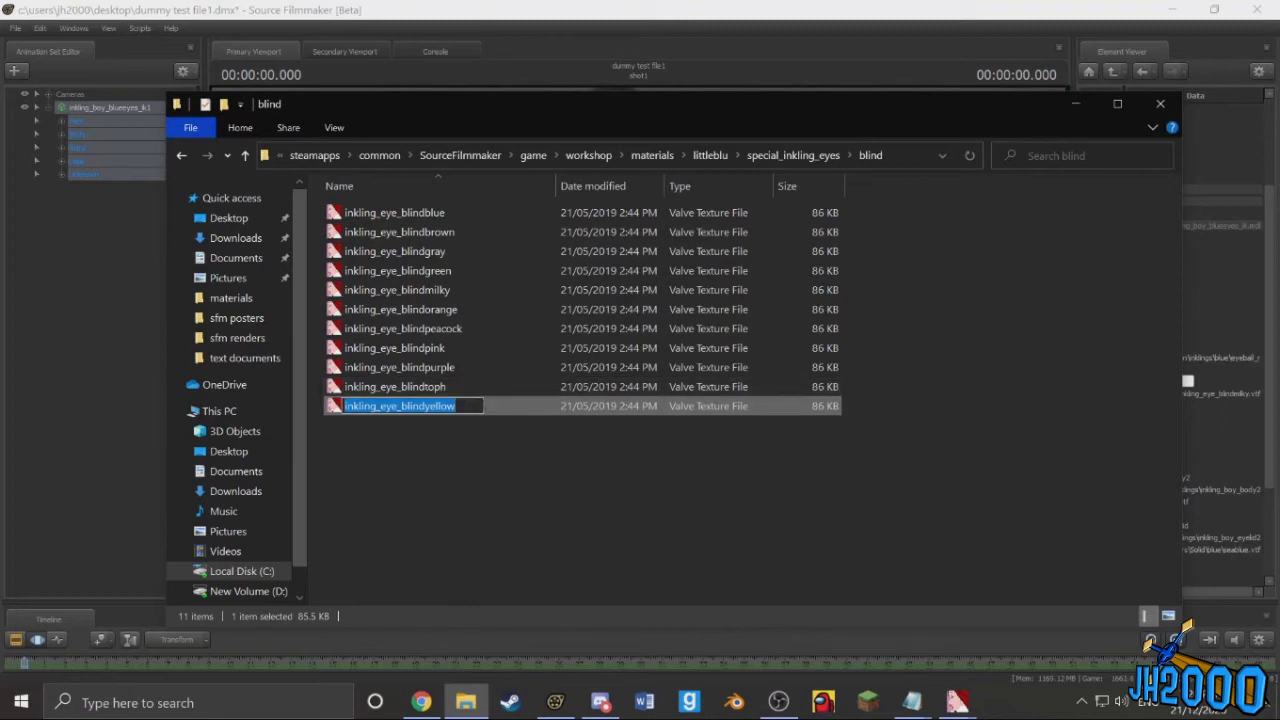
pyautogui.click(613, 490)
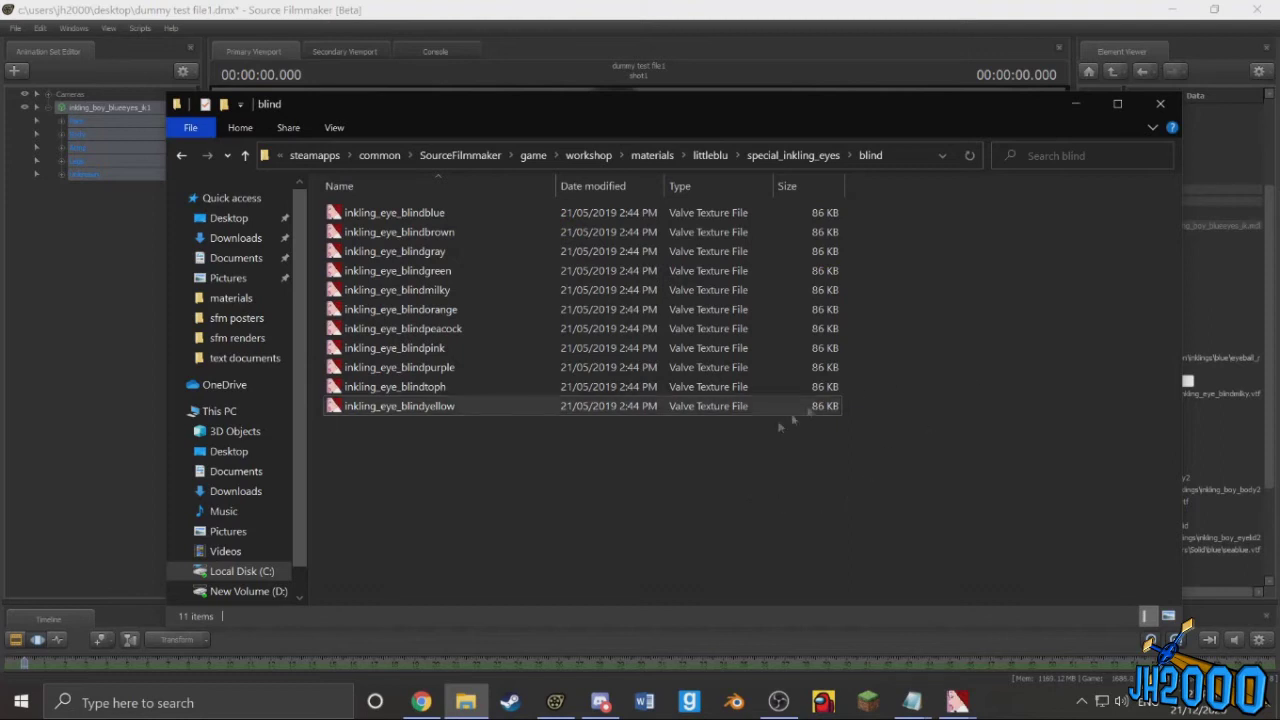
pyautogui.click(1075, 103)
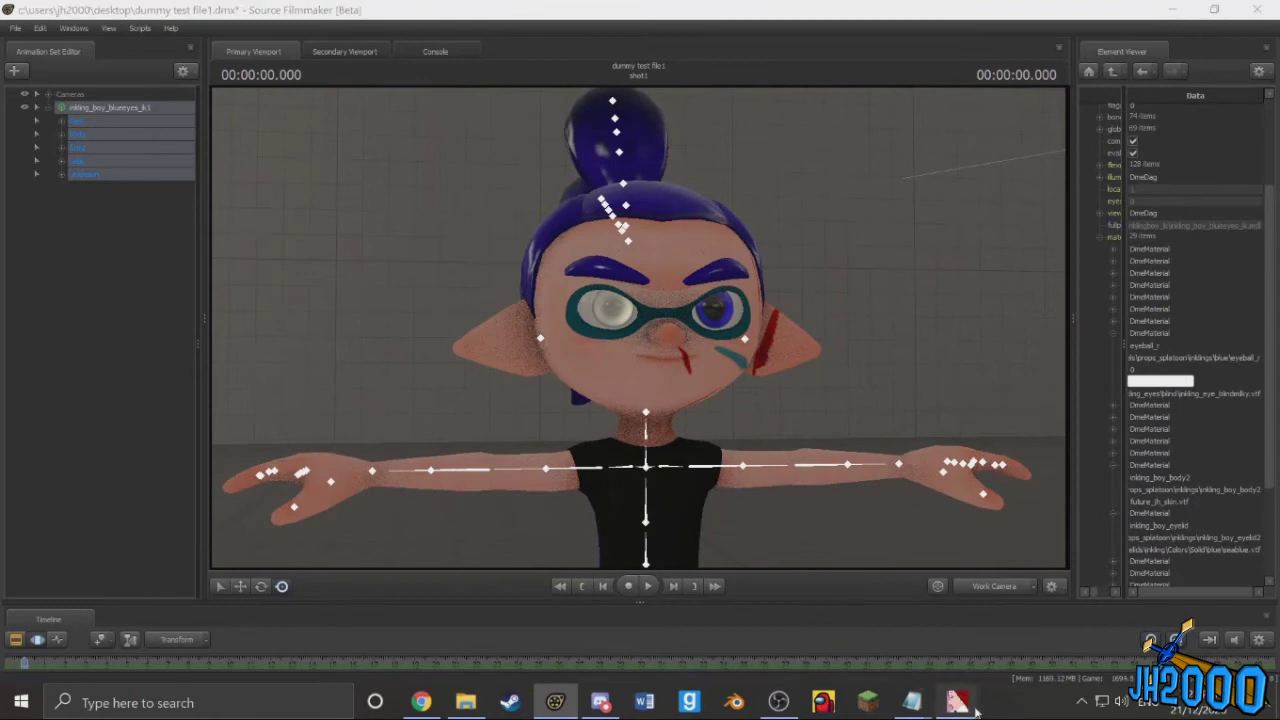
# Step: Bring up VTFEdit and close it, and minimize Source Filmmaker and the custom eyelids text file to reach the desktop
pyautogui.moveTo(958, 703)
pyautogui.click(1054, 625)
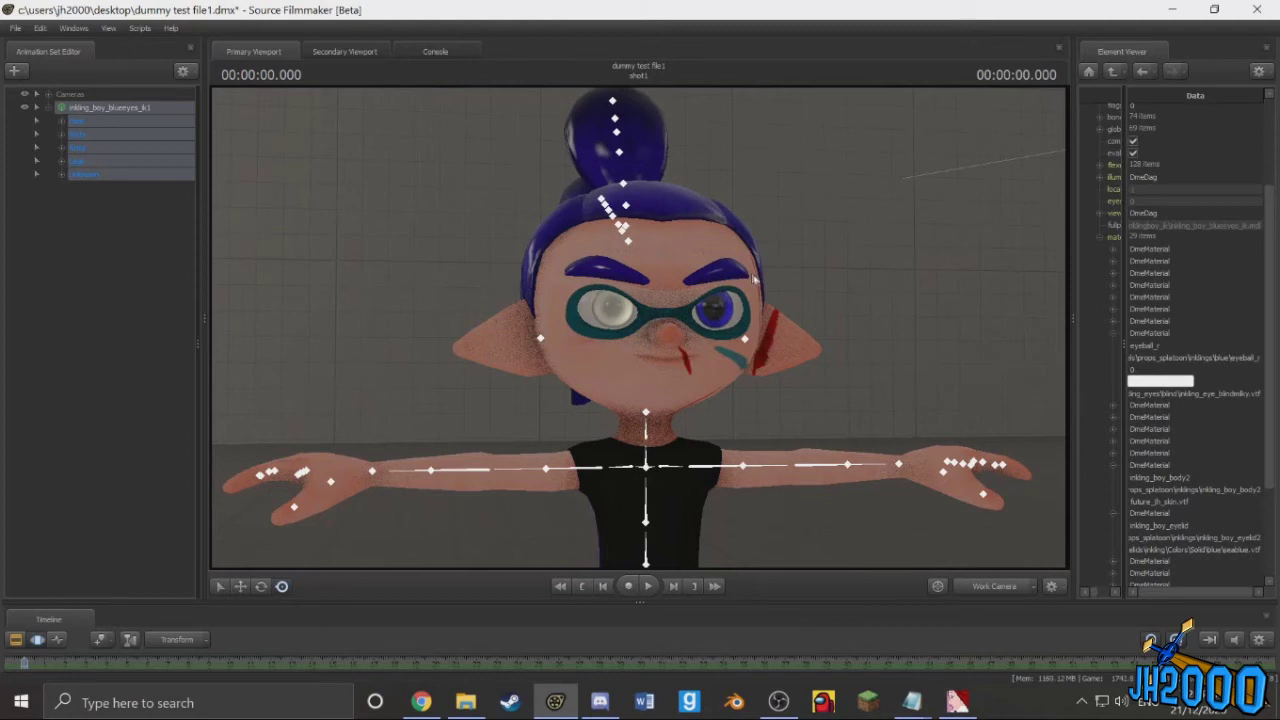
pyautogui.click(968, 705)
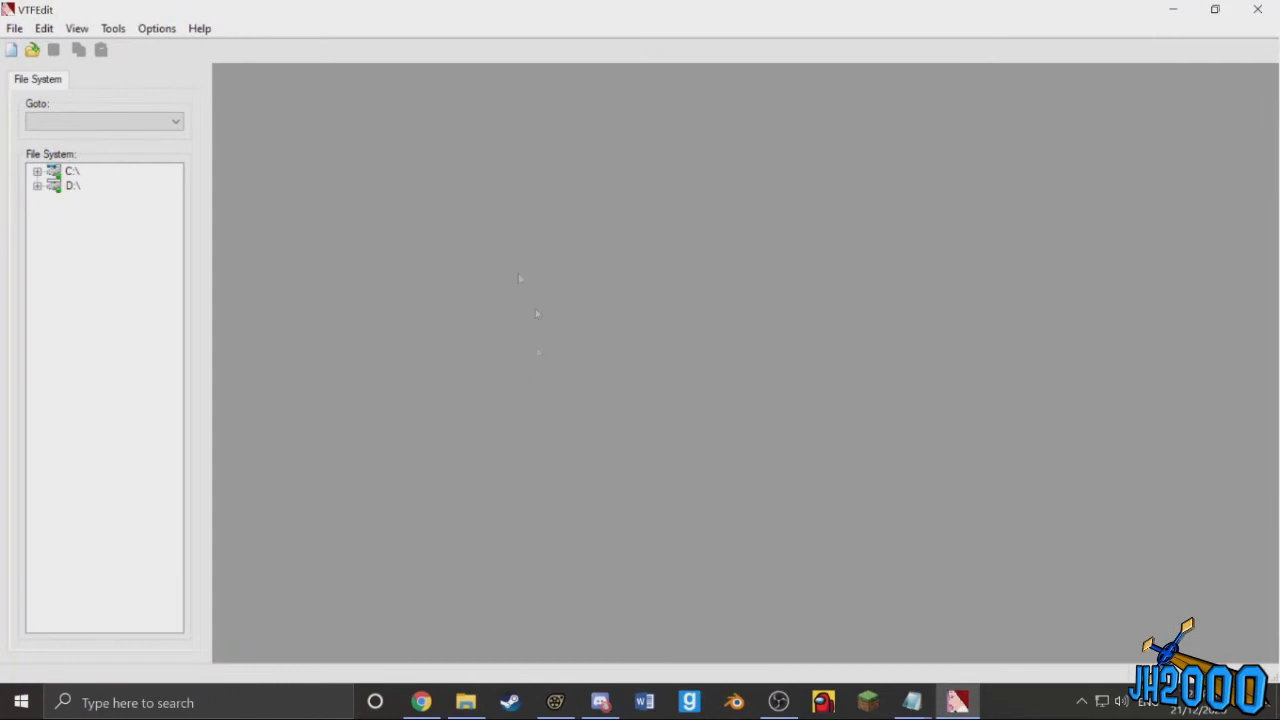
pyautogui.click(1257, 9)
pyautogui.click(1174, 10)
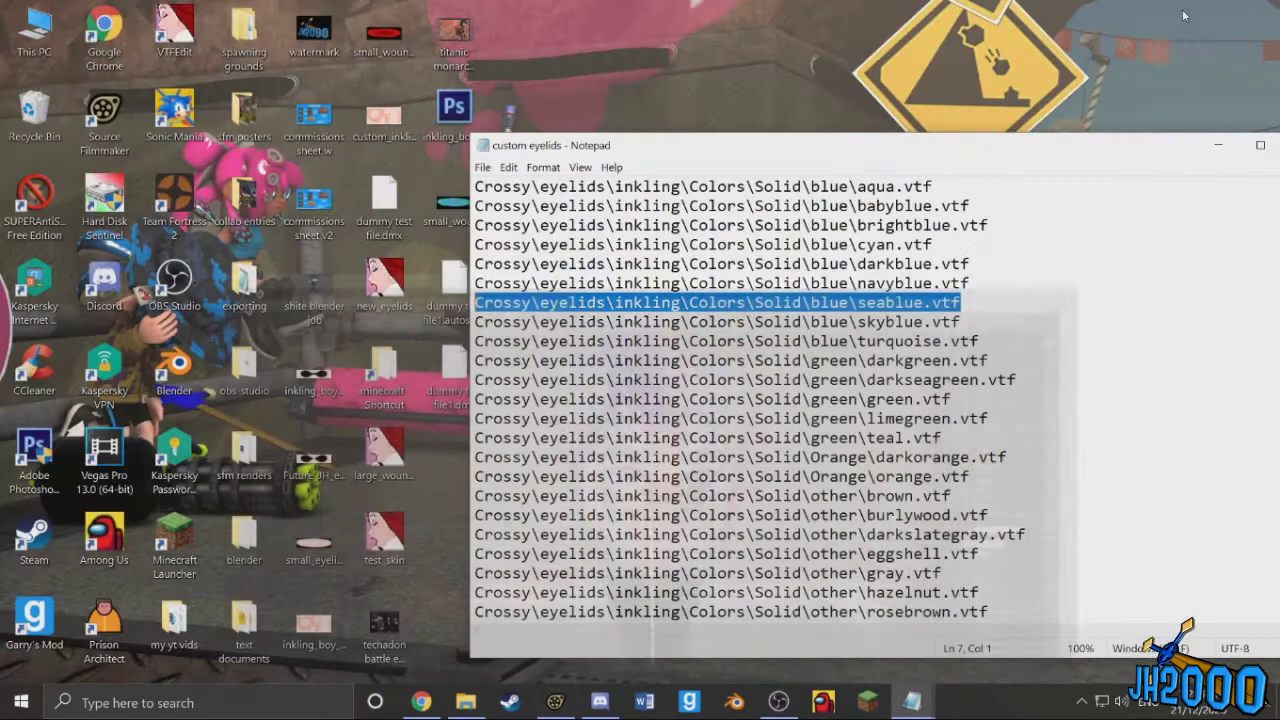
pyautogui.click(1220, 145)
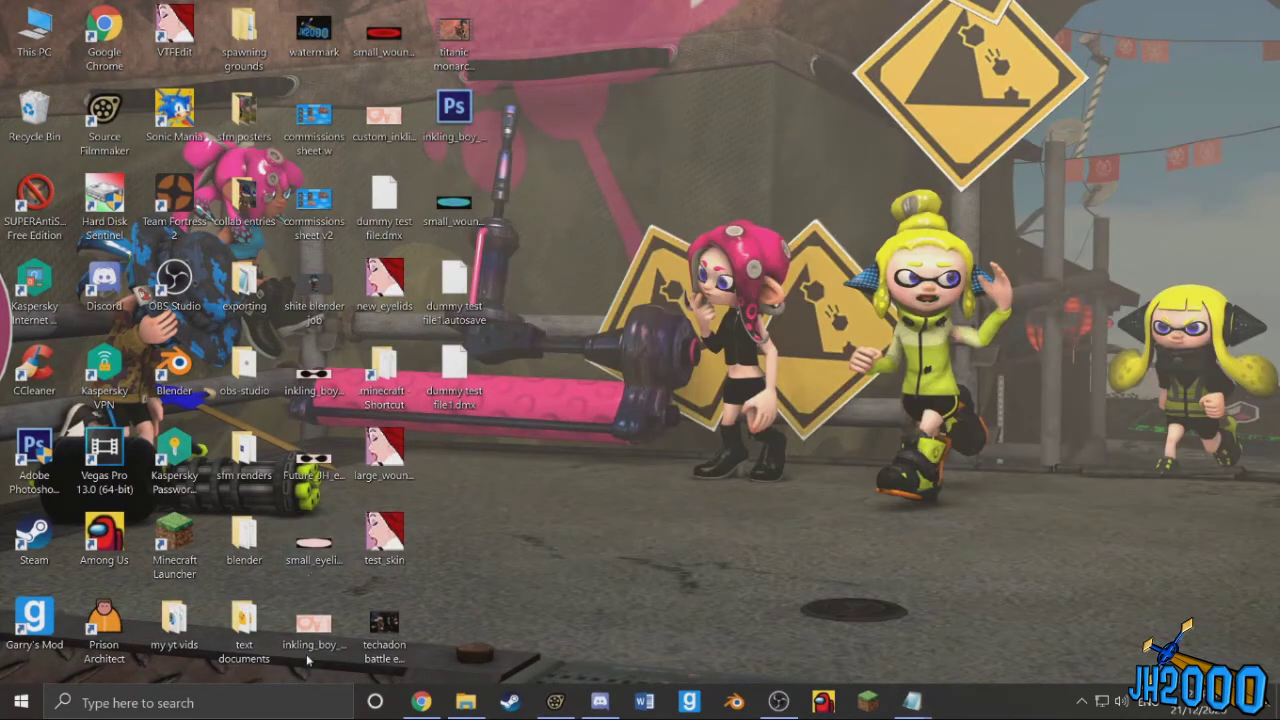
# Step: Open the inkling_boy_eyelid image from the desktop in VTFEdit, accept the existing VTF options, and minimize the resulting window
pyautogui.rightClick(309, 390)
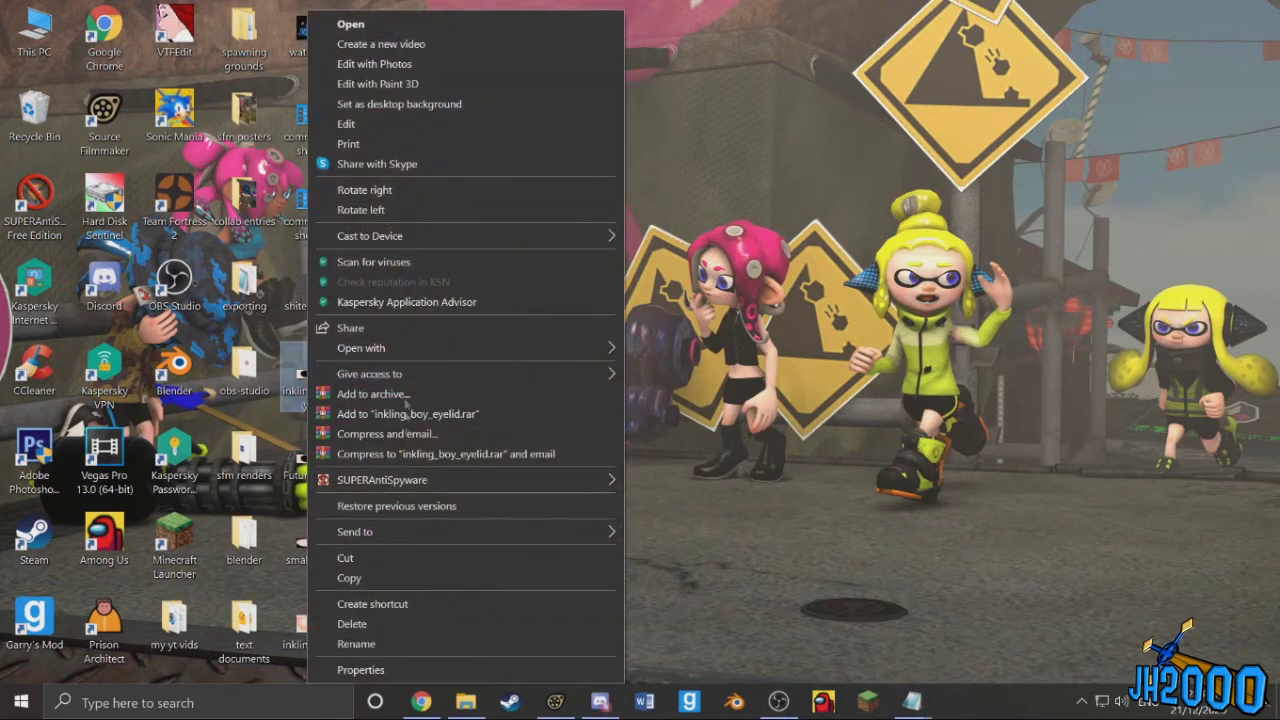
pyautogui.moveTo(566, 350)
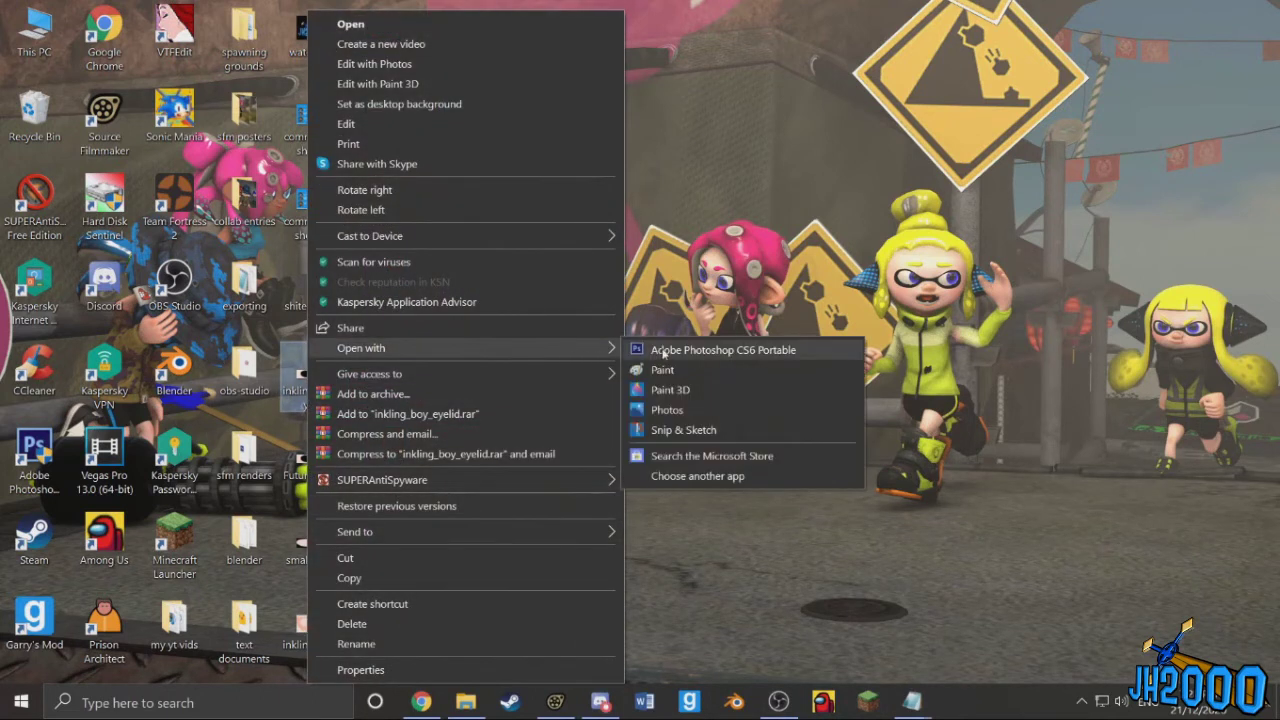
pyautogui.click(682, 477)
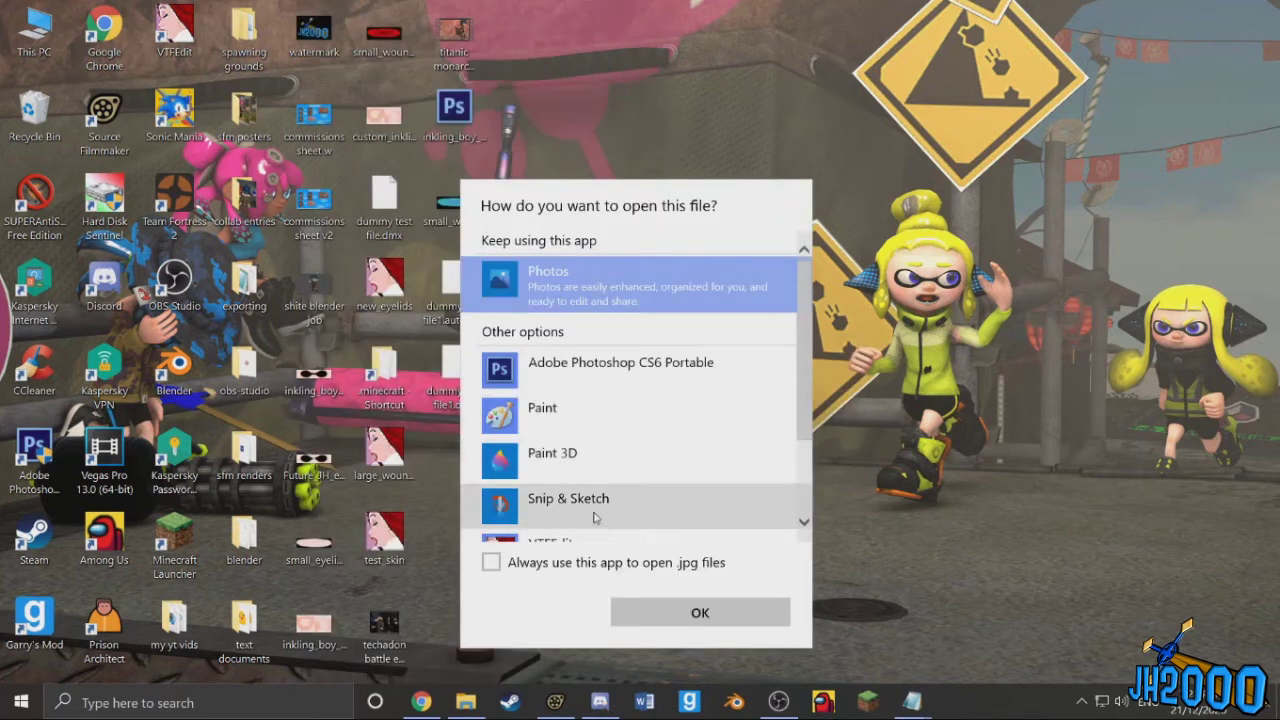
pyautogui.scroll(-2, 594, 517)
pyautogui.click(588, 480)
pyautogui.click(673, 618)
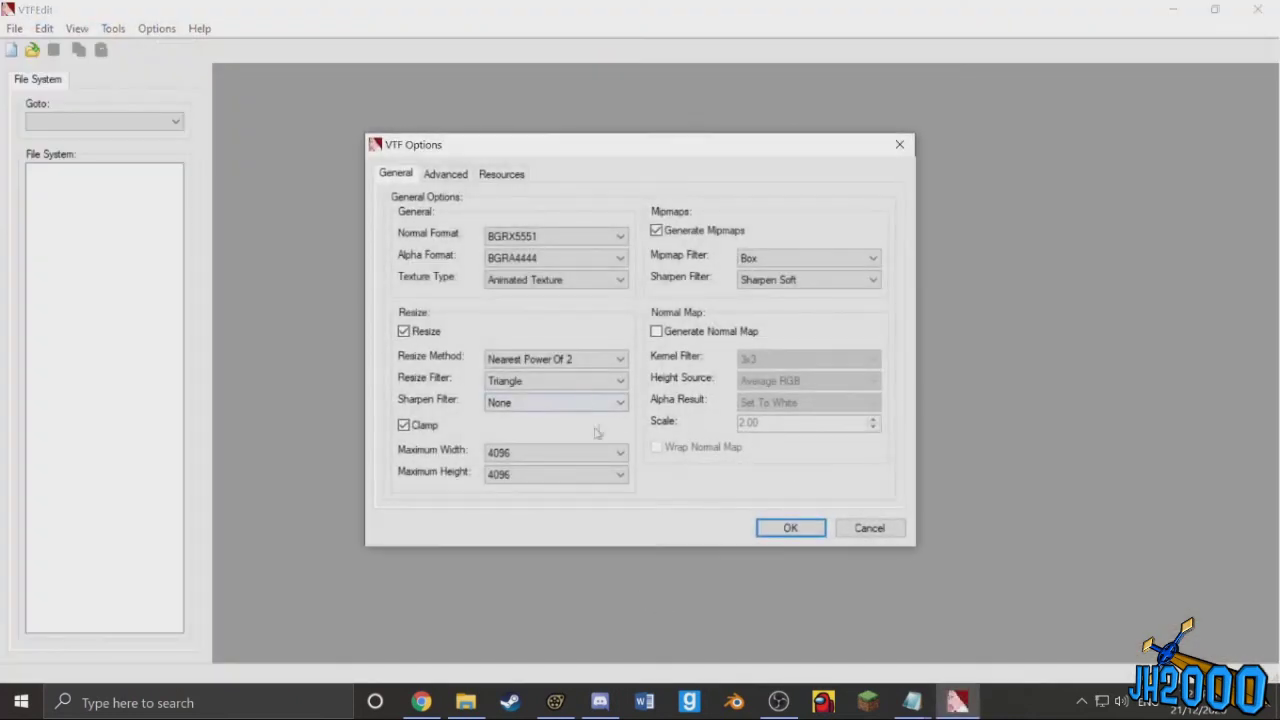
pyautogui.click(790, 528)
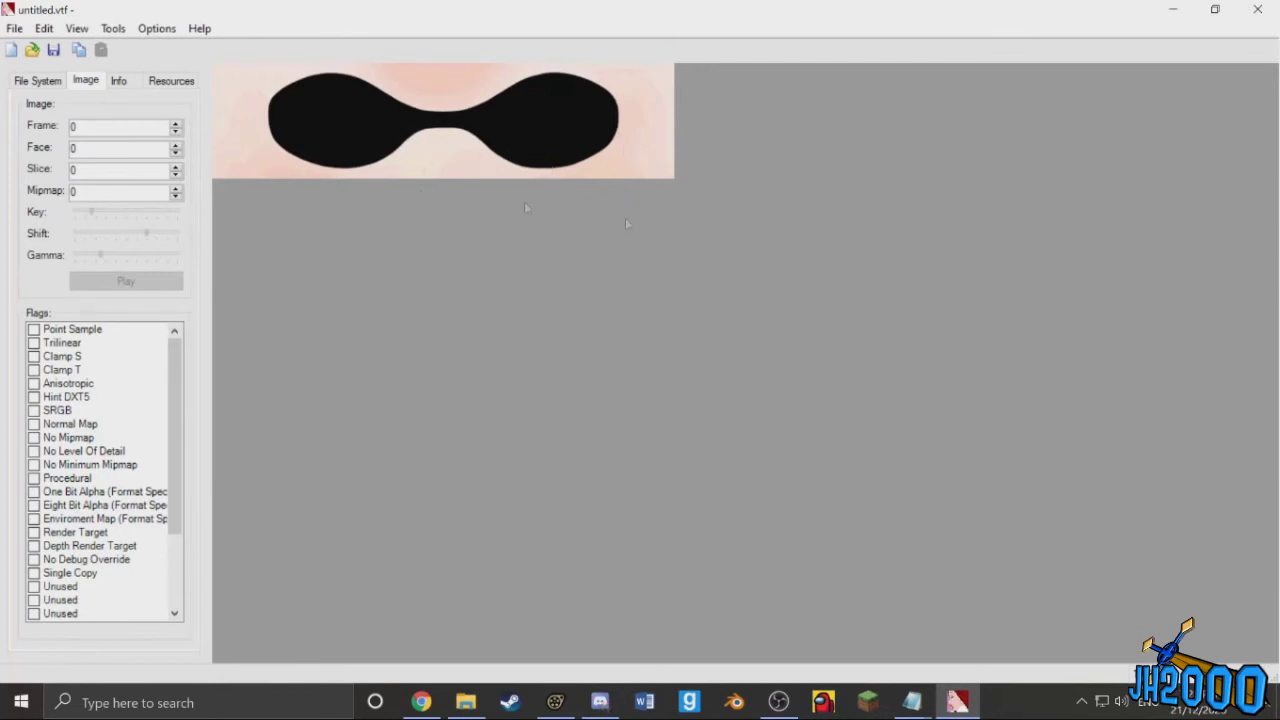
pyautogui.click(1173, 9)
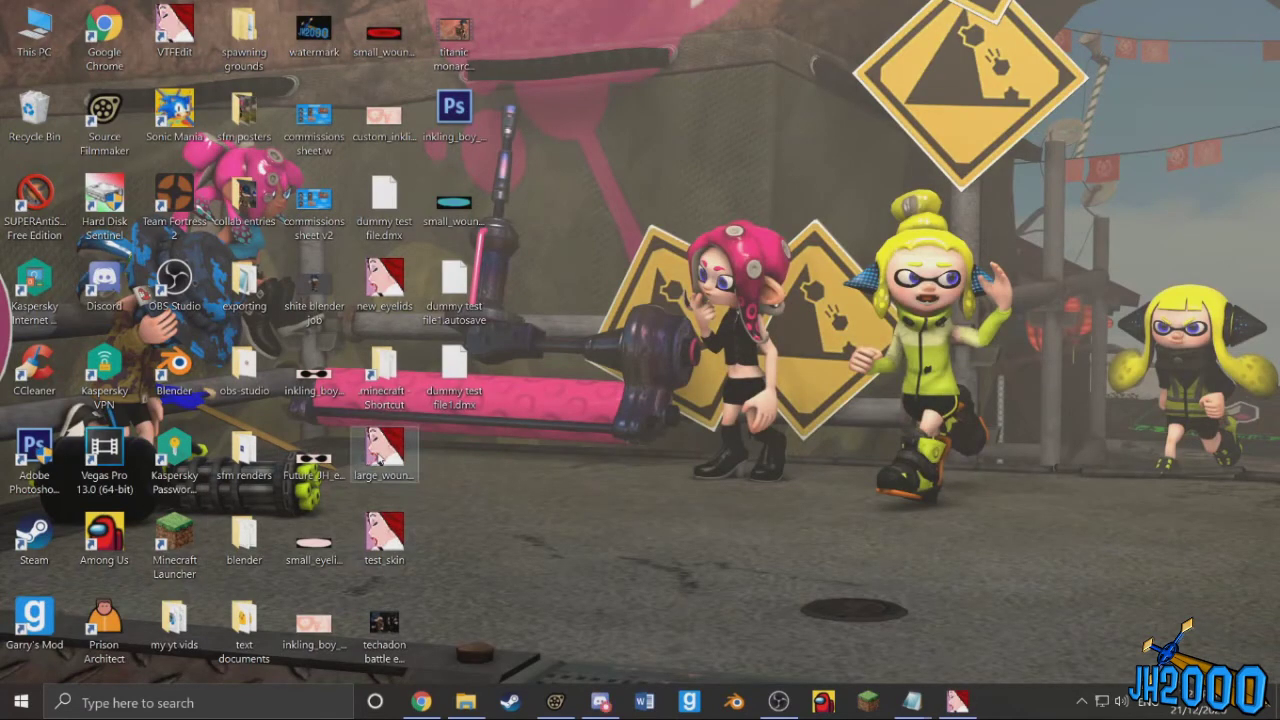
# Step: Open large_wound_skin.vtf from the desktop in VTFEdit and close the untitled.vtf window with the eyelid texture
pyautogui.doubleClick(387, 455)
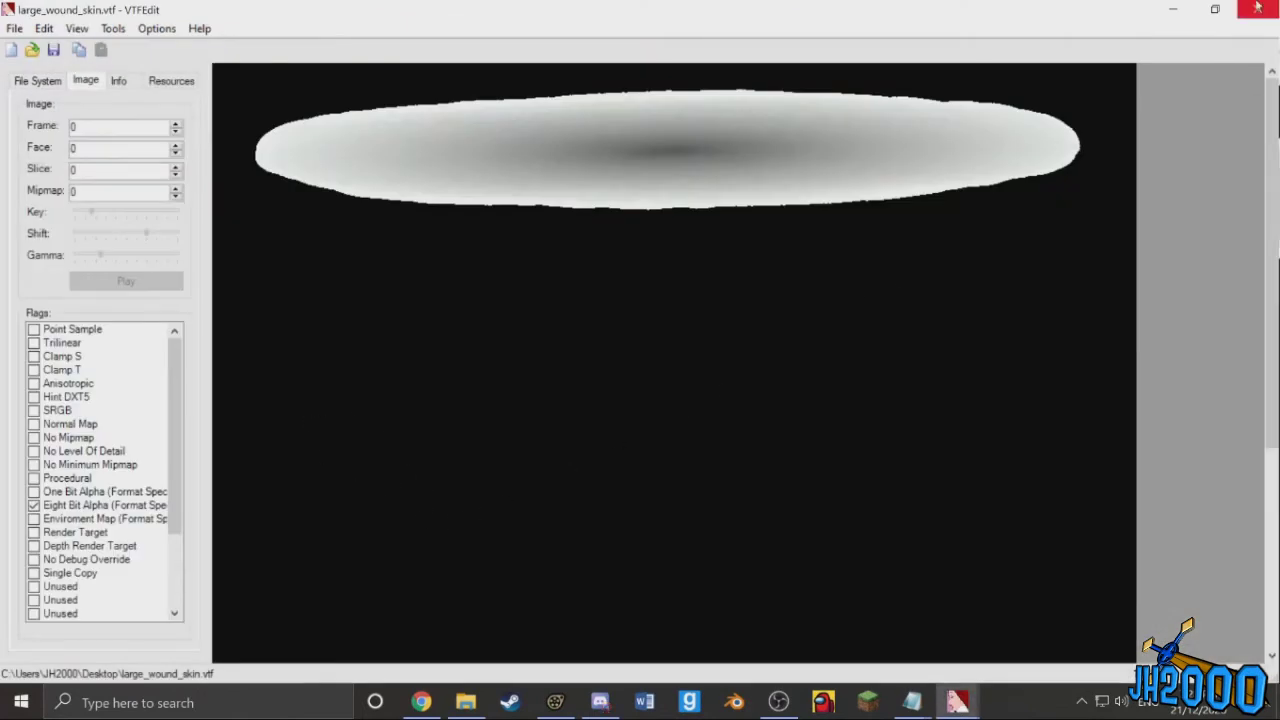
pyautogui.click(1268, 11)
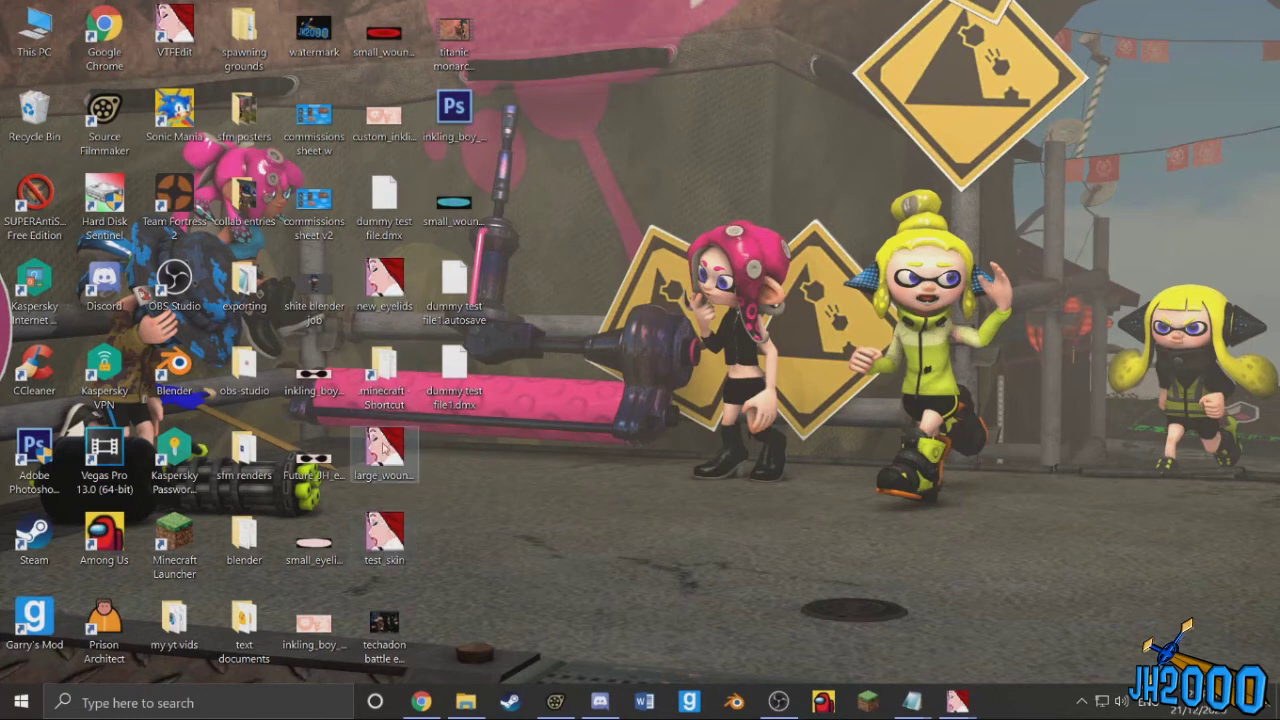
pyautogui.moveTo(957, 702)
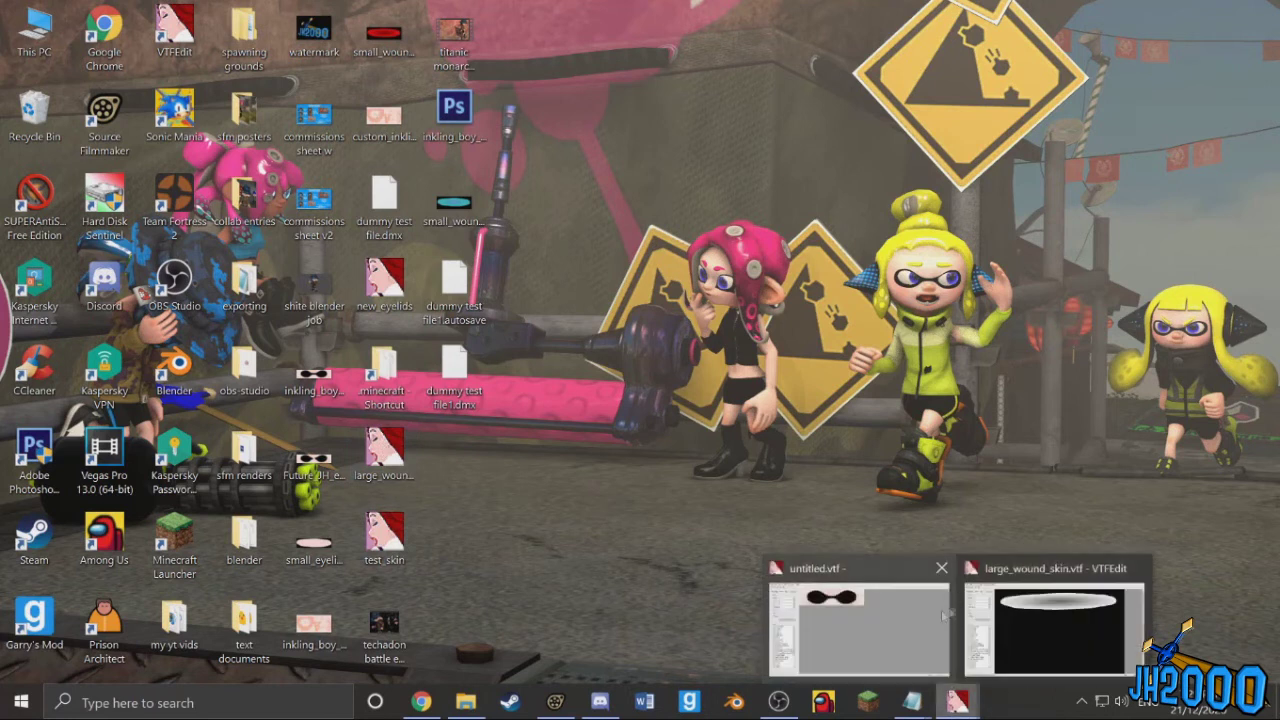
pyautogui.click(892, 612)
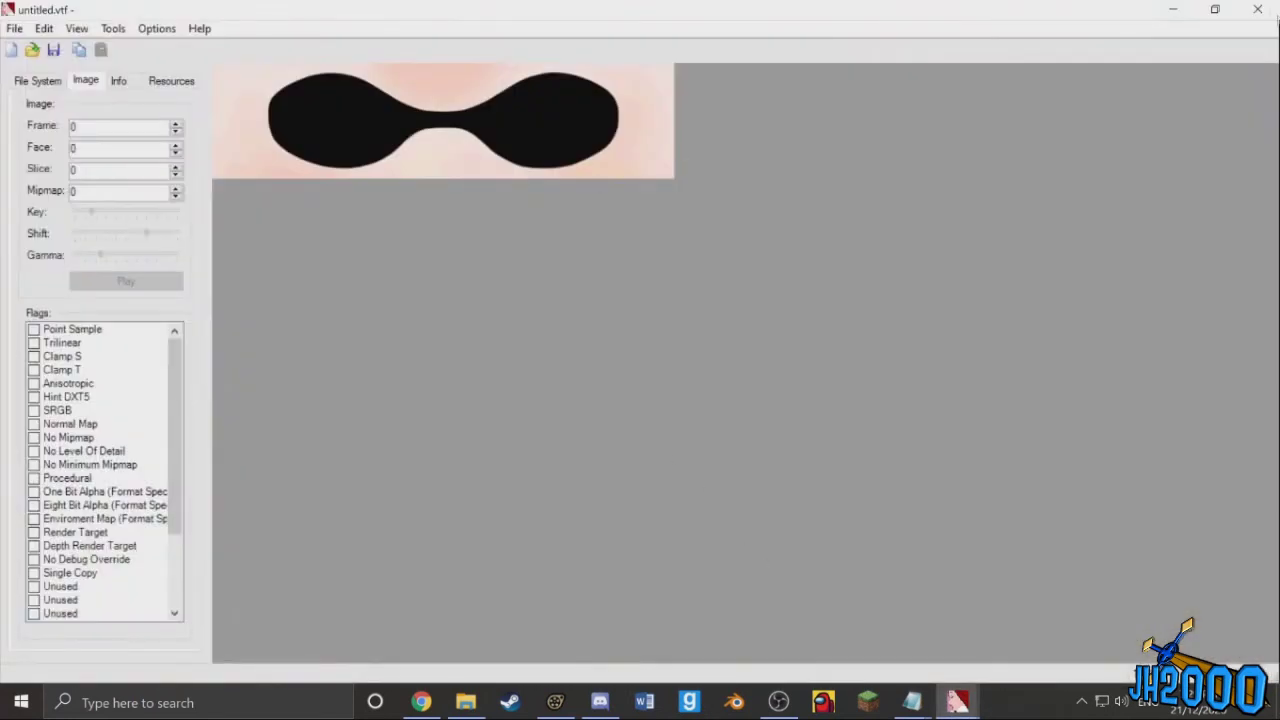
pyautogui.click(1257, 9)
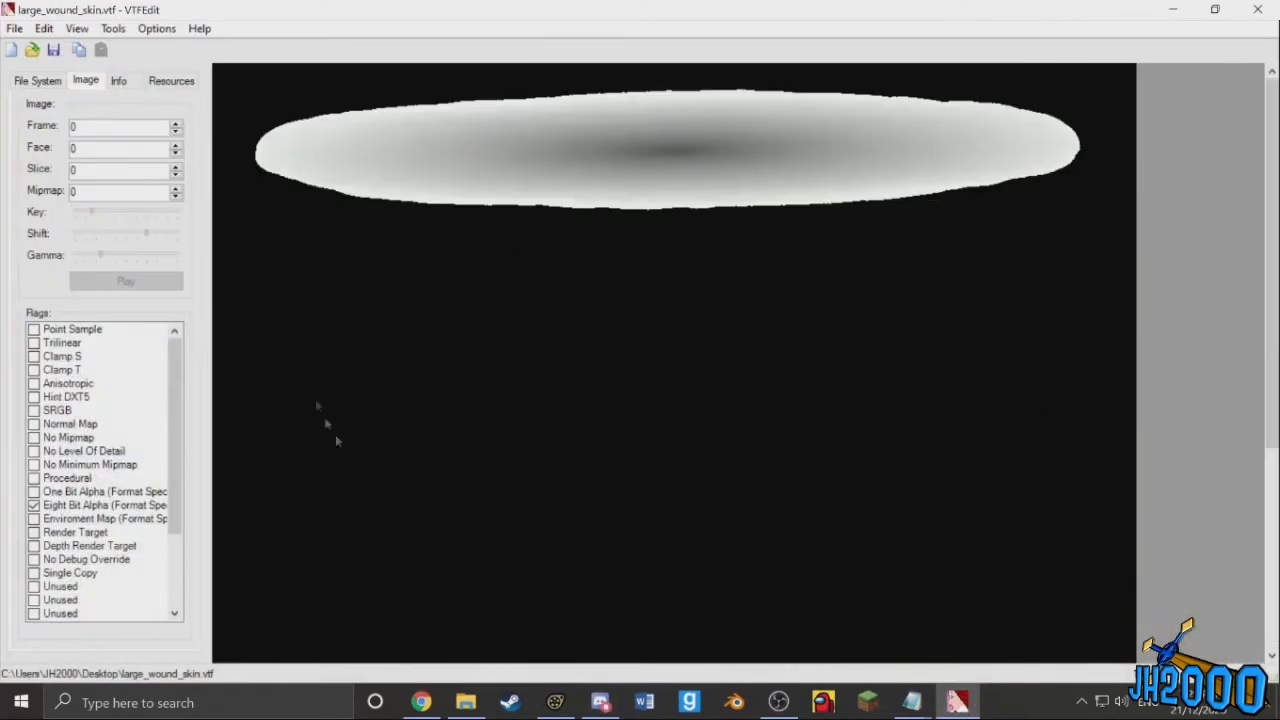
# Step: Batch convert the textures in the Desktop folder to jpg with Convert Folder, and close the conversion dialog
pyautogui.click(114, 27)
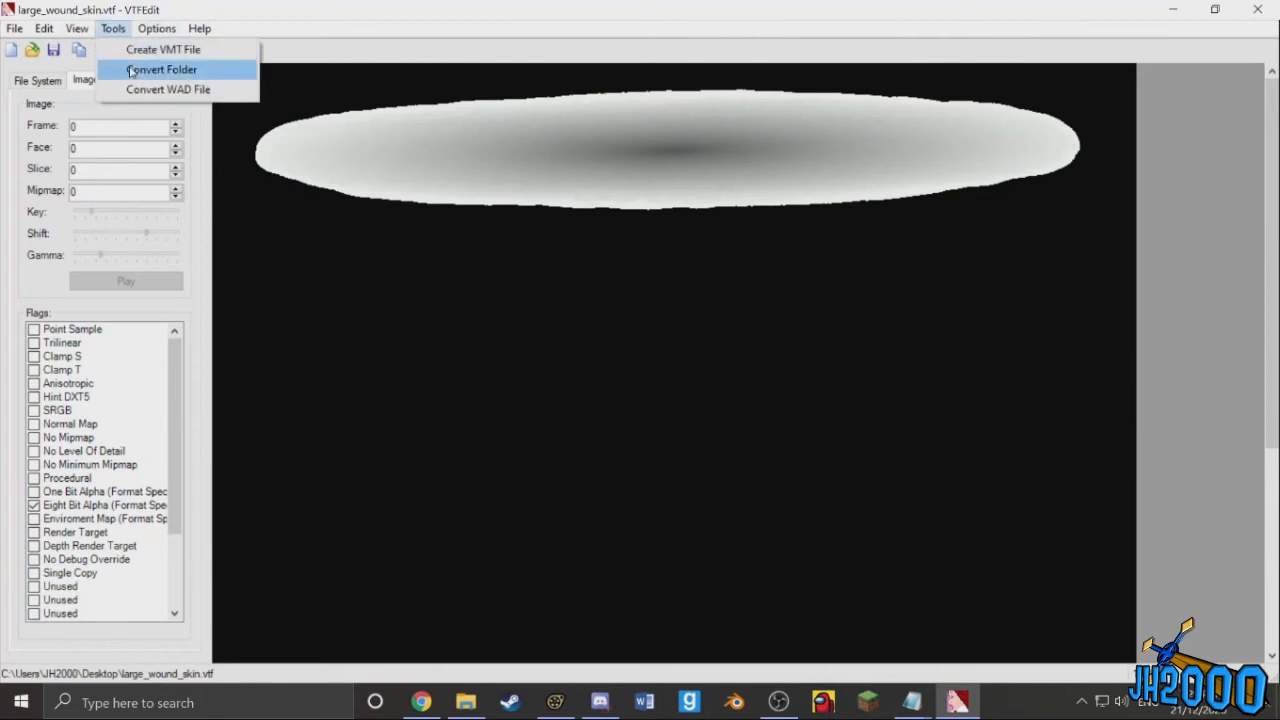
pyautogui.click(150, 69)
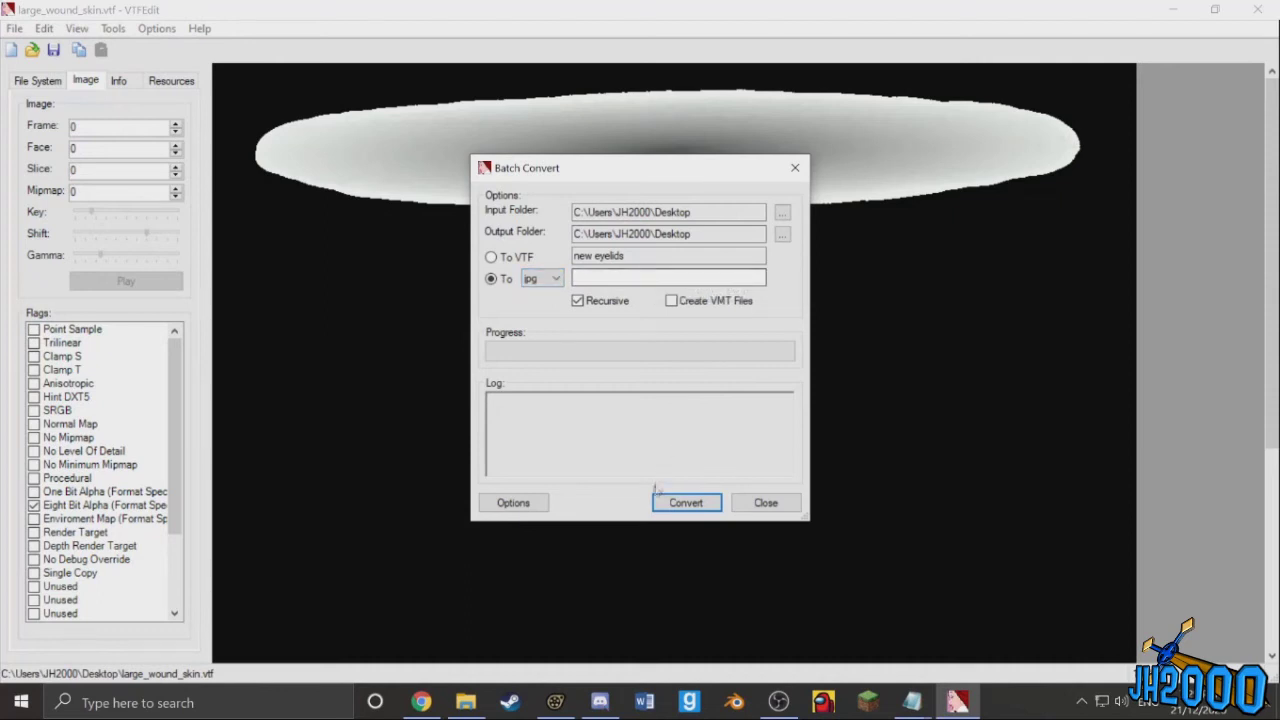
pyautogui.click(699, 506)
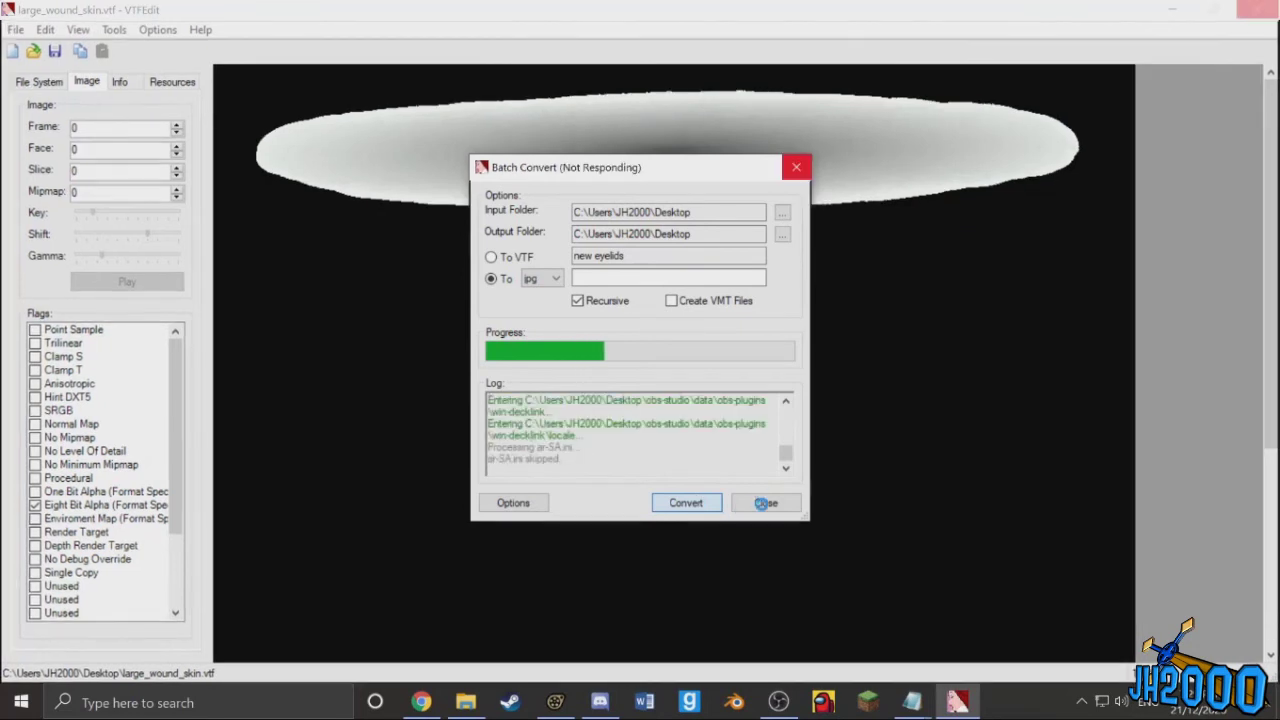
pyautogui.click(765, 503)
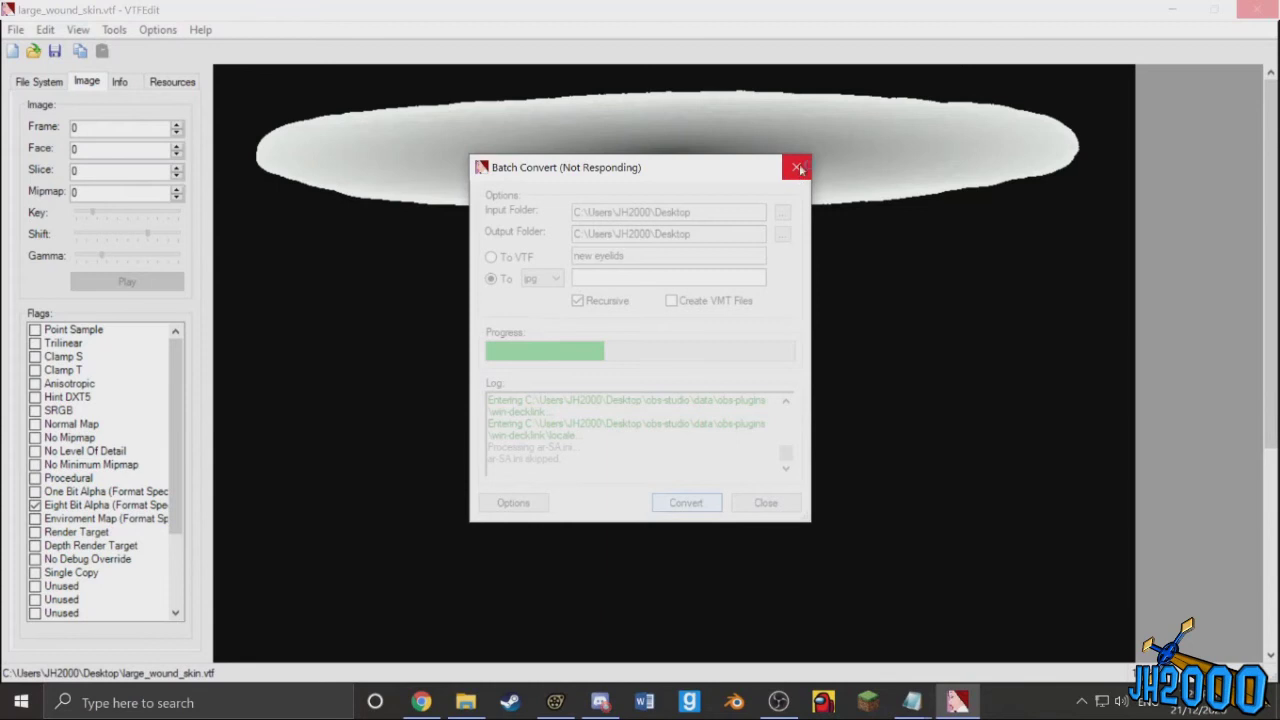
pyautogui.click(798, 168)
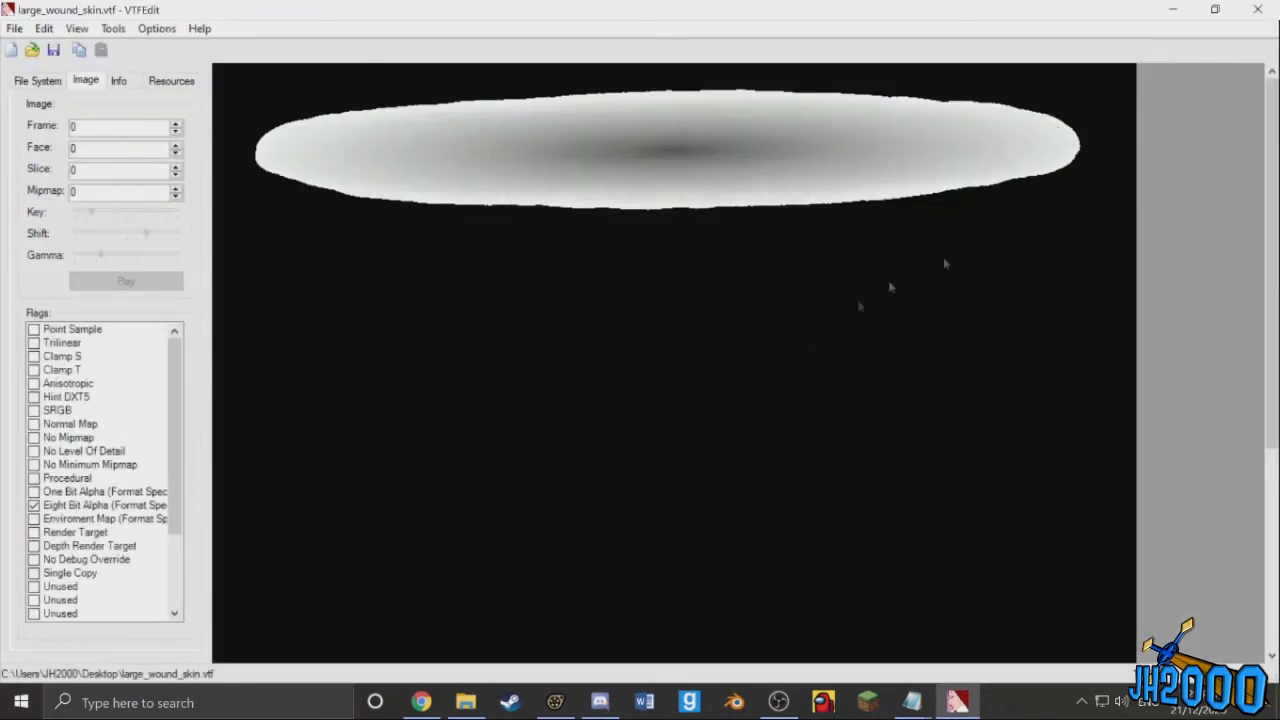
# Step: Minimize VTFEdit and delete the dummy test file1 autosave and the converted test_skin and new_eyelids images from the desktop
pyautogui.click(1173, 9)
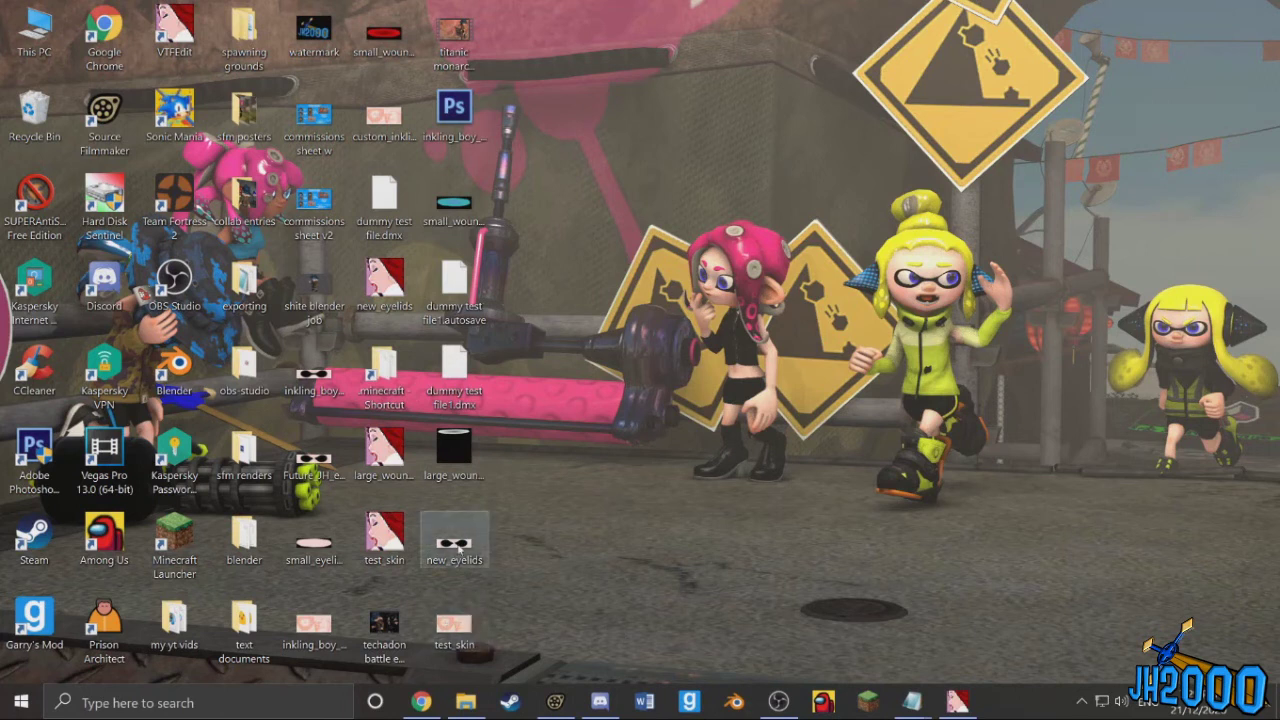
pyautogui.rightClick(452, 322)
pyautogui.click(516, 623)
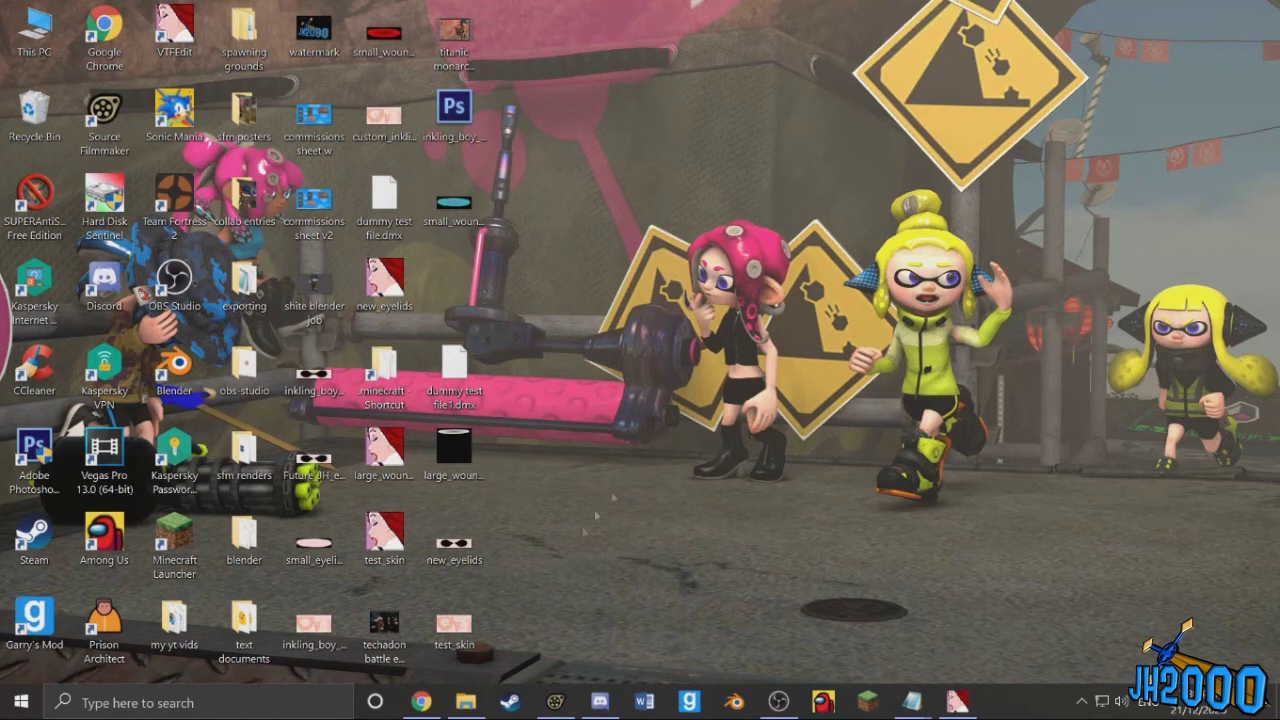
pyautogui.click(468, 626)
pyautogui.rightClick(470, 624)
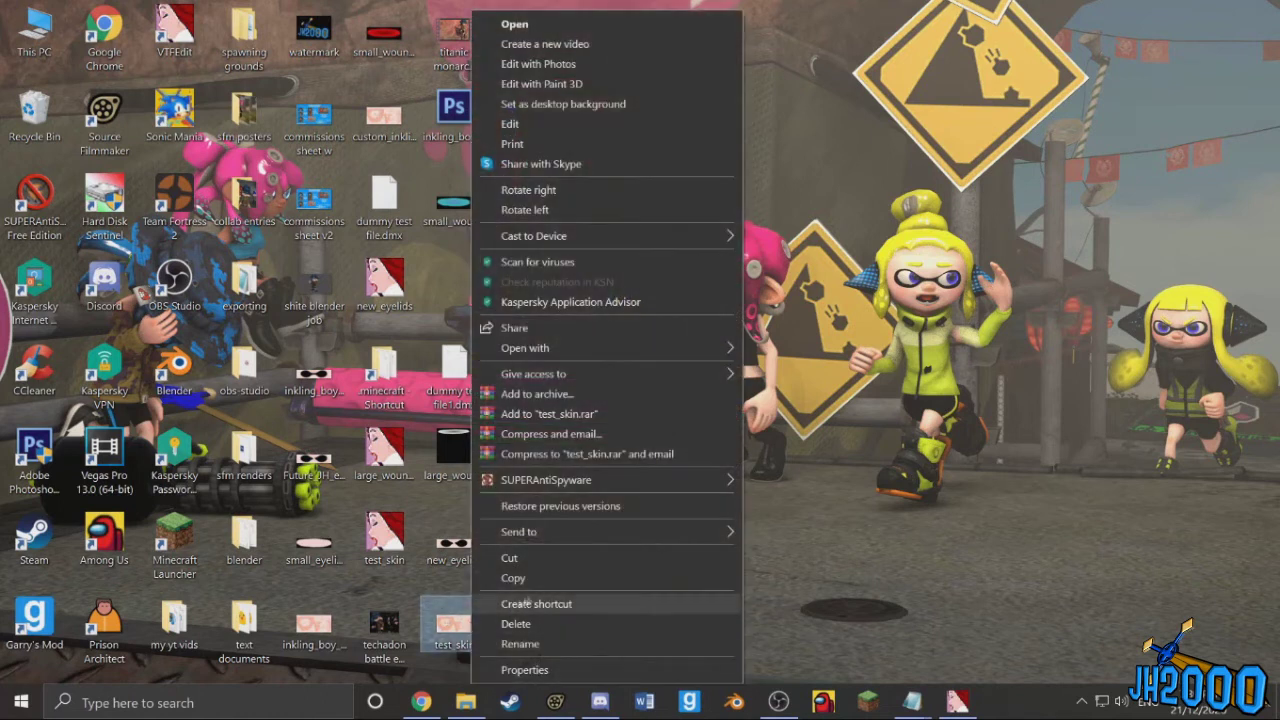
pyautogui.click(505, 623)
pyautogui.click(452, 548)
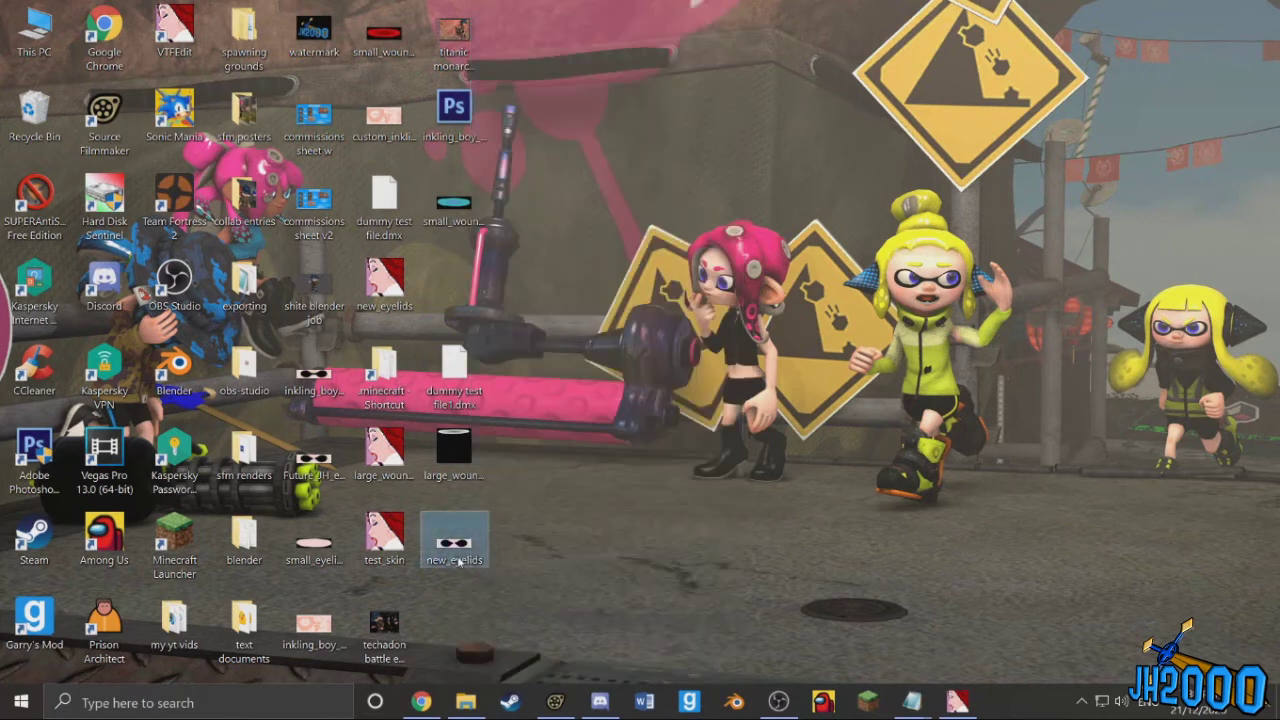
pyautogui.rightClick(459, 562)
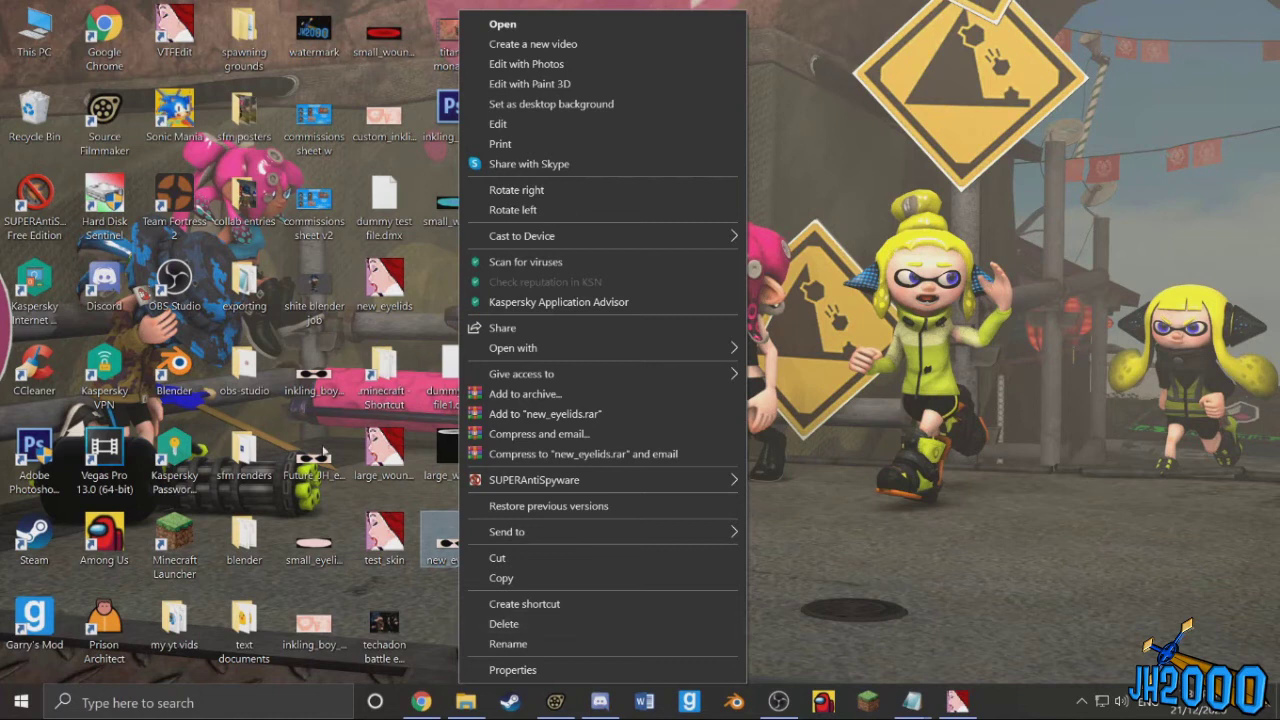
pyautogui.click(519, 624)
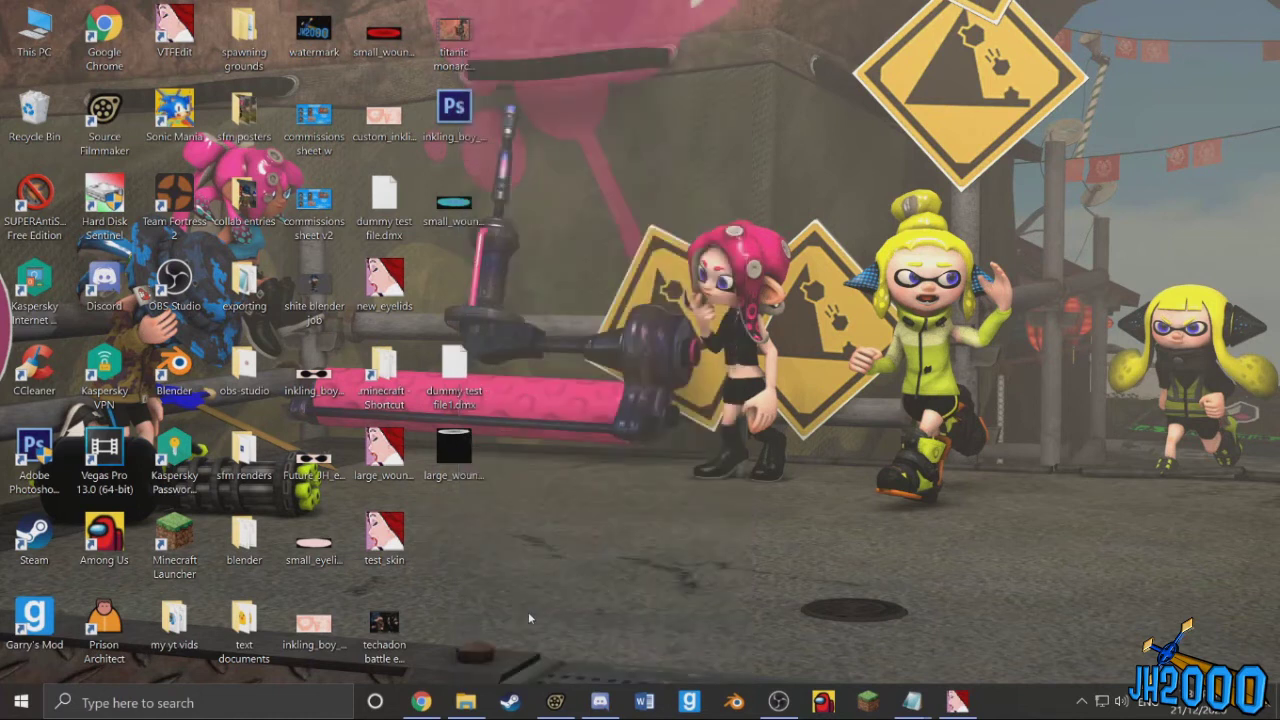
# Step: Move dummy test file1.dmx and the converted large_wound_skin image up one place on the desktop, and delete that image
pyautogui.moveTo(455, 375); pyautogui.dragTo(455, 290)
pyautogui.moveTo(454, 455); pyautogui.dragTo(452, 378)
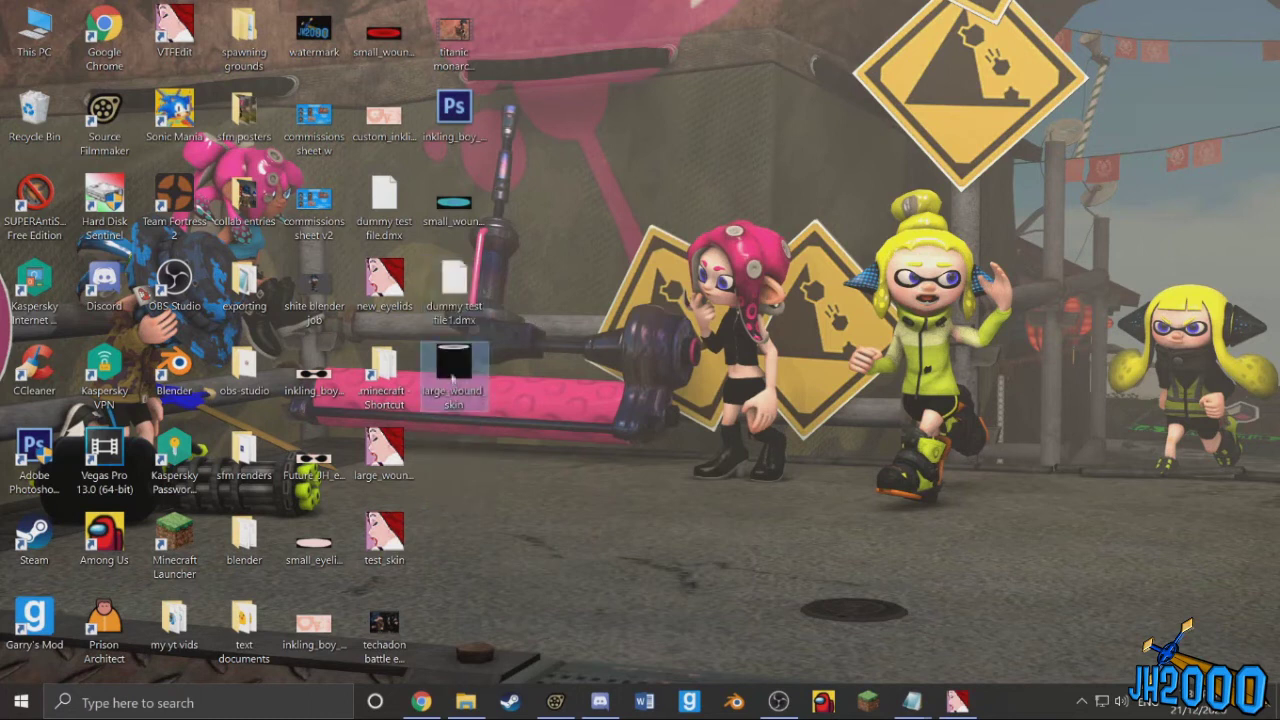
pyautogui.rightClick(452, 380)
pyautogui.click(524, 628)
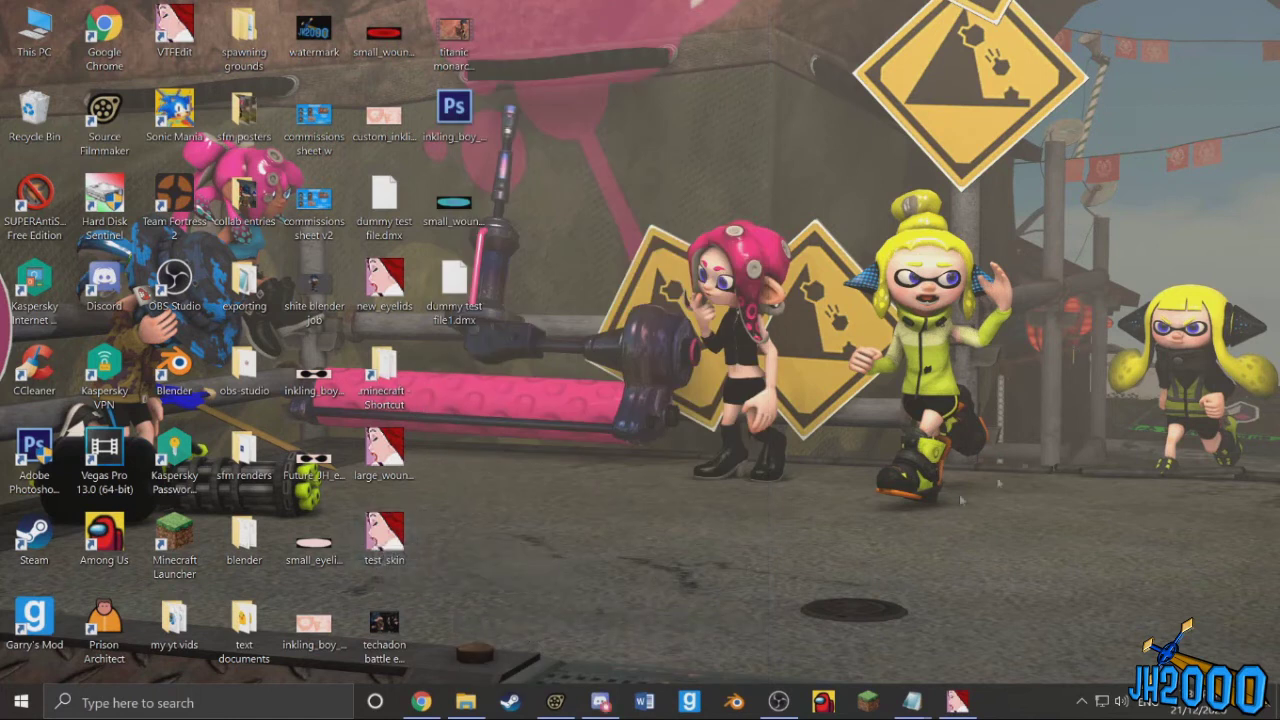
# Step: Close the large_wound_skin.vtf window in VTFEdit and view small_wound_skin_ice.png from the desktop in Photos
pyautogui.click(957, 702)
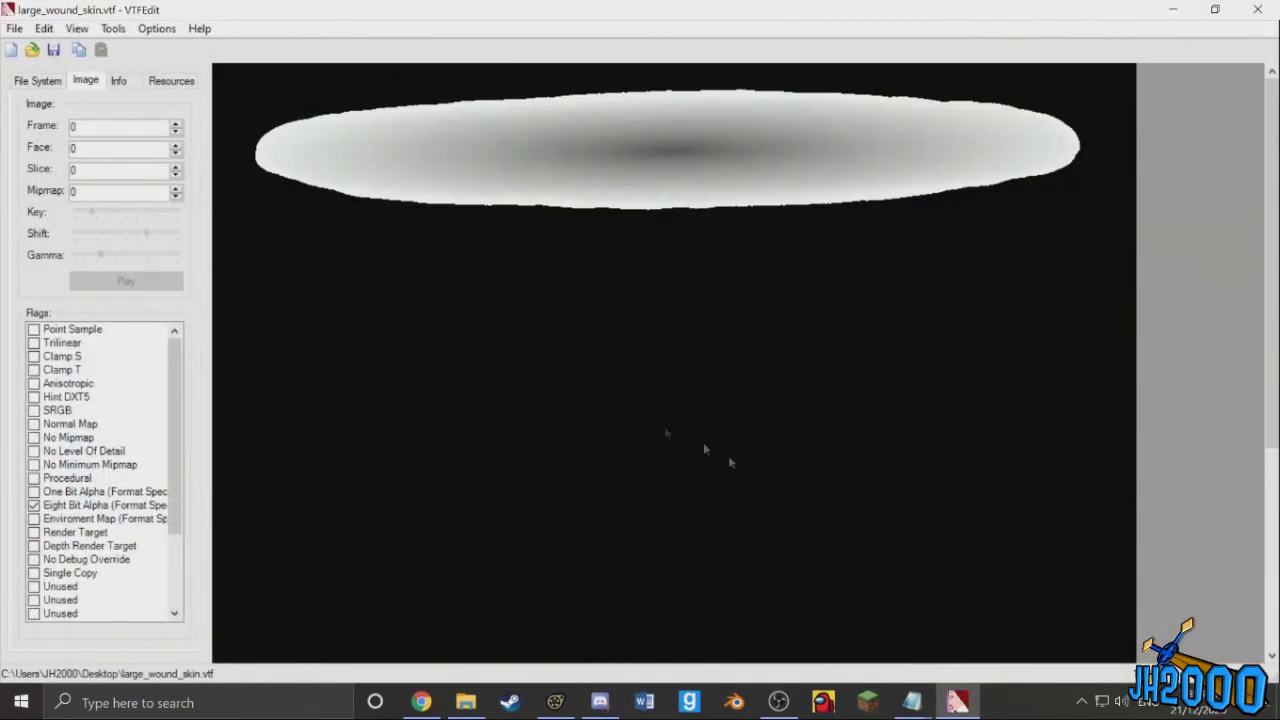
pyautogui.click(1257, 9)
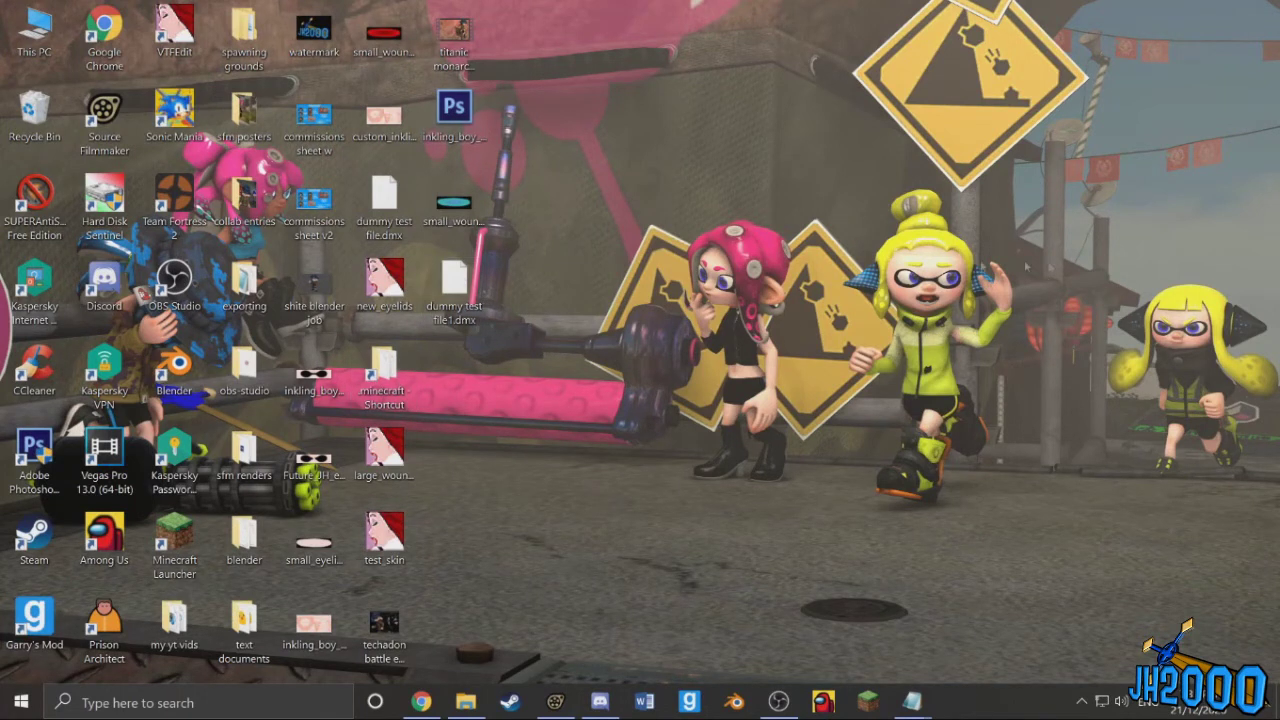
pyautogui.doubleClick(437, 195)
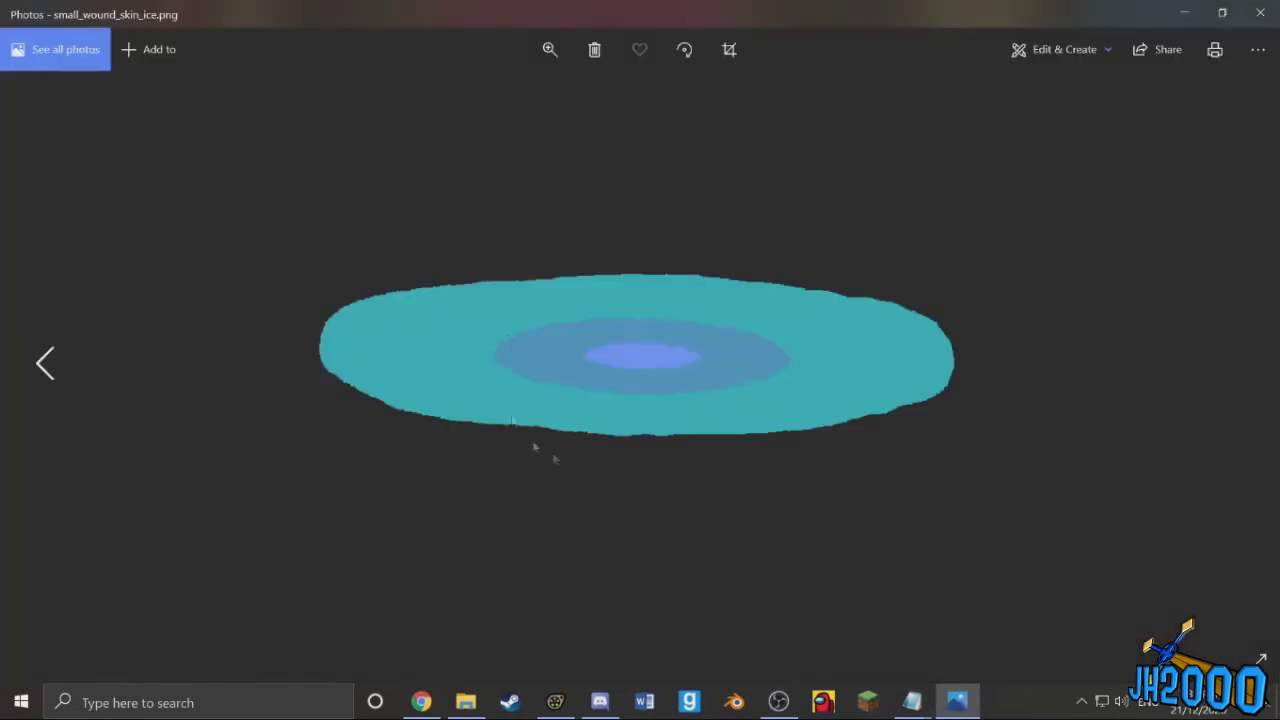
# Step: Close the ice wound image and view the small_eyelid_wound_skin.png and Future_JH_eyelid.png desktop images in Photos, closing each
pyautogui.click(1260, 13)
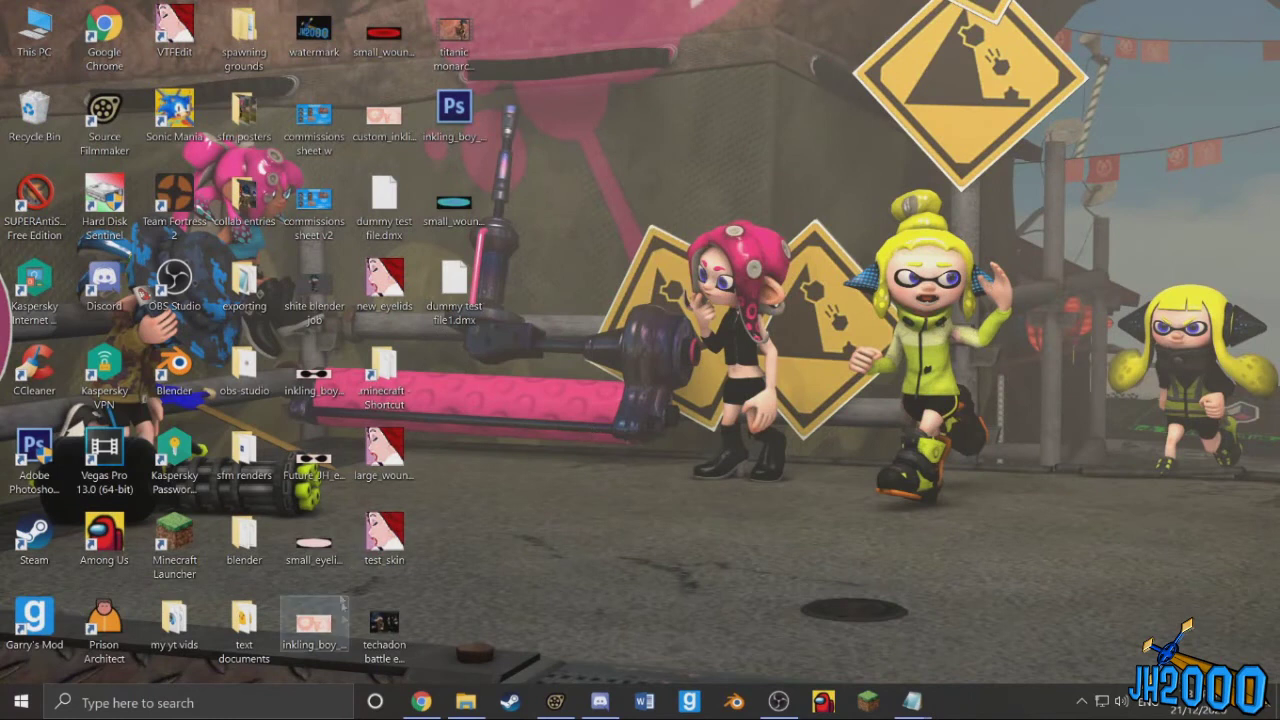
pyautogui.doubleClick(318, 540)
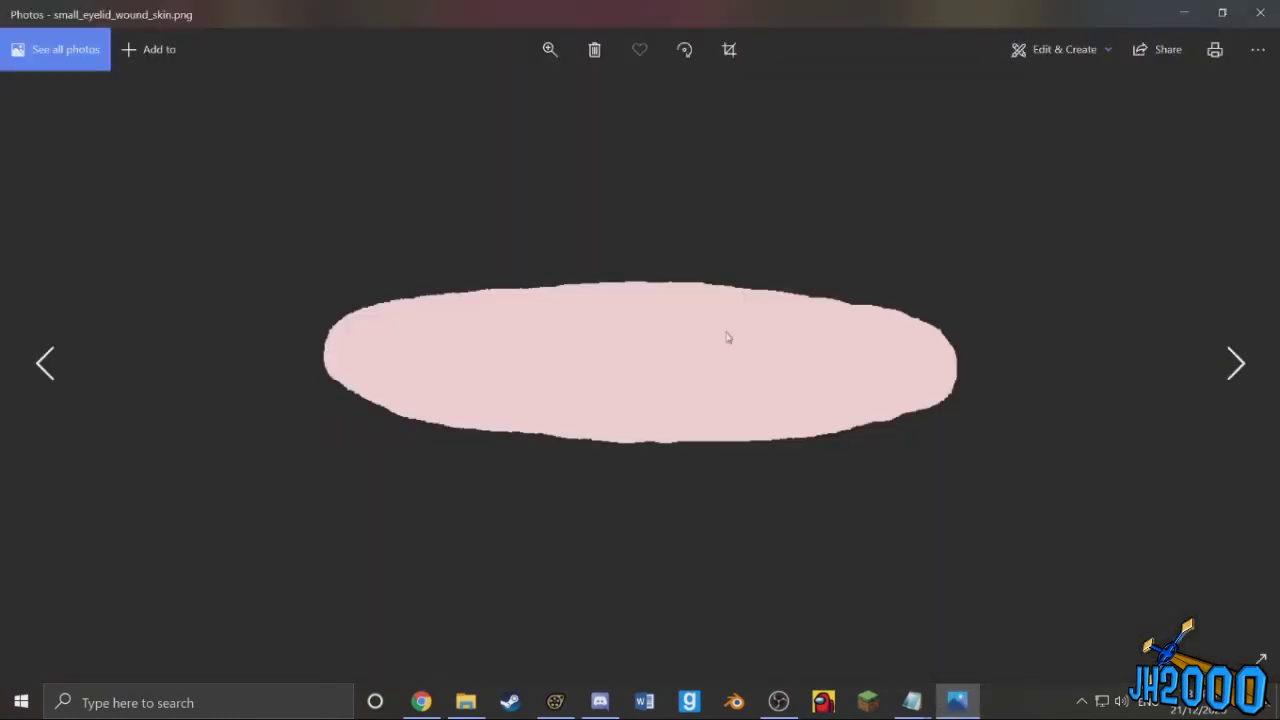
pyautogui.click(1260, 15)
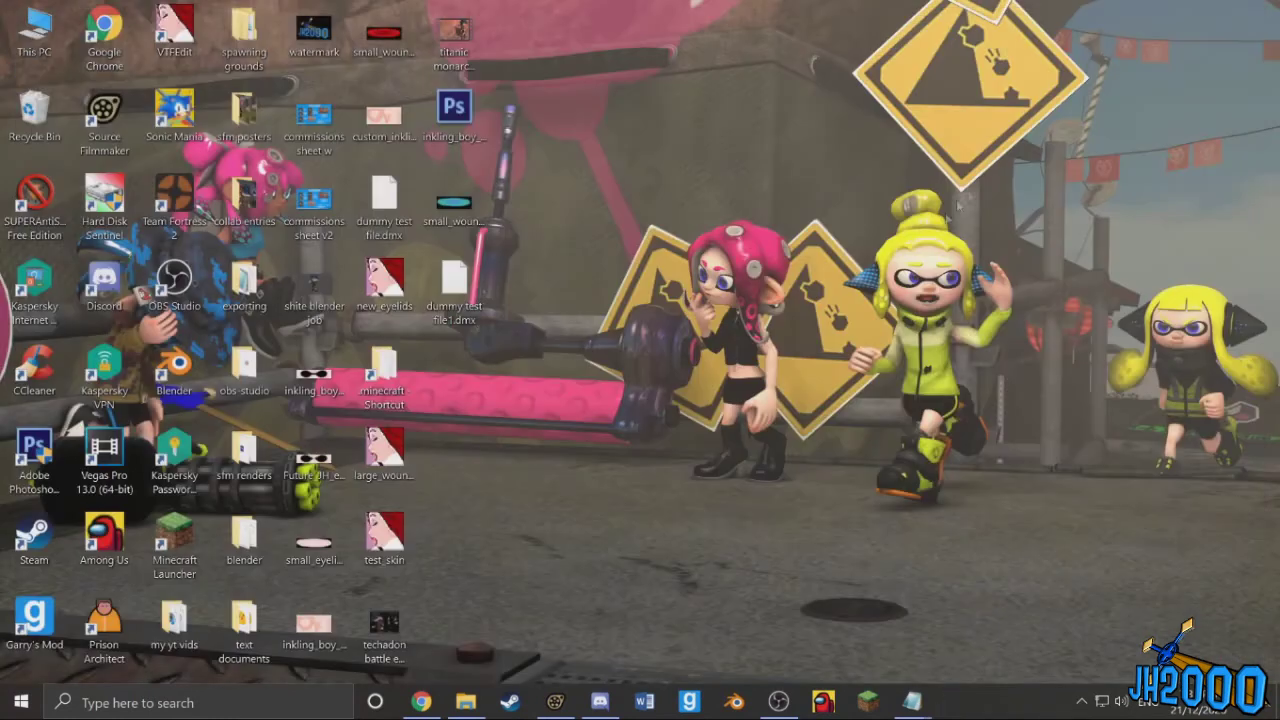
pyautogui.doubleClick(318, 465)
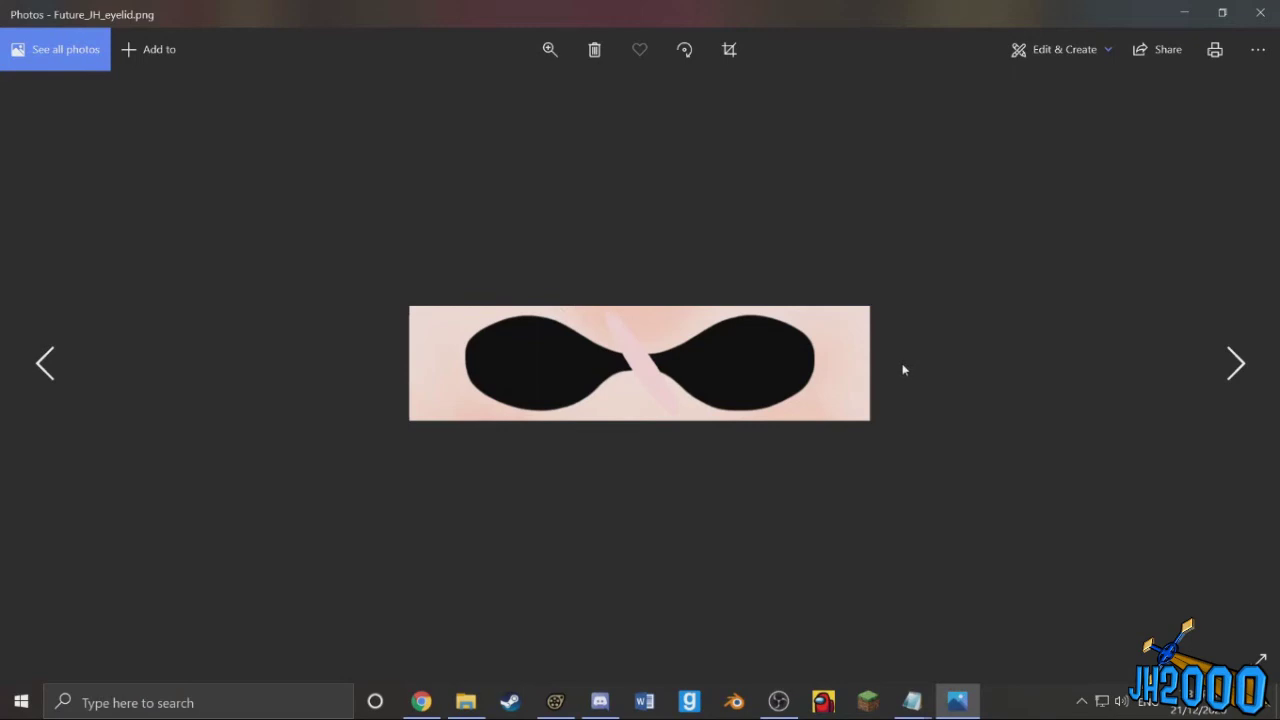
pyautogui.click(1260, 13)
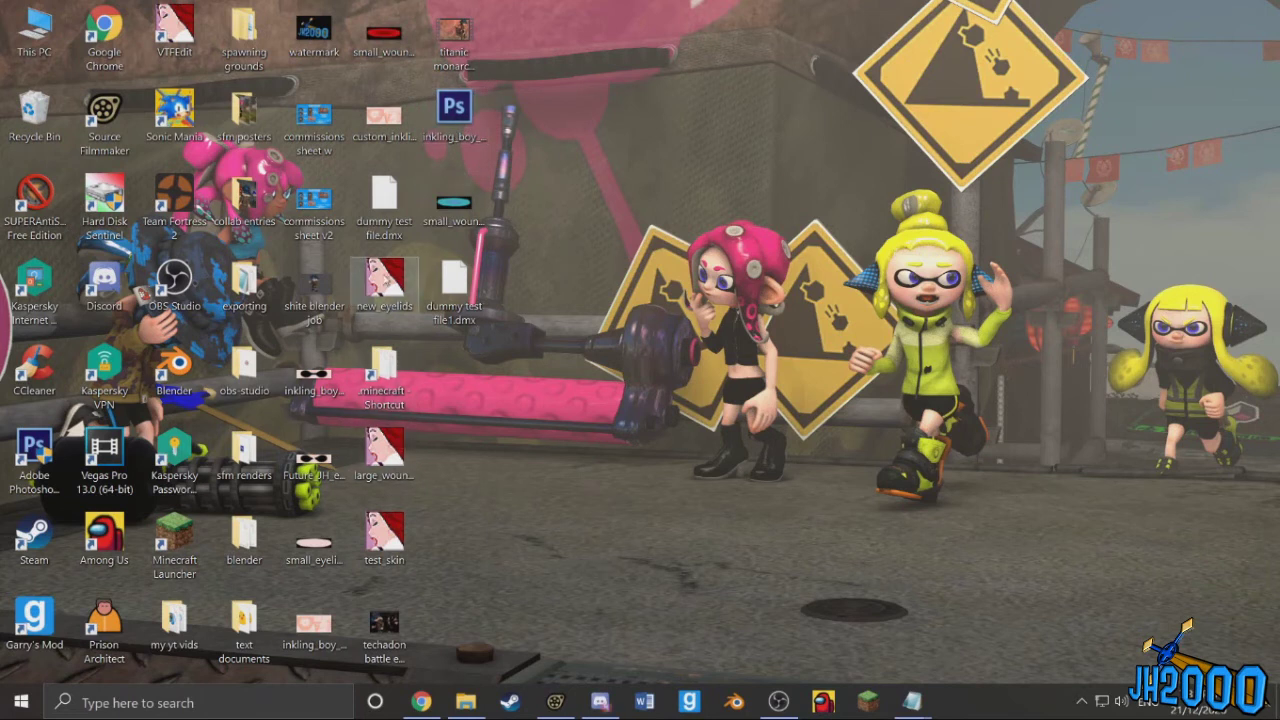
# Step: Open the inkling_boy_eyelid jpg from the desktop in VTFEdit and import it with the current VTF options
pyautogui.rightClick(327, 392)
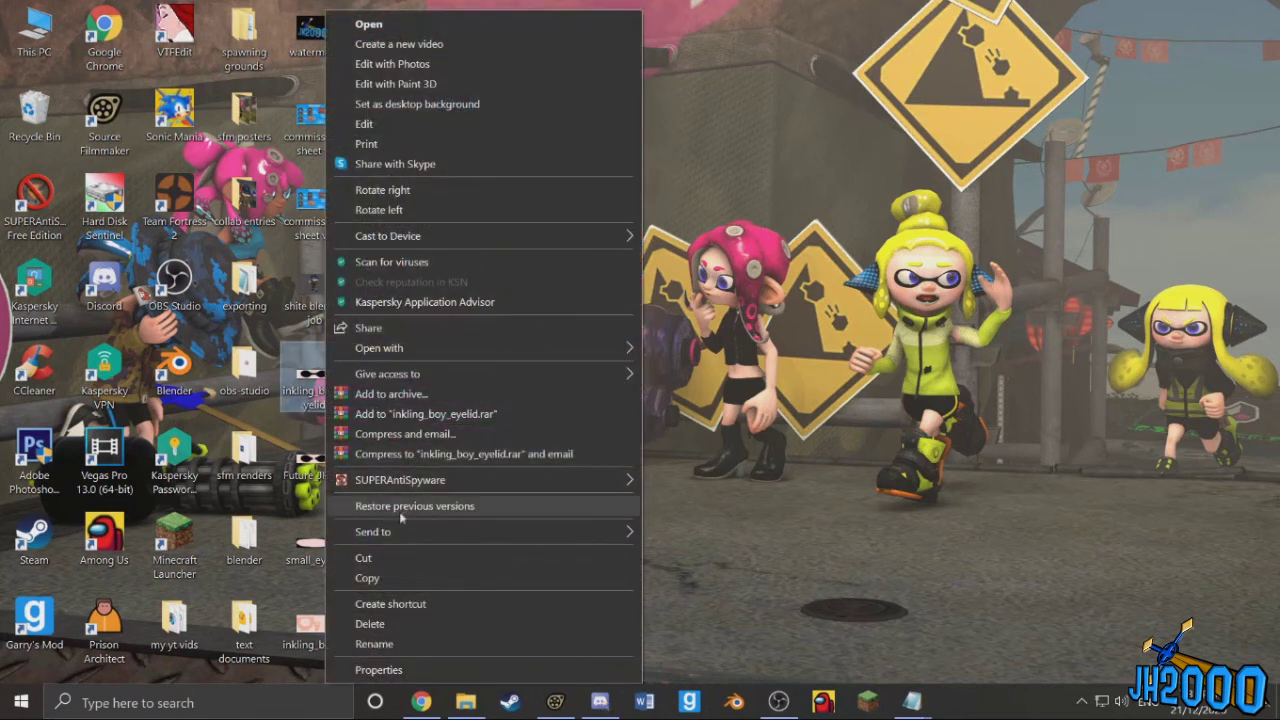
pyautogui.moveTo(548, 350)
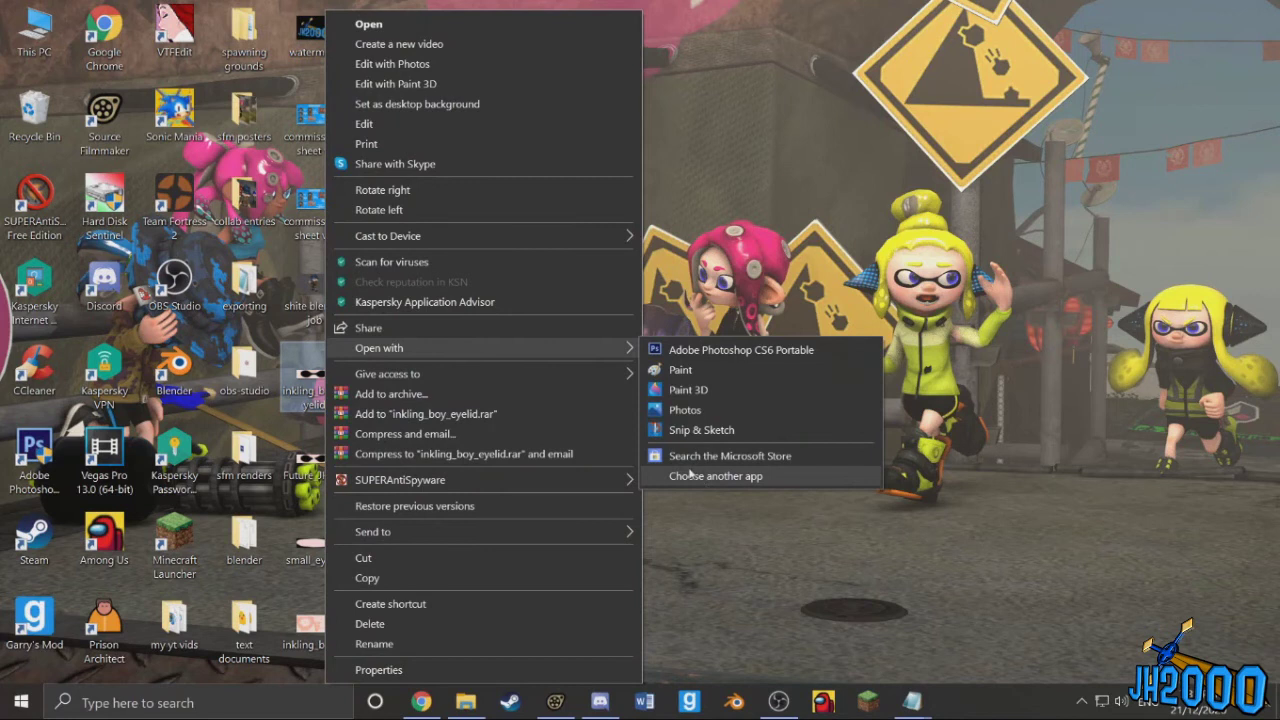
pyautogui.click(701, 478)
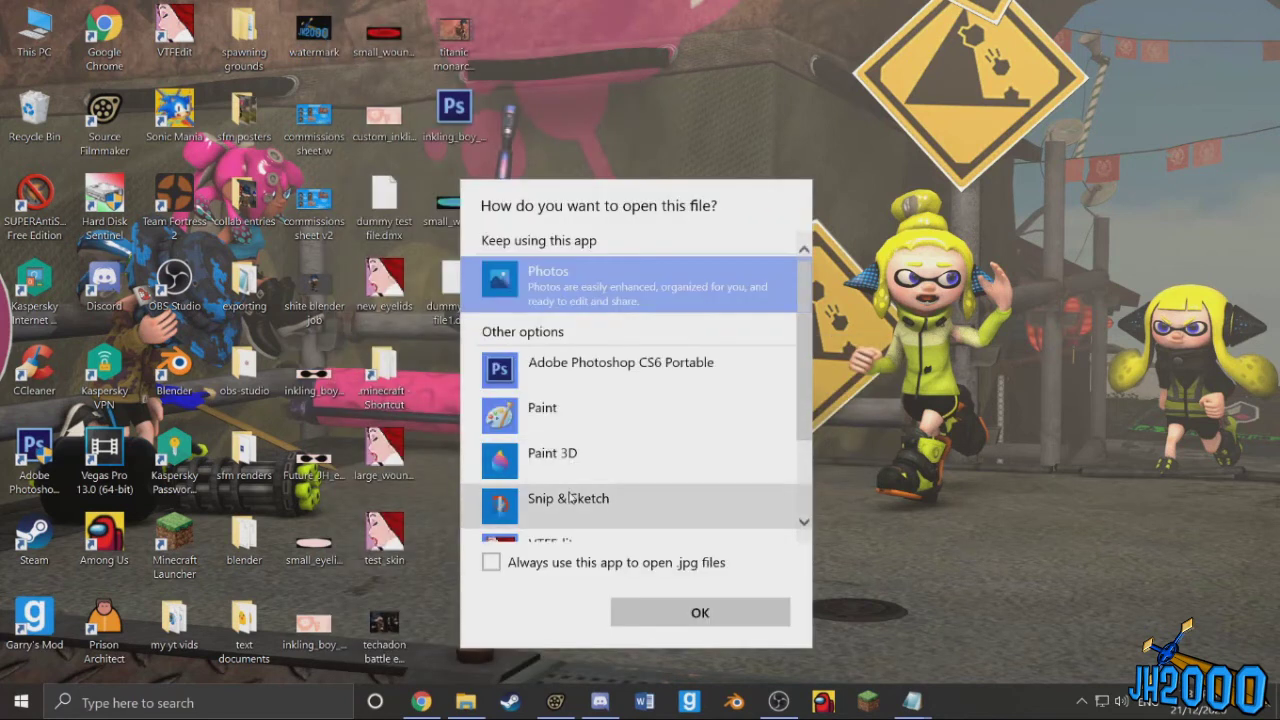
pyautogui.scroll(-2, 565, 498)
pyautogui.click(562, 455)
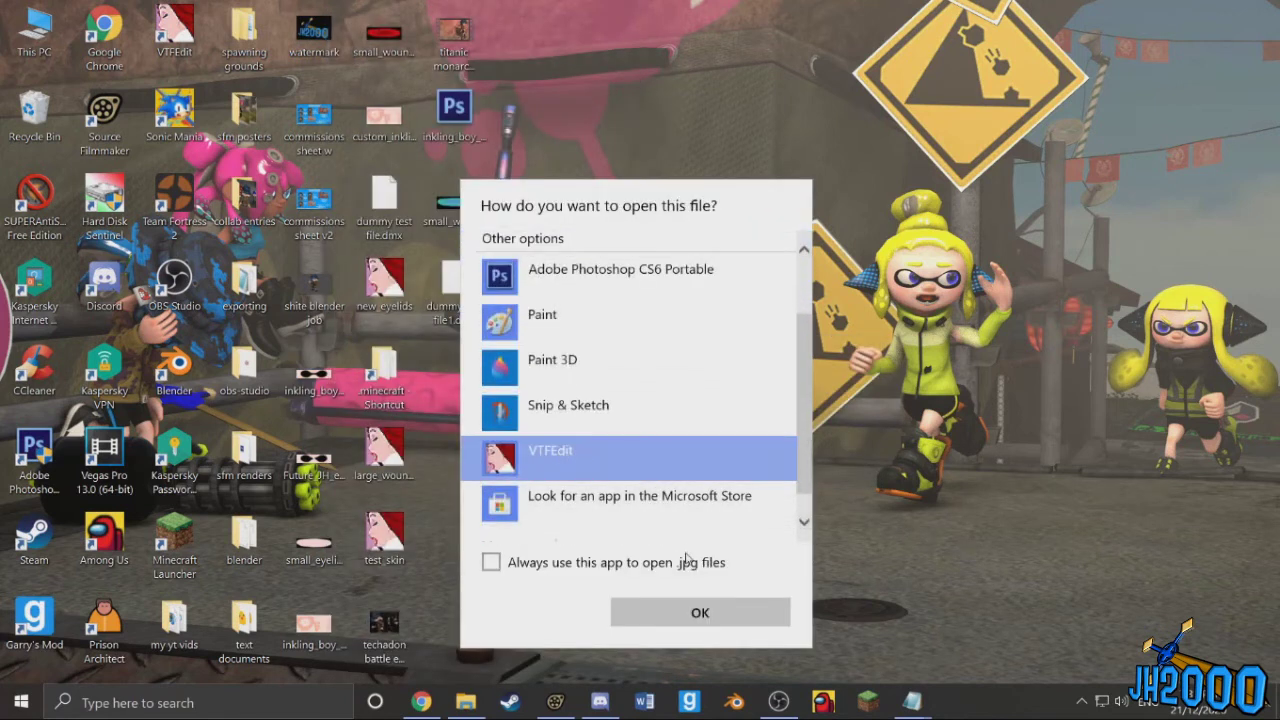
pyautogui.click(714, 600)
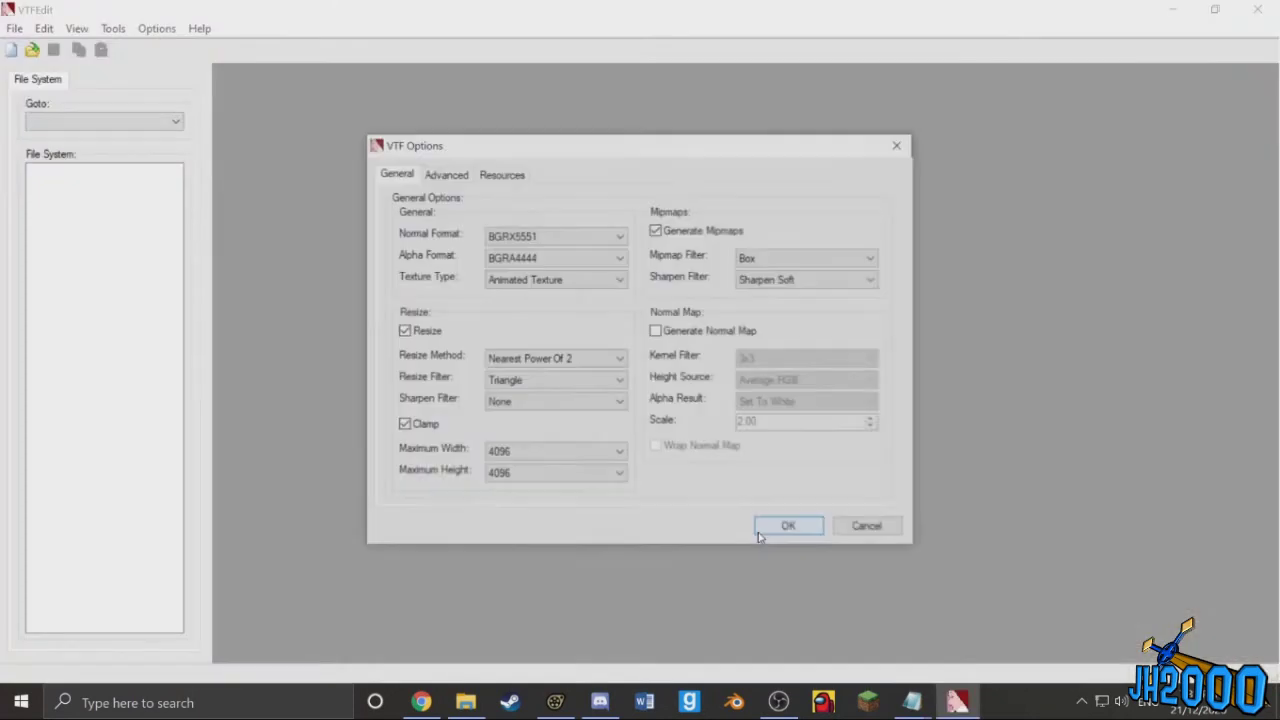
pyautogui.click(775, 525)
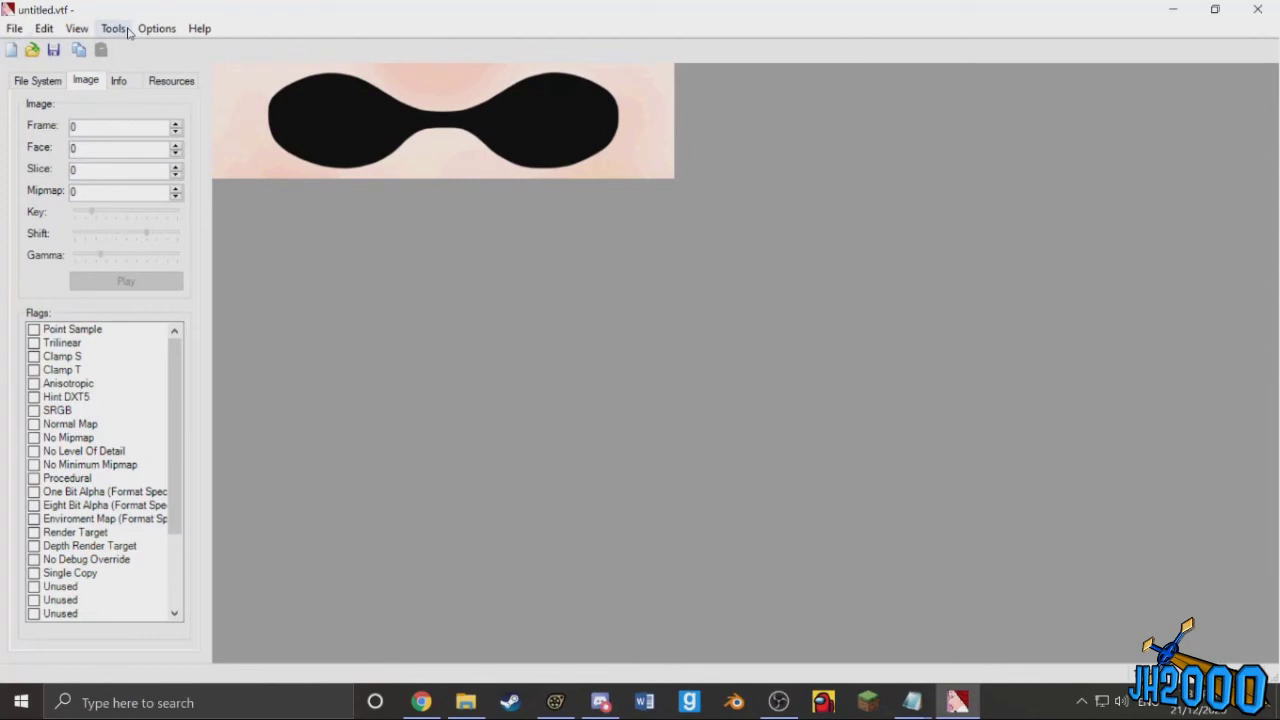
# Step: Start saving the eyelid texture on the Desktop as VTF file wehbfjhshbfhsdbf, cancel the save and close VTFEdit
pyautogui.click(15, 29)
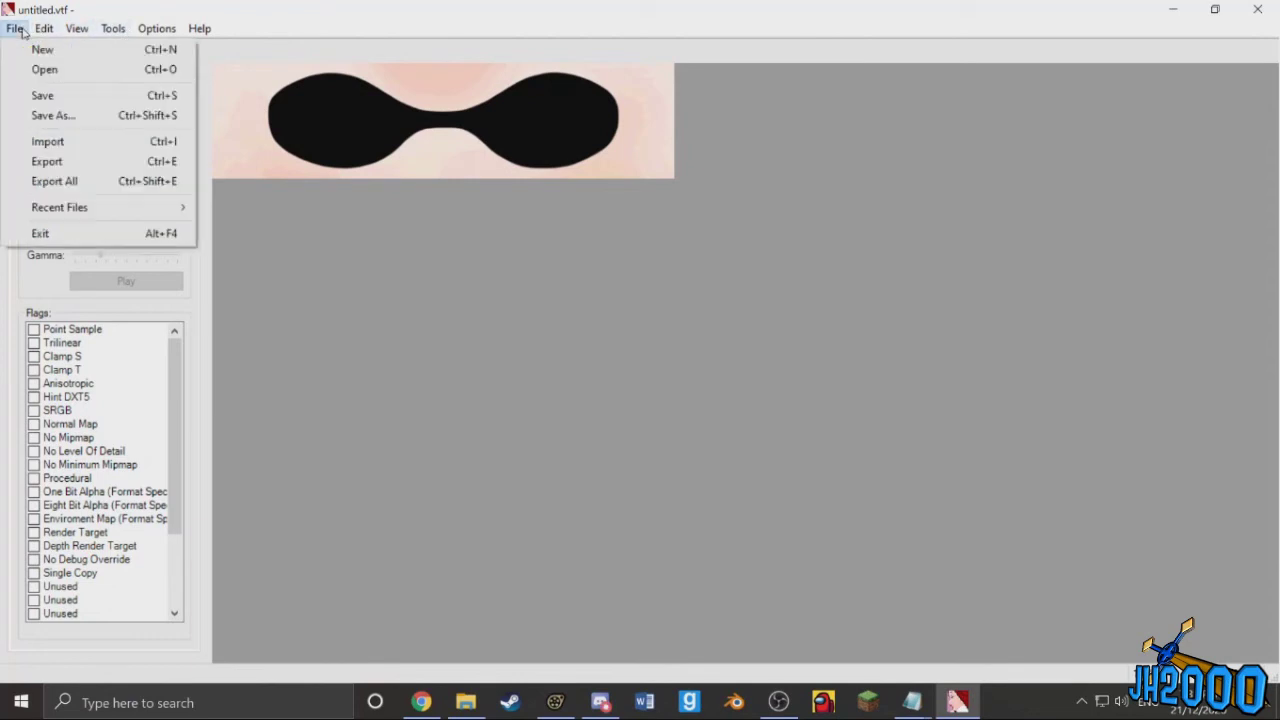
pyautogui.click(86, 116)
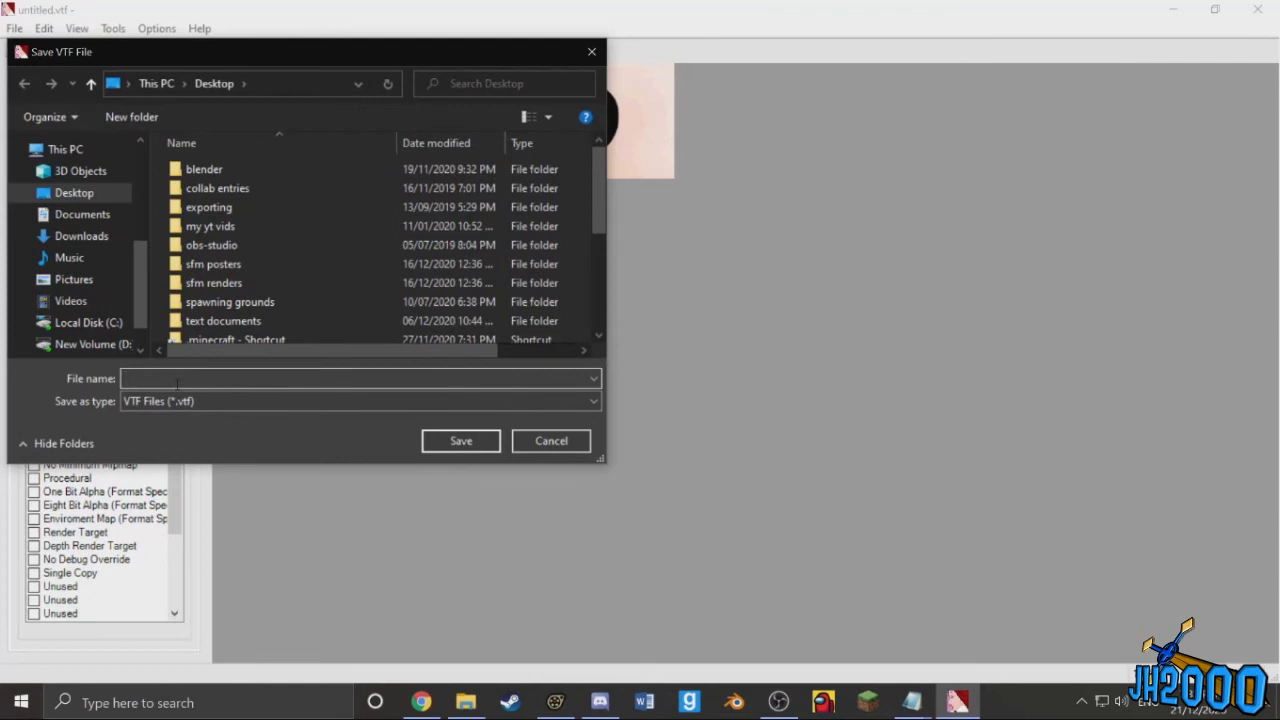
pyautogui.write('wehbfjhshbfhsdbf')
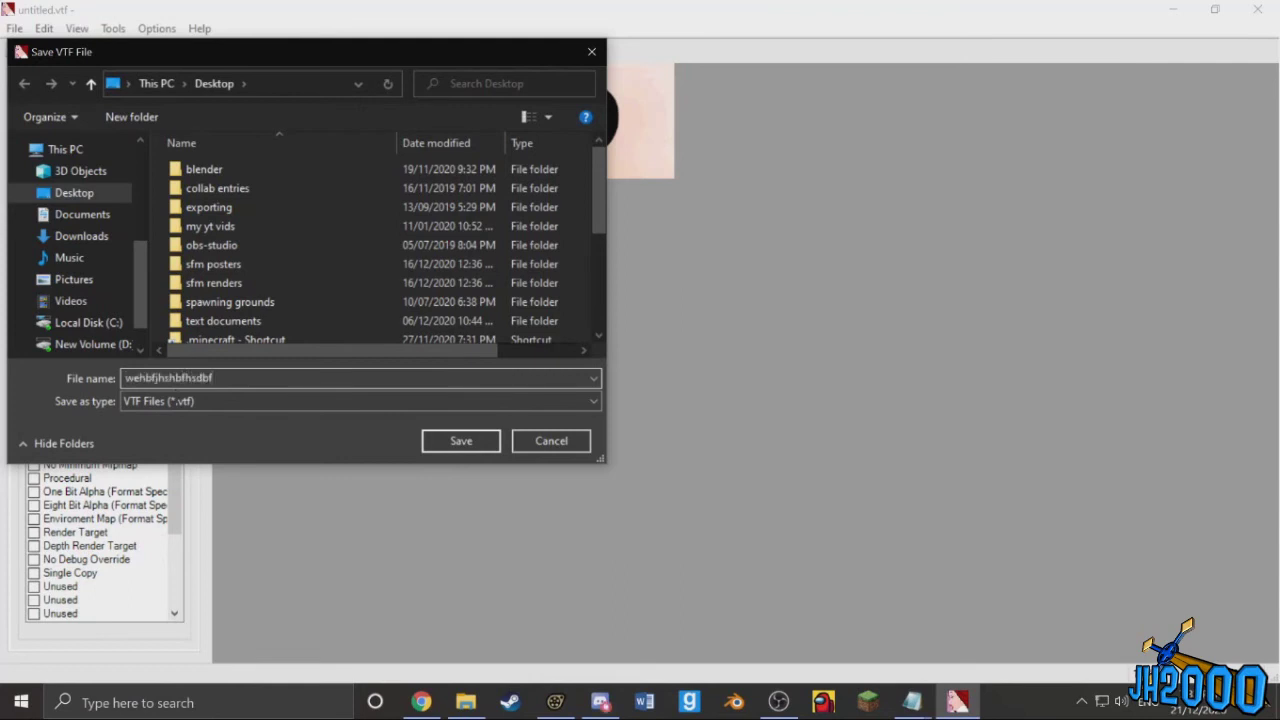
pyautogui.hotkey('ctrl', 'a')
pyautogui.press('BackSpace')
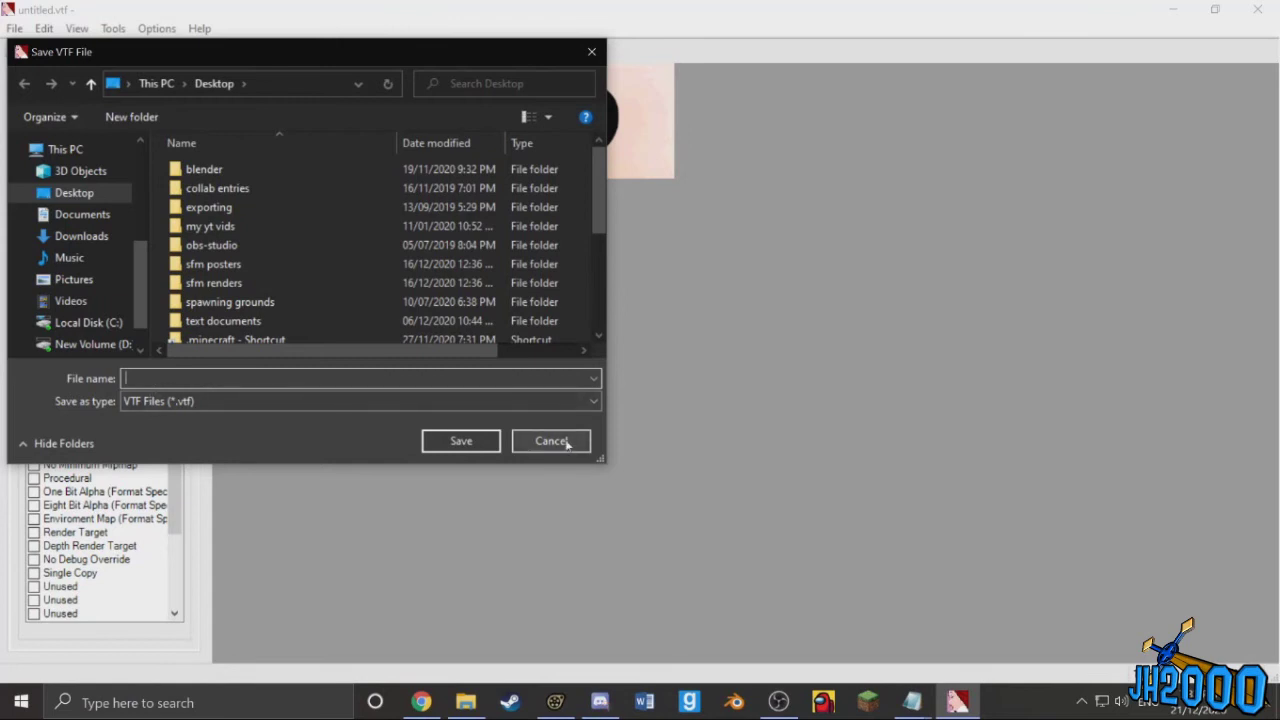
pyautogui.click(553, 443)
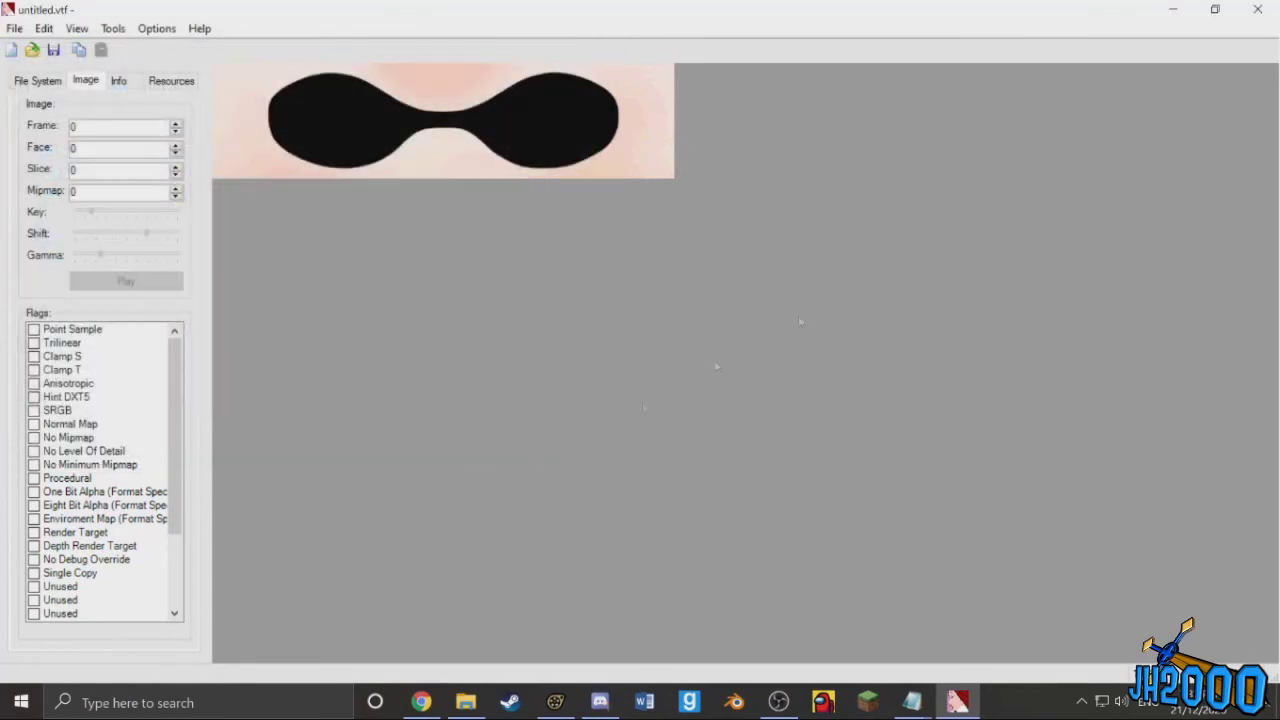
pyautogui.click(1197, 11)
pyautogui.click(1079, 14)
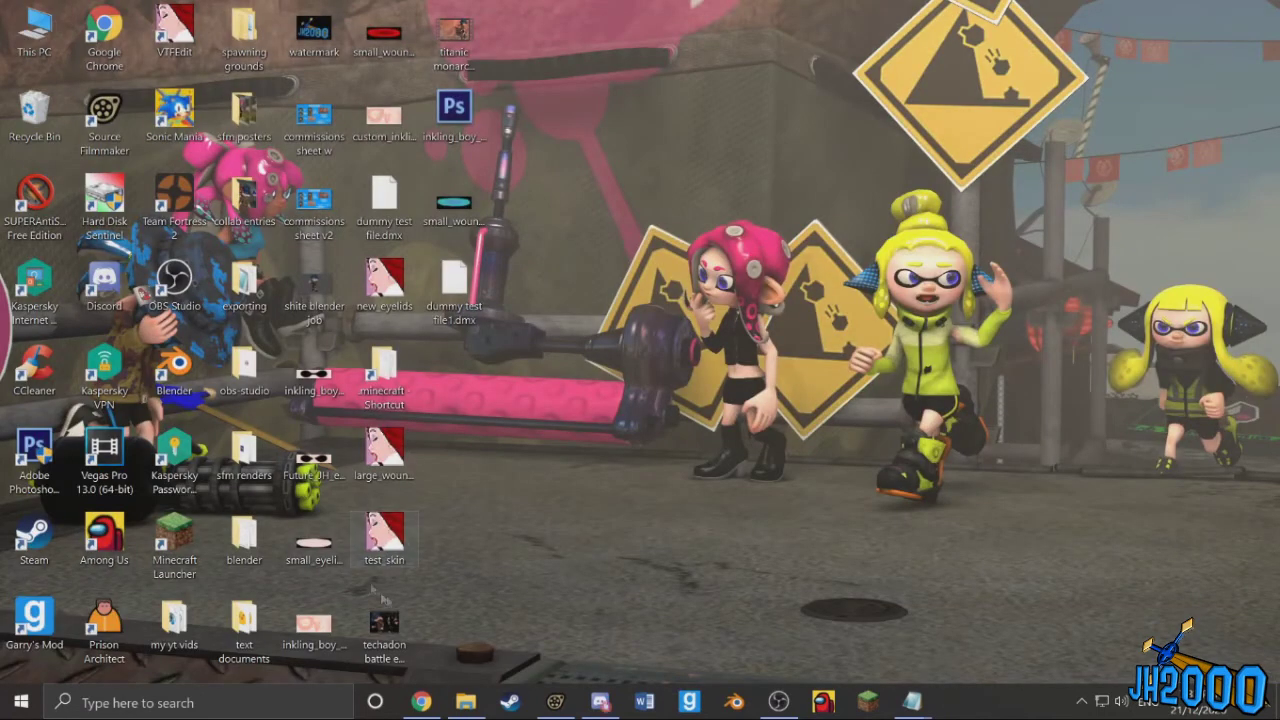
# Step: View the test_skin and large_wound_skin textures from the desktop in VTFEdit, closing each window
pyautogui.doubleClick(372, 538)
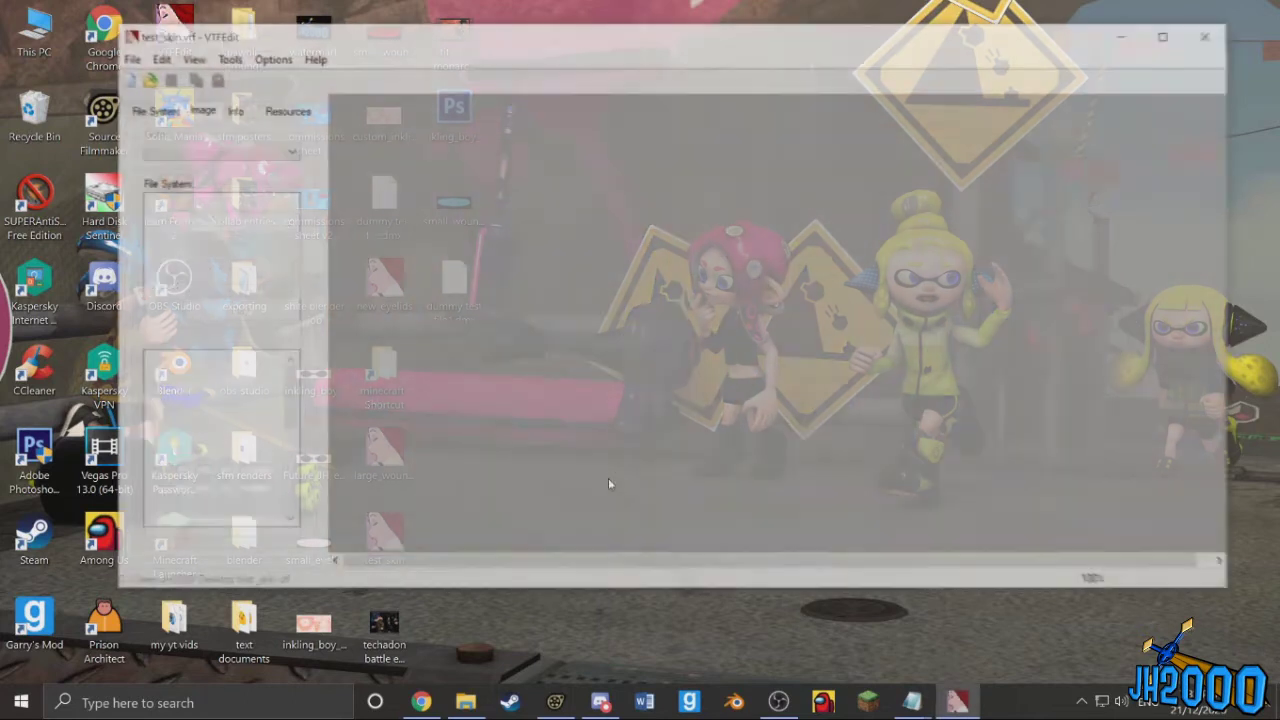
pyautogui.click(1212, 35)
pyautogui.doubleClick(385, 452)
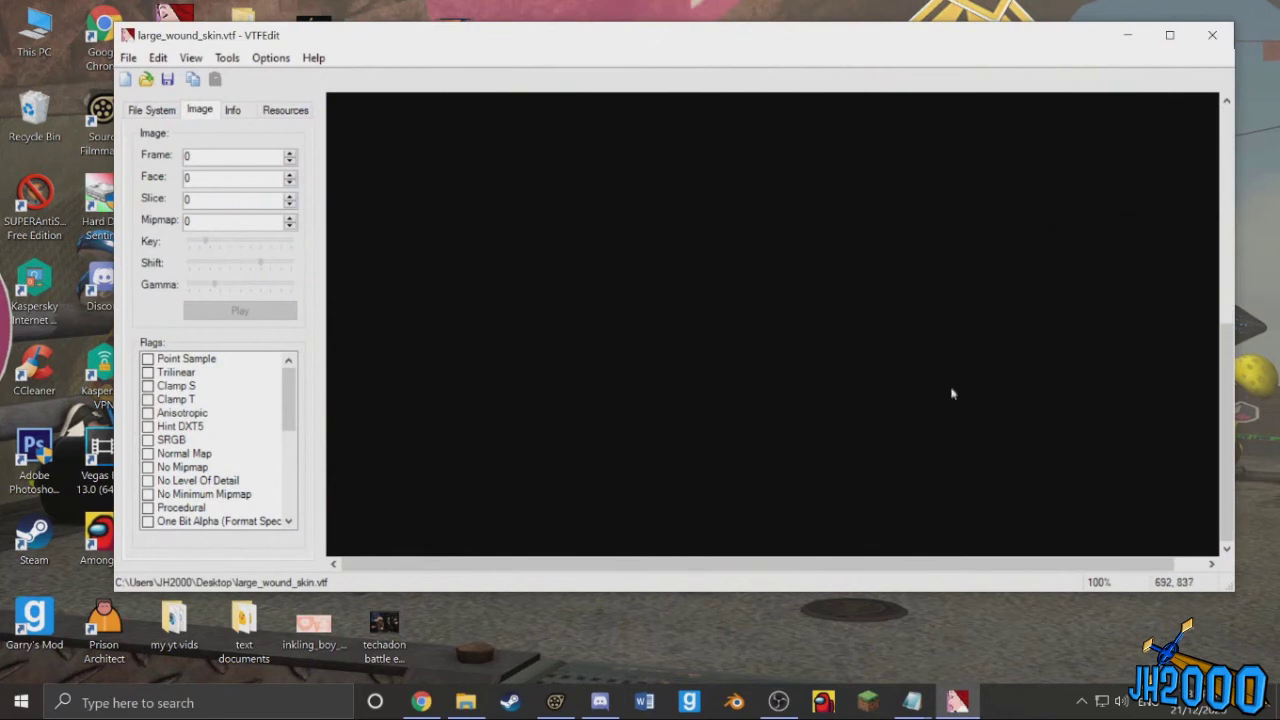
pyautogui.click(1212, 35)
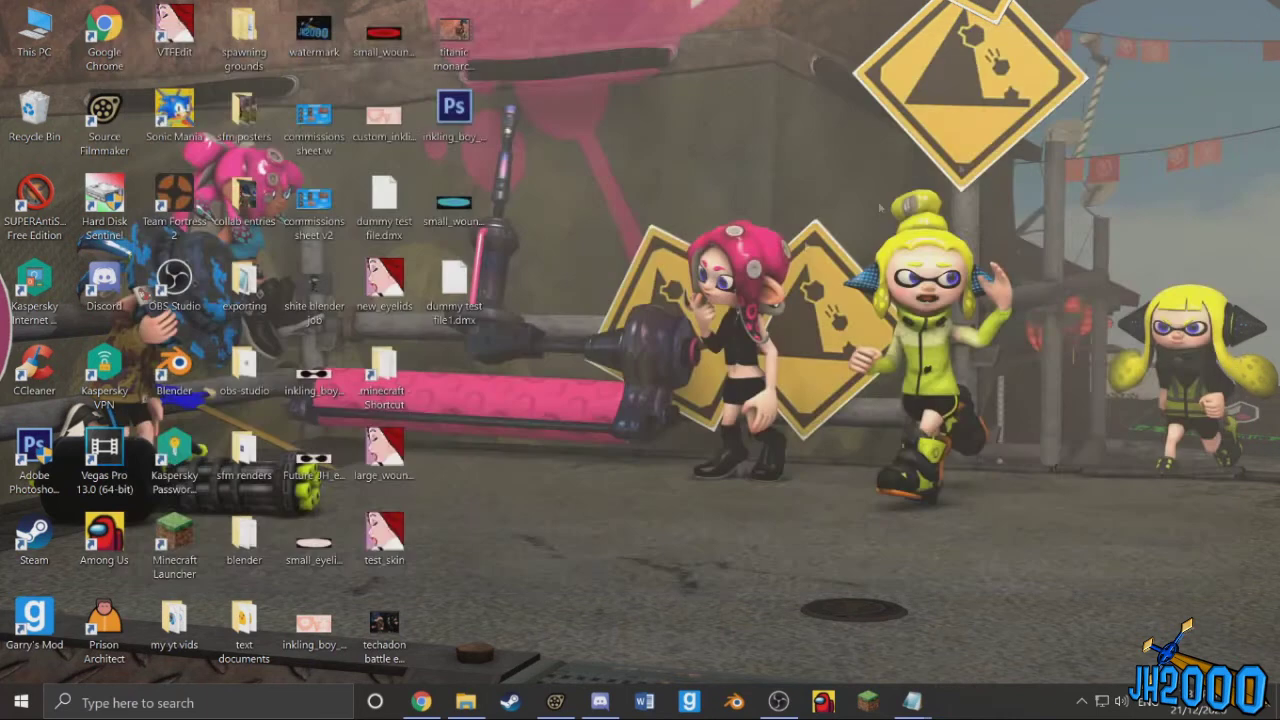
# Step: Browse the SourceFilmmaker game\workshop\materials folder in File Explorer and look through its folders and texture files
pyautogui.click(466, 702)
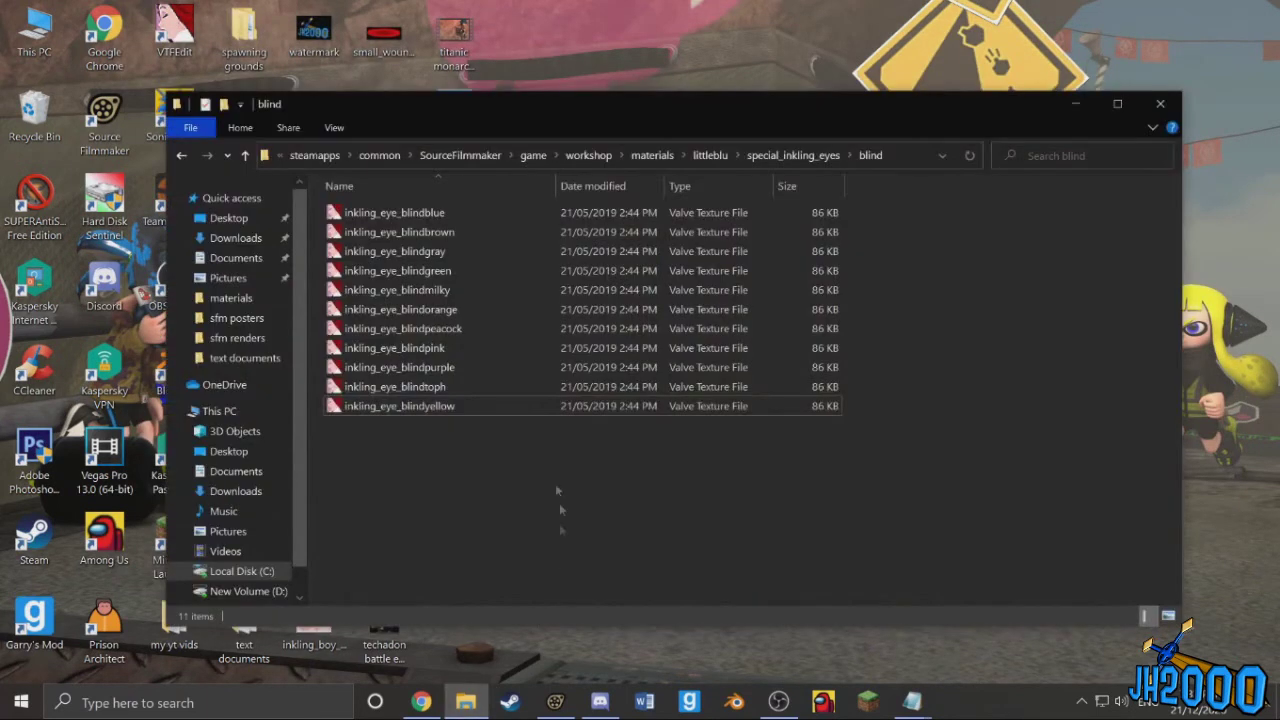
pyautogui.click(588, 155)
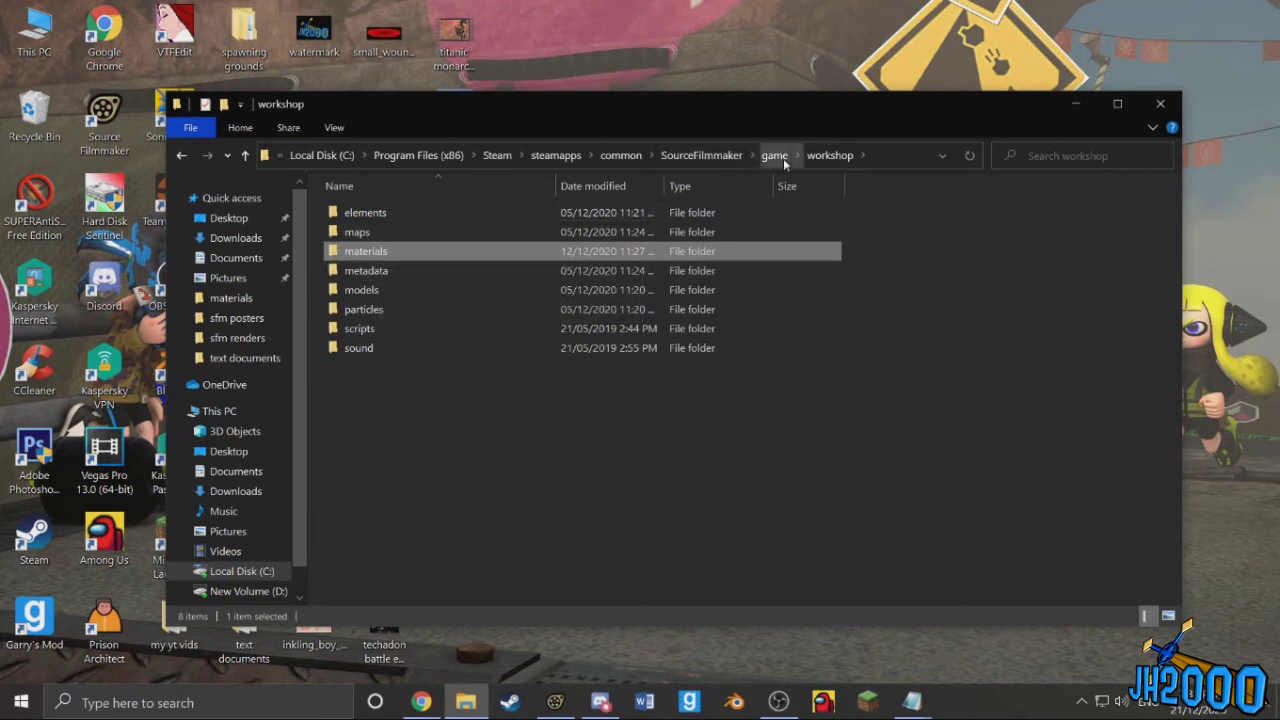
pyautogui.doubleClick(366, 252)
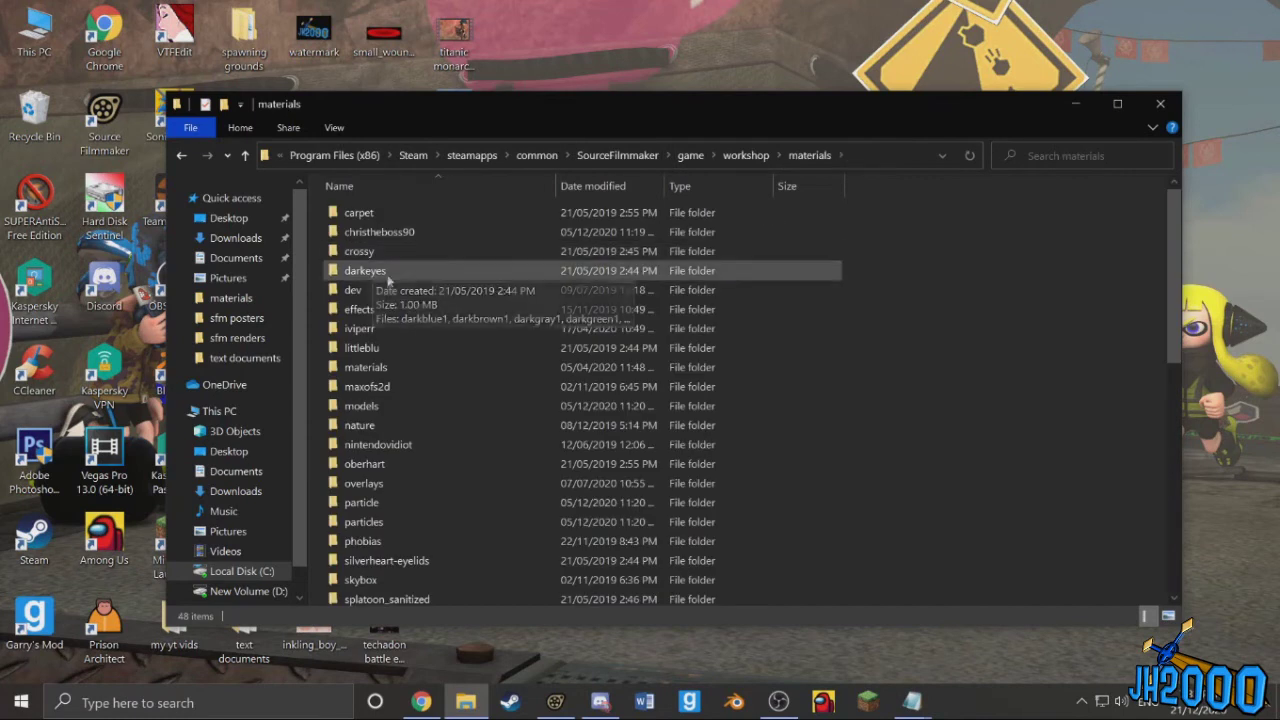
pyautogui.scroll(-7, 478, 465)
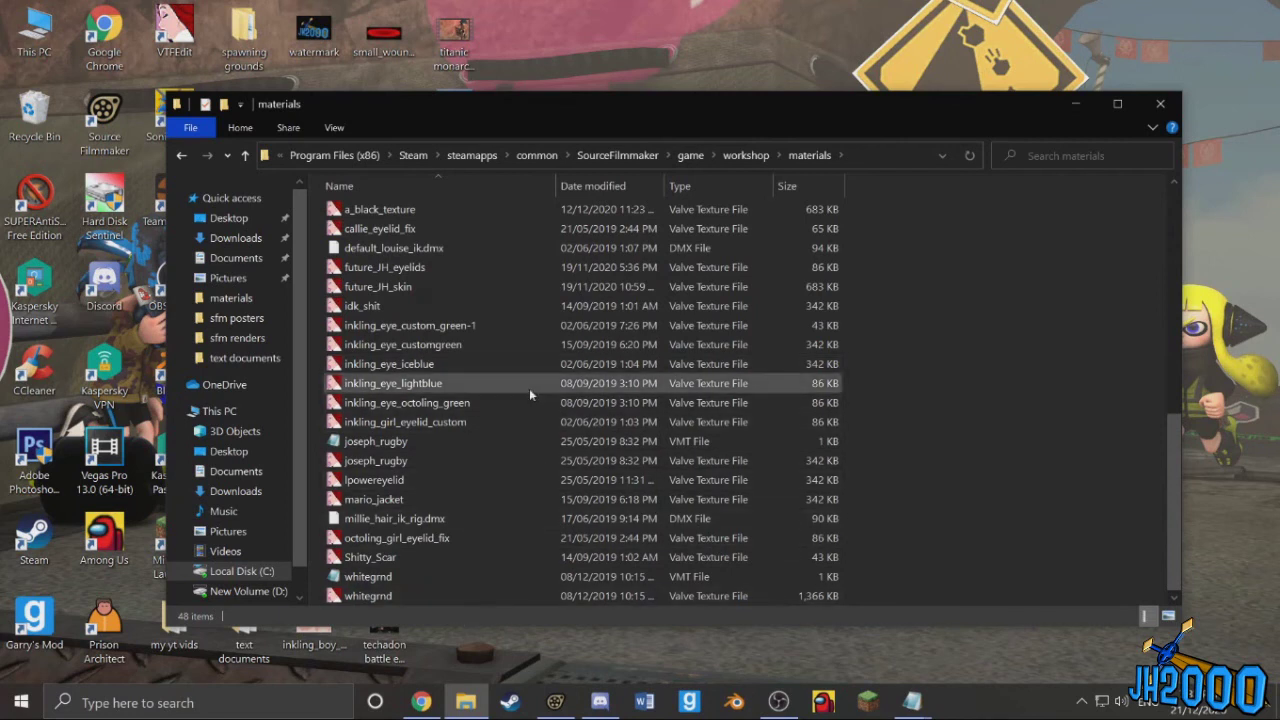
pyautogui.scroll(4, 525, 459)
pyautogui.scroll(3, 525, 459)
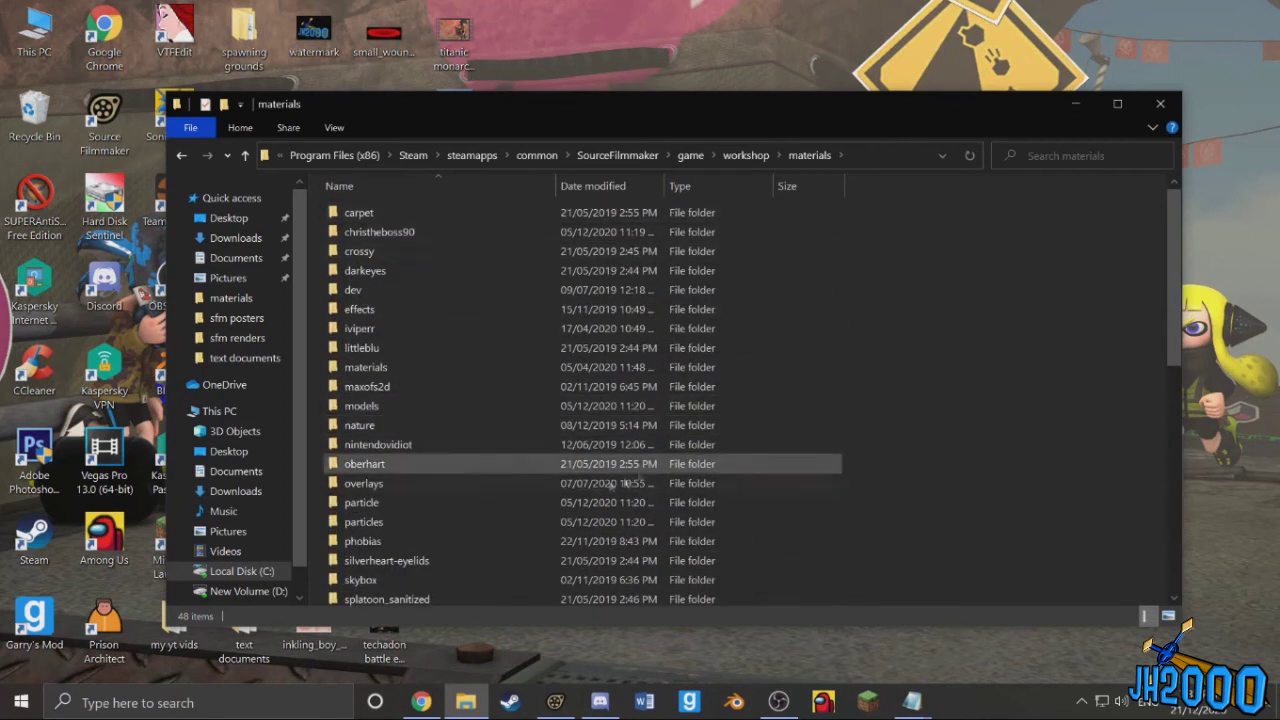
pyautogui.scroll(-7, 536, 488)
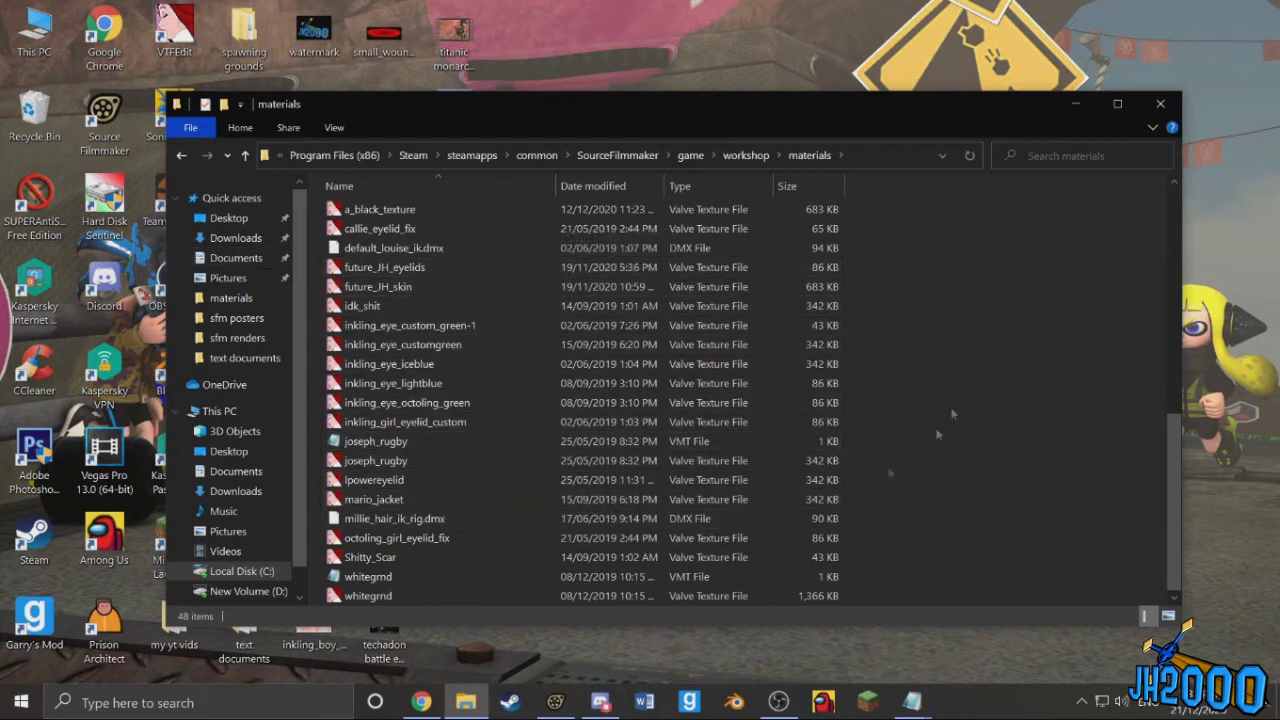
# Step: View the textured inkling boy in Source Filmmaker, check the materials folder again and return to the Source Filmmaker session
pyautogui.click(553, 705)
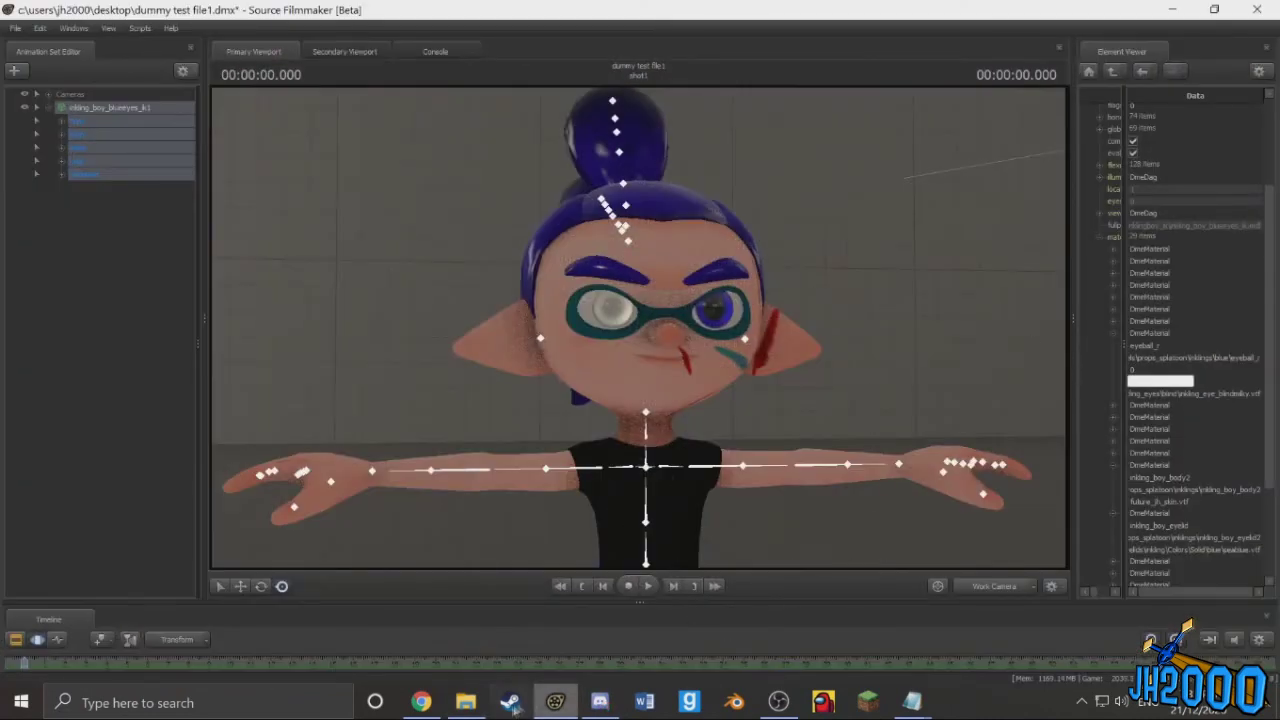
pyautogui.click(465, 703)
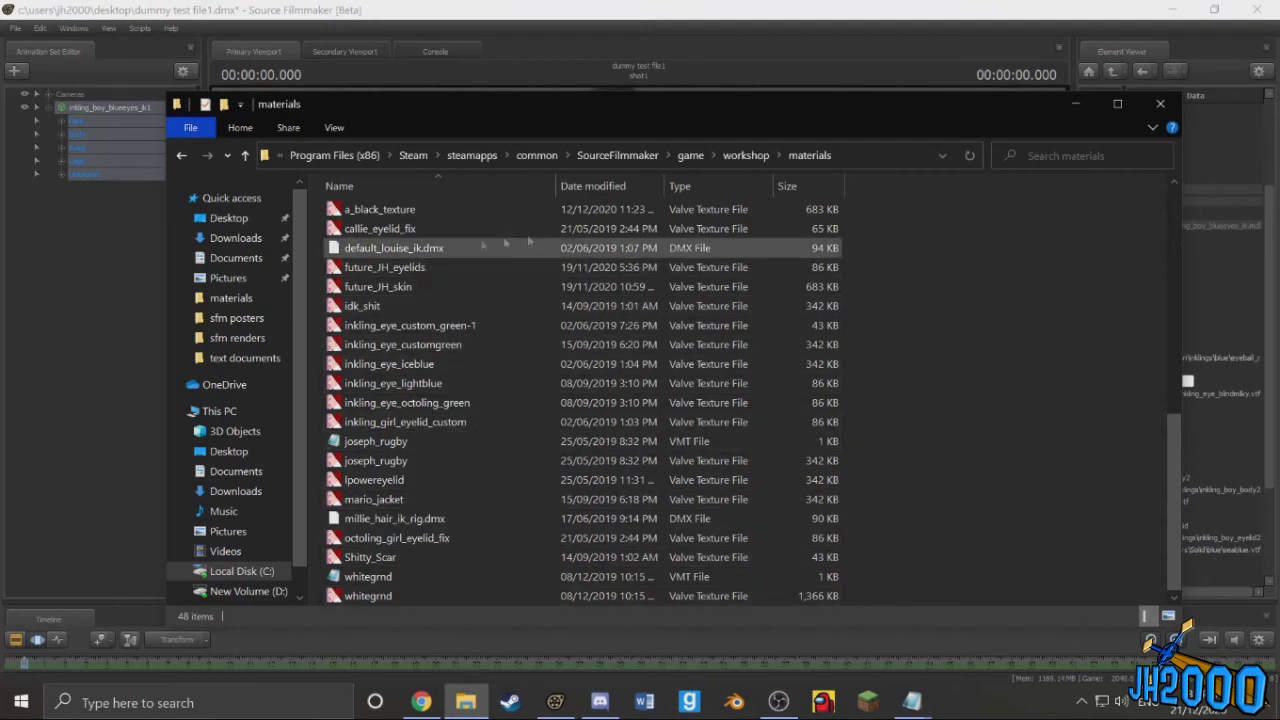
pyautogui.click(161, 419)
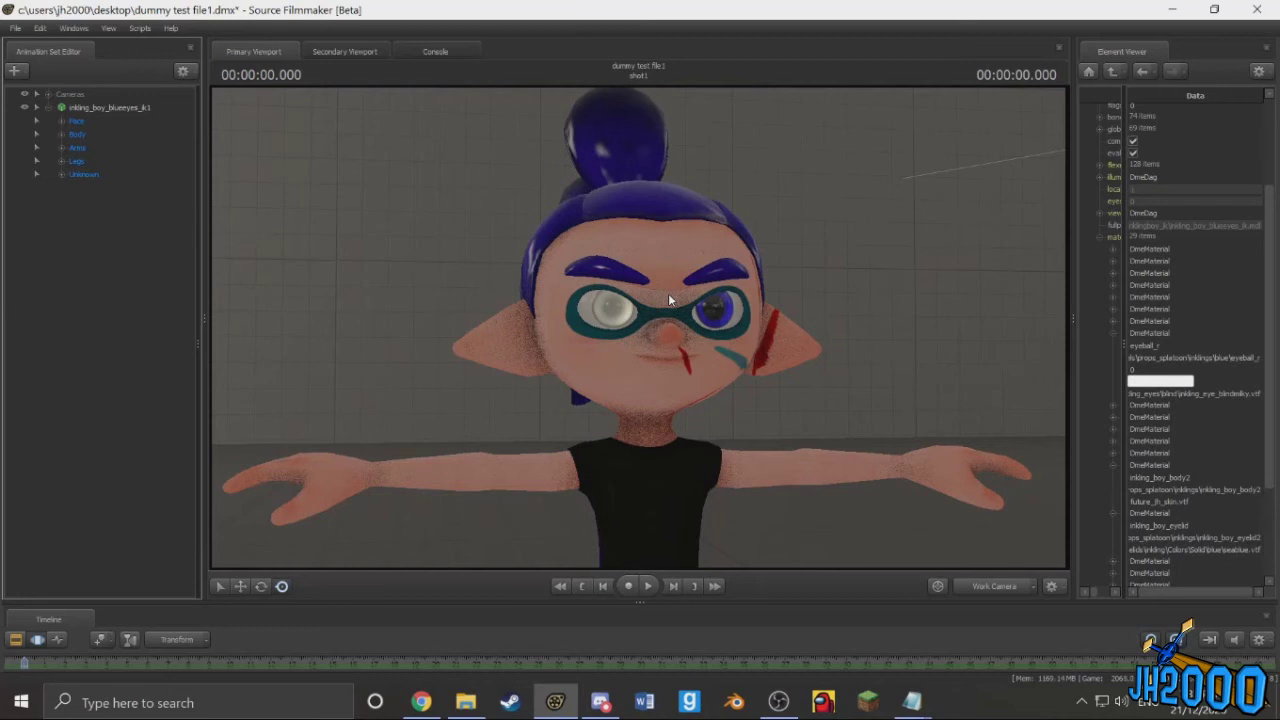
pyautogui.click(781, 703)
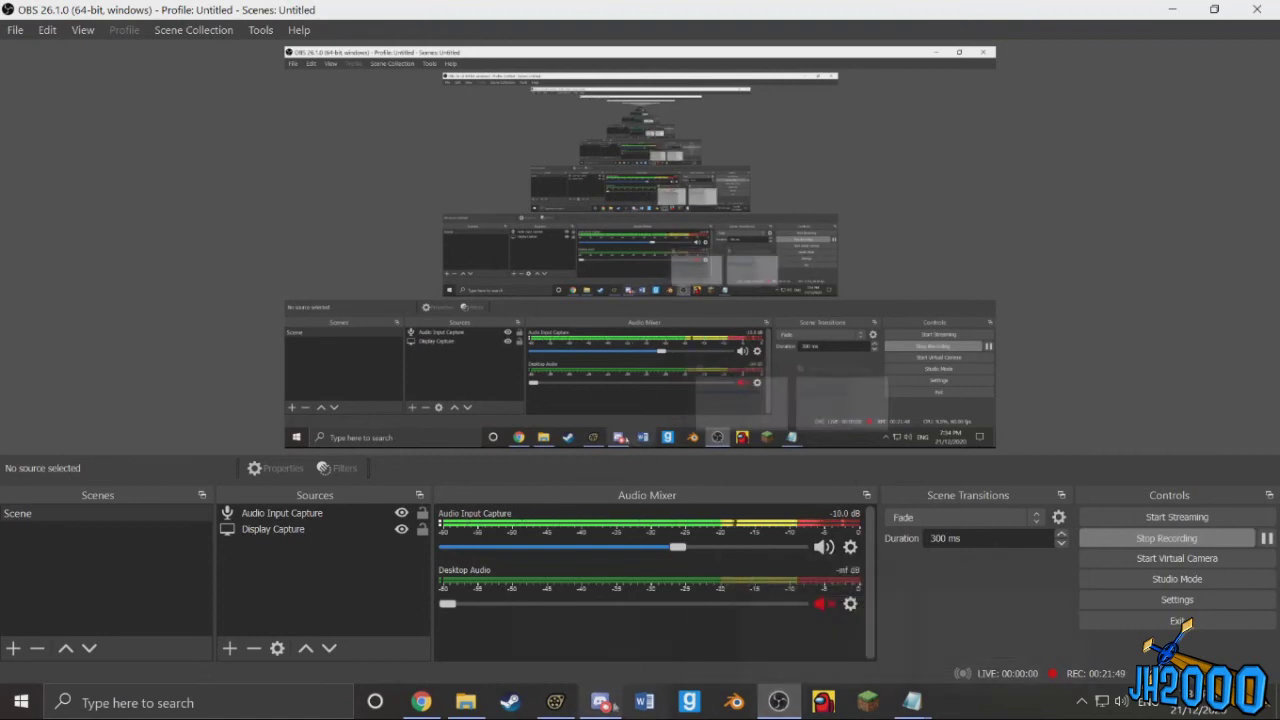
pyautogui.moveTo(566, 710)
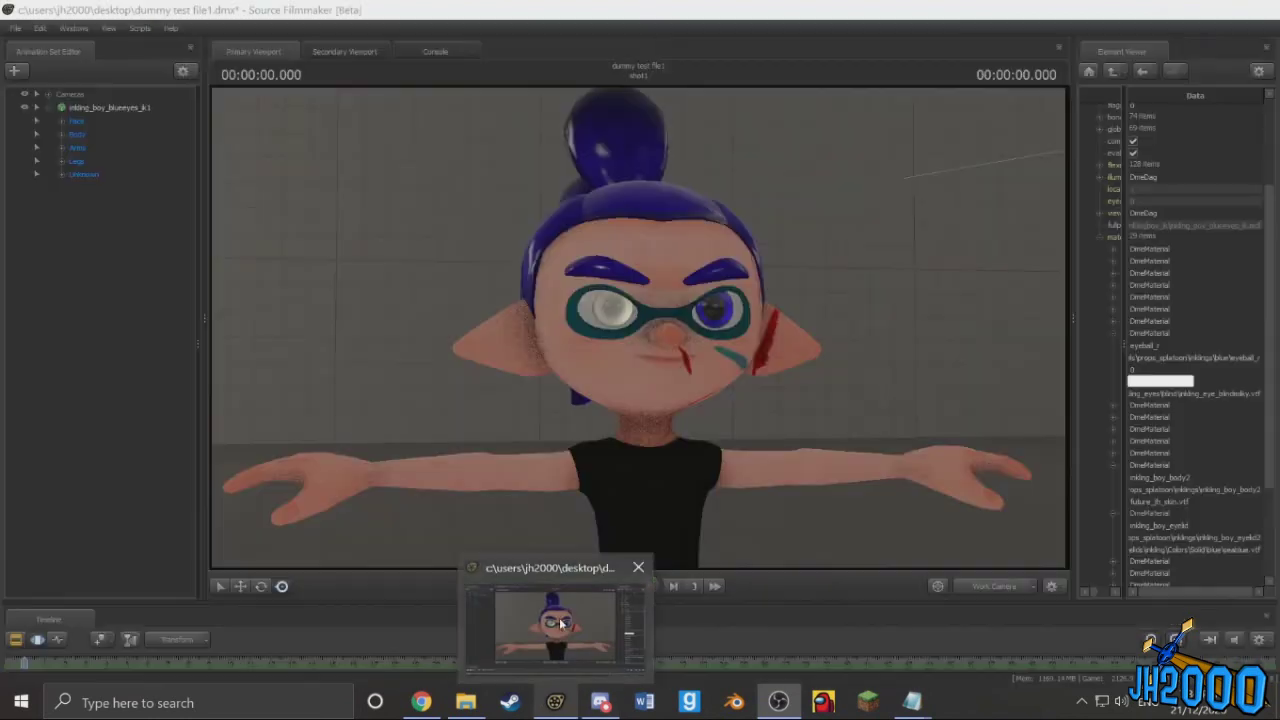
pyautogui.click(559, 617)
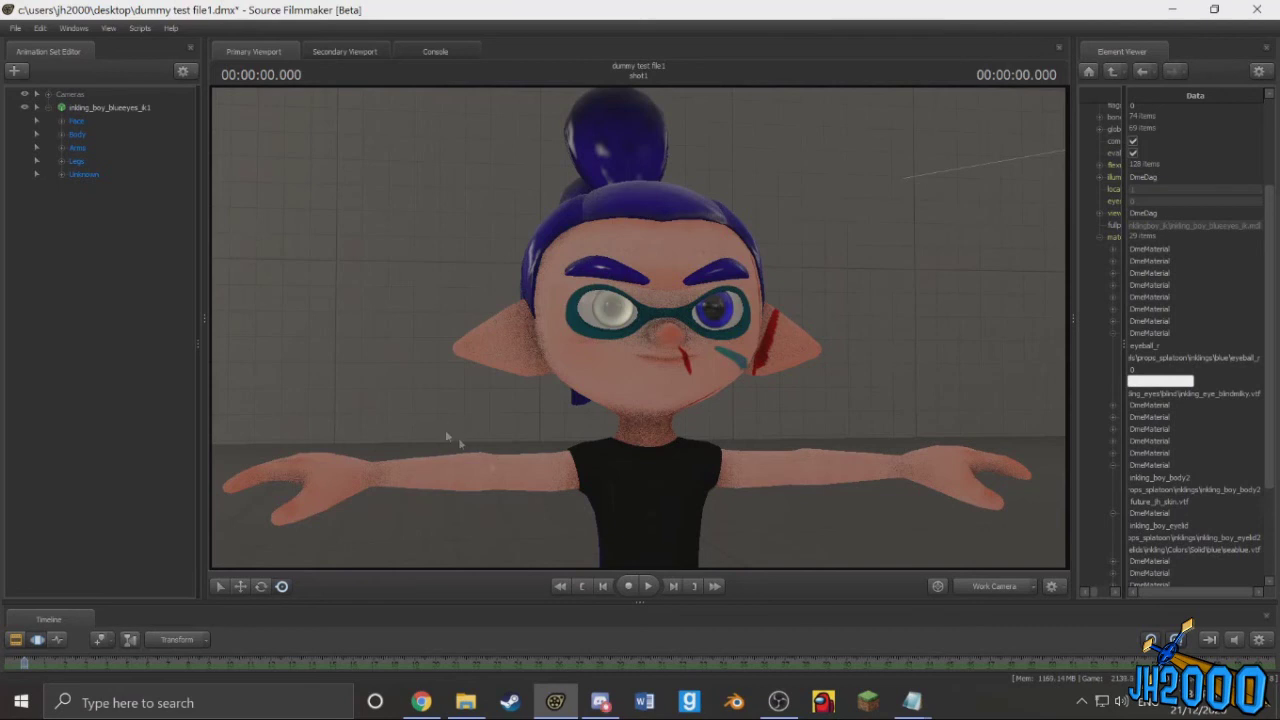
pyautogui.click(778, 702)
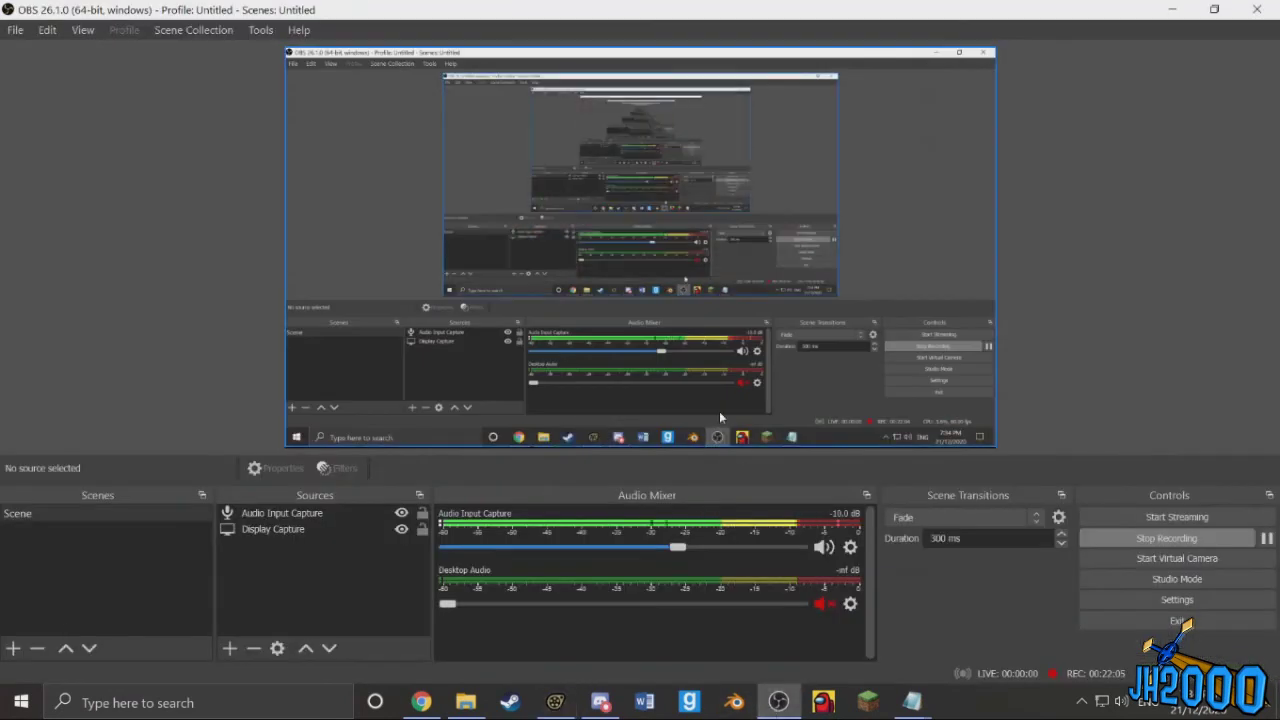